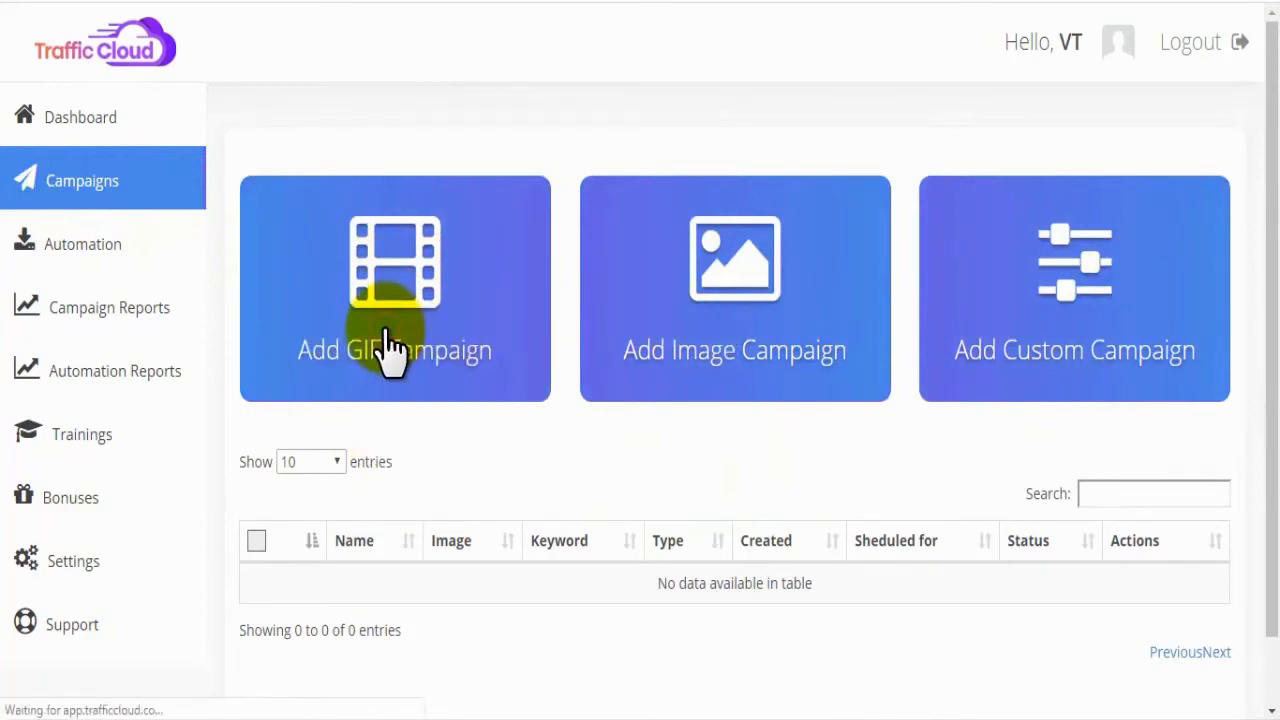
Step: Create a GIF campaign named "tafficCloud Demo" with the keyword "dog", save it and find matching GIFs
click(567, 265)
click(556, 299)
click(560, 322)
click(538, 407)
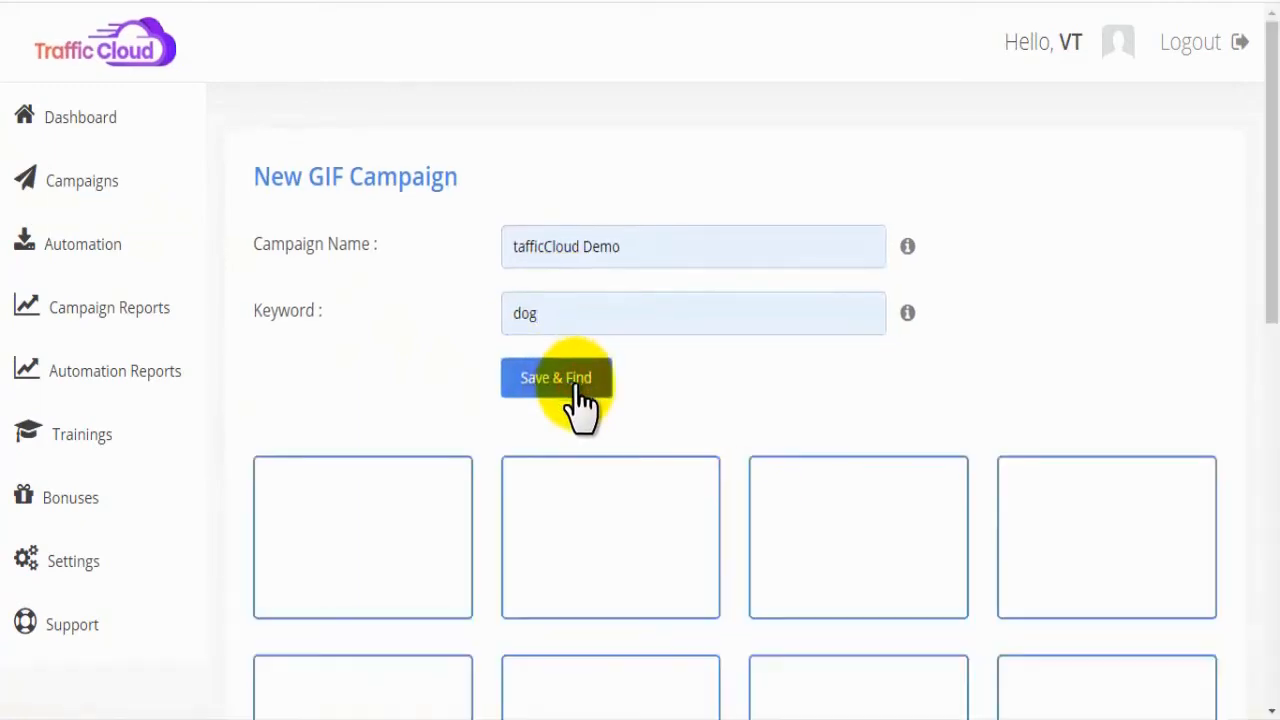
Step: Load more dog GIFs and select the one of the dog in a superhero costume walking on a treadmill
drag(1266, 171, 1257, 549)
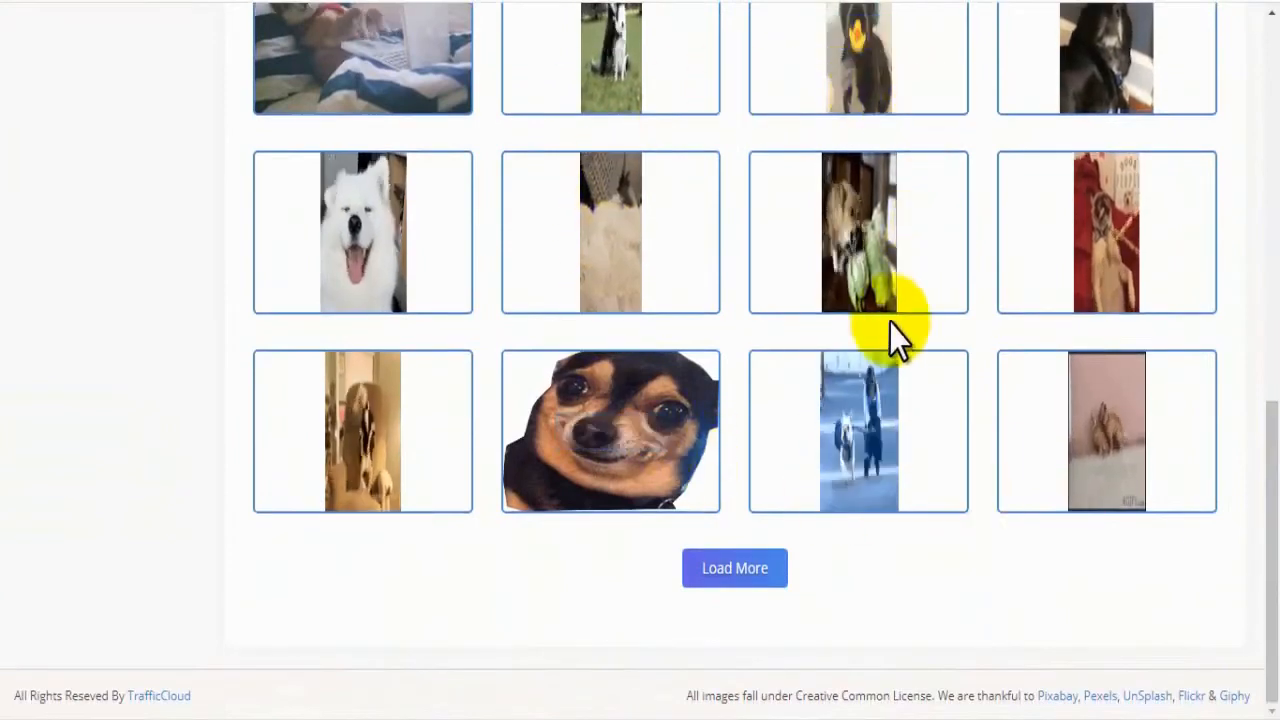
click(735, 588)
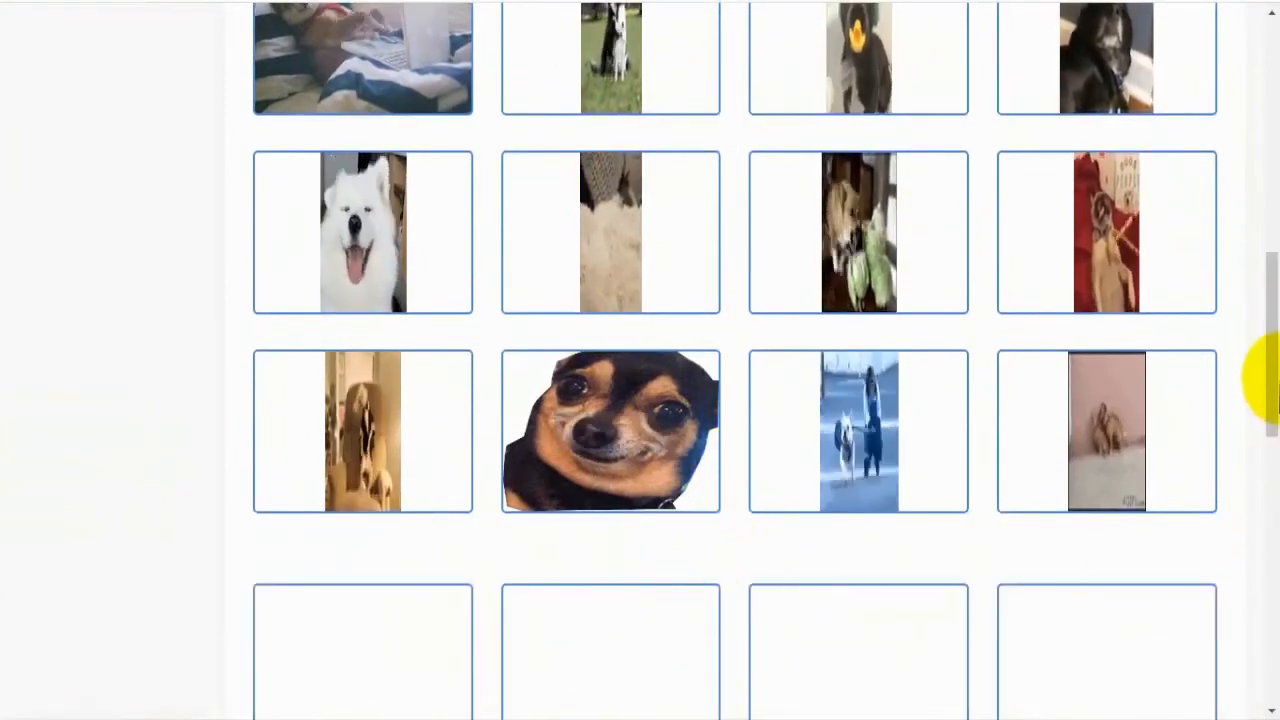
drag(1272, 380, 1270, 100)
mouse_move(660, 555)
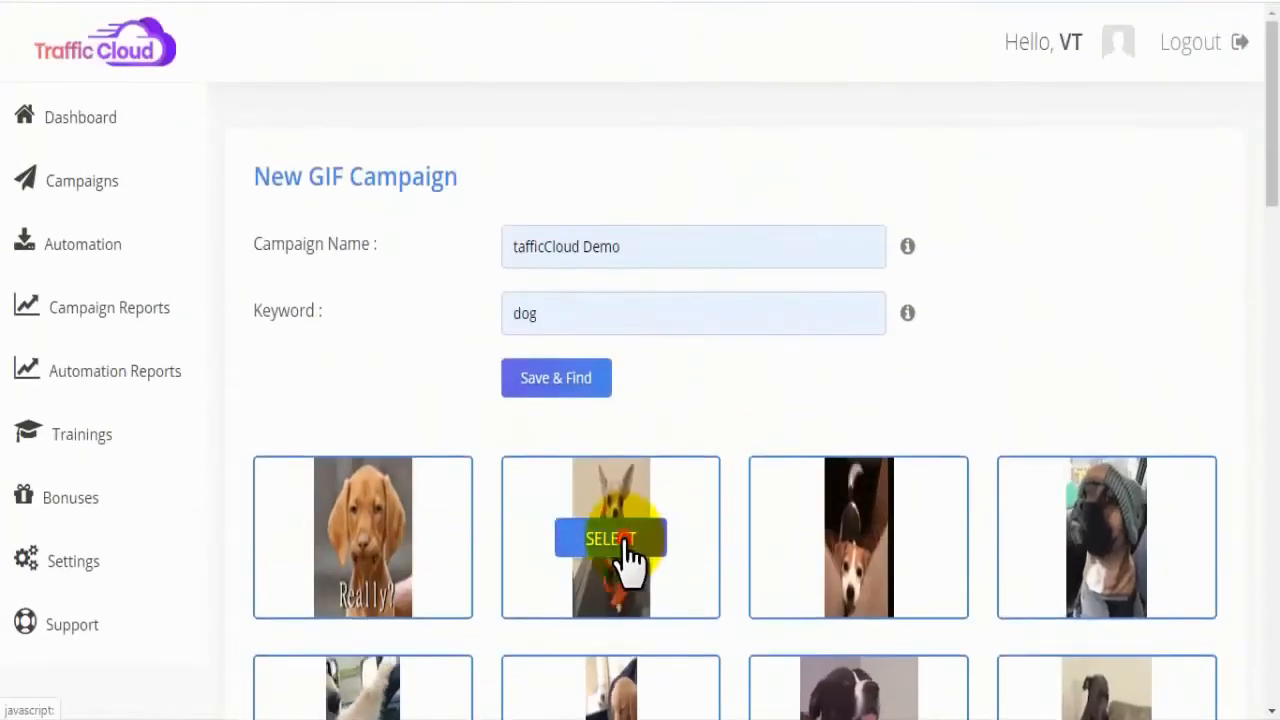
click(620, 545)
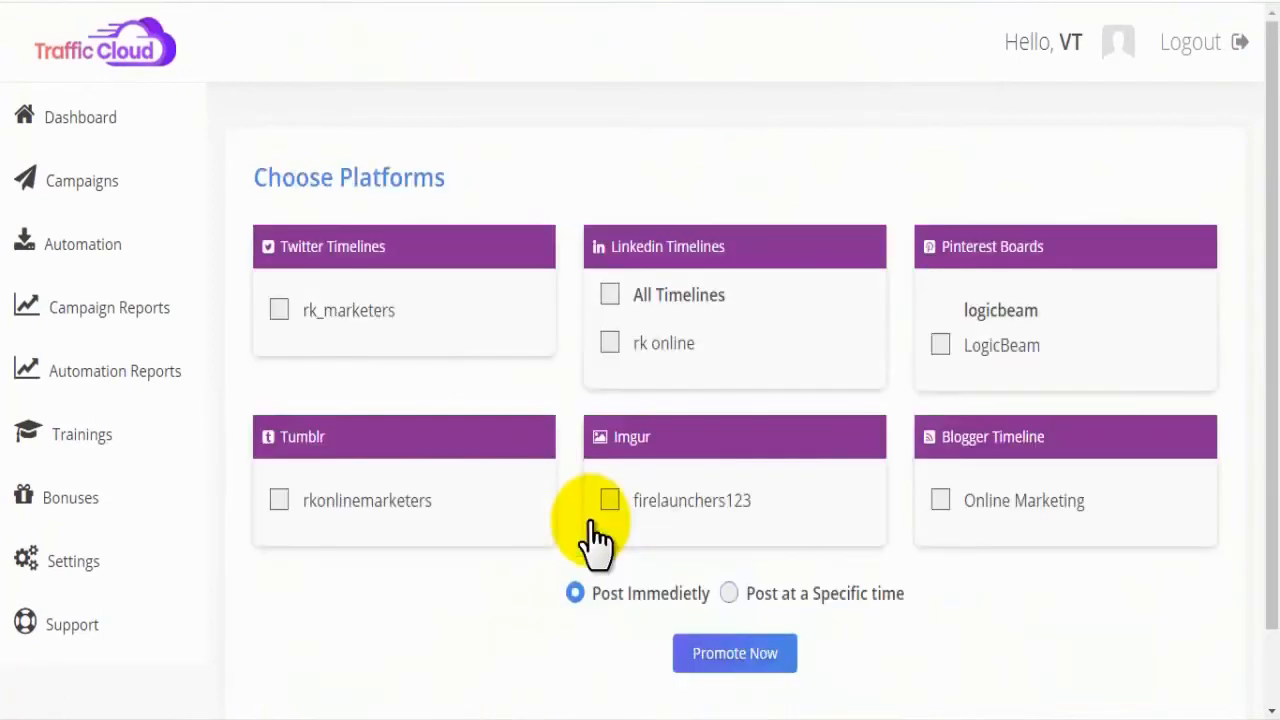
Step: Choose the Twitter, Tumblr and Imgur accounts as the platforms for the GIF campaign
drag(260, 177, 447, 179)
click(466, 179)
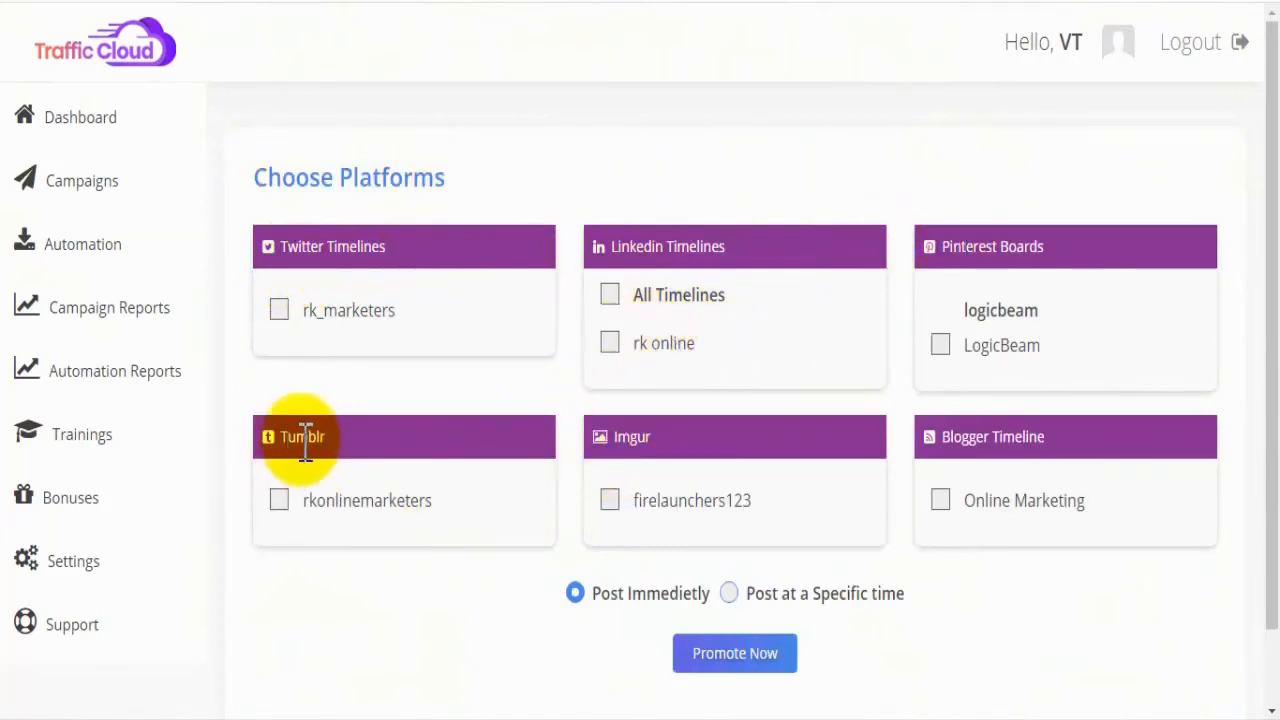
click(279, 311)
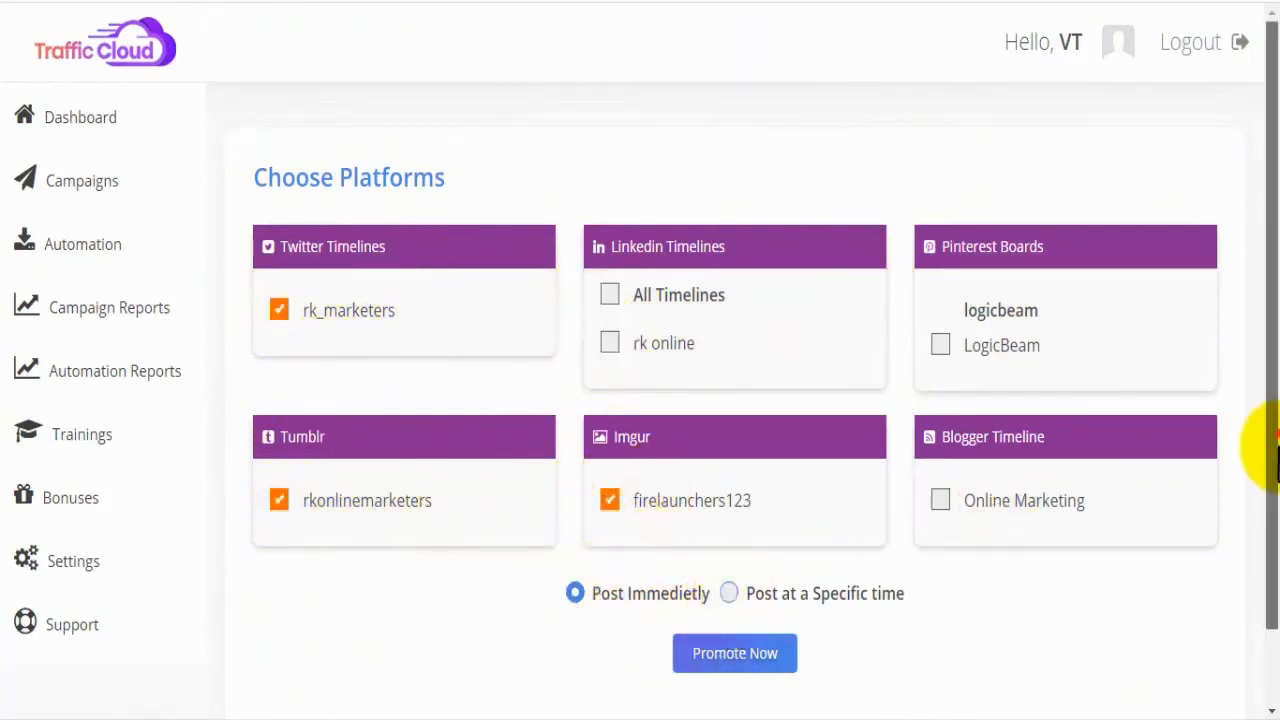
Step: Try the option to post at a specific time and browse the date picker's hours and months
drag(1274, 450, 1262, 523)
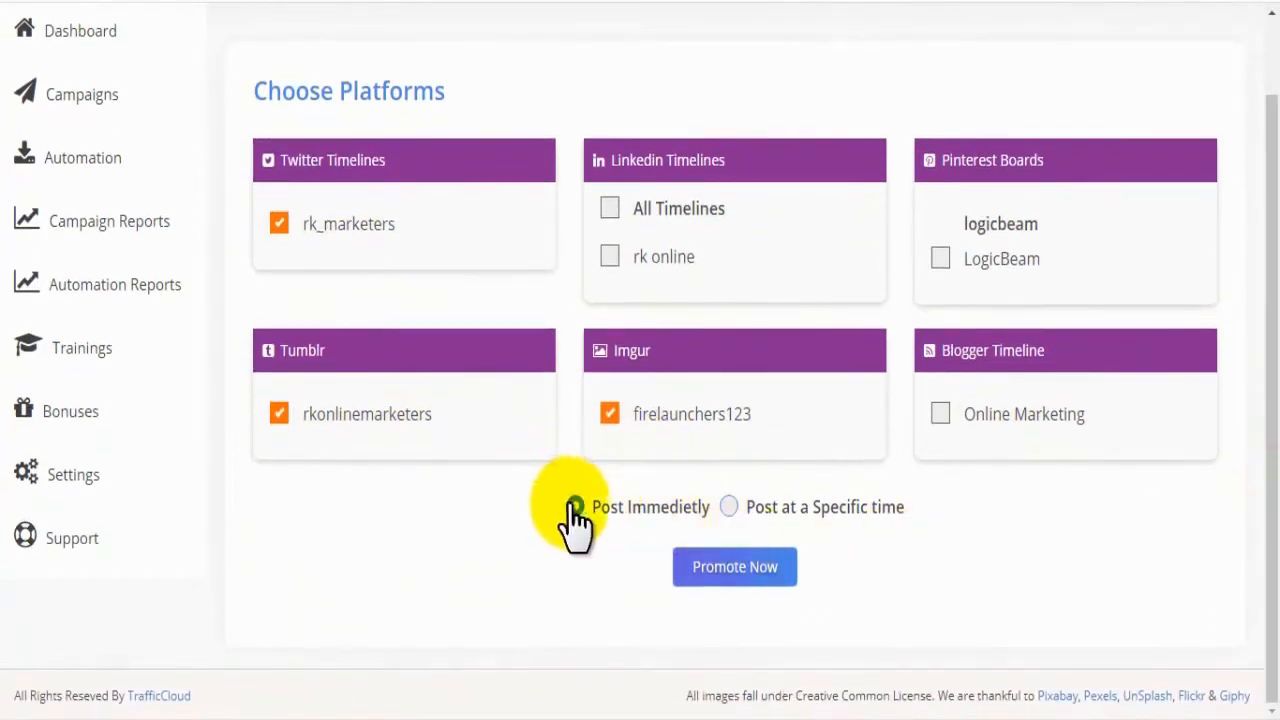
click(572, 507)
click(727, 507)
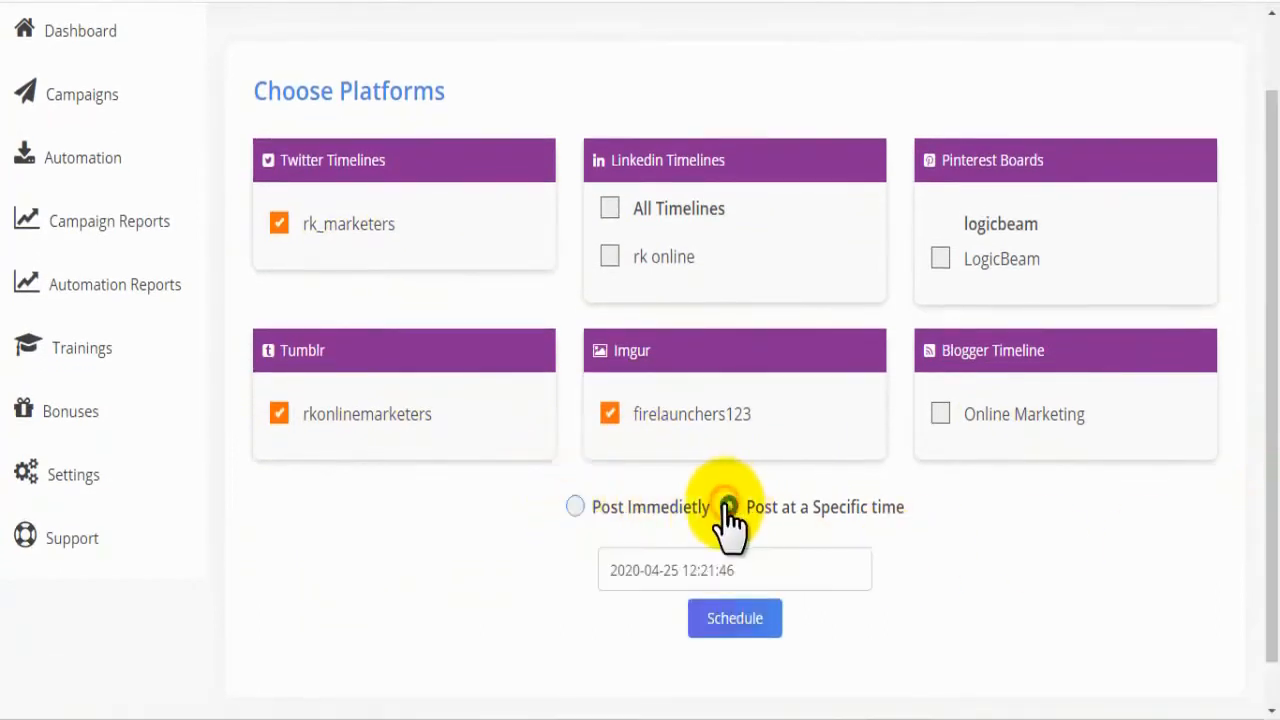
click(760, 566)
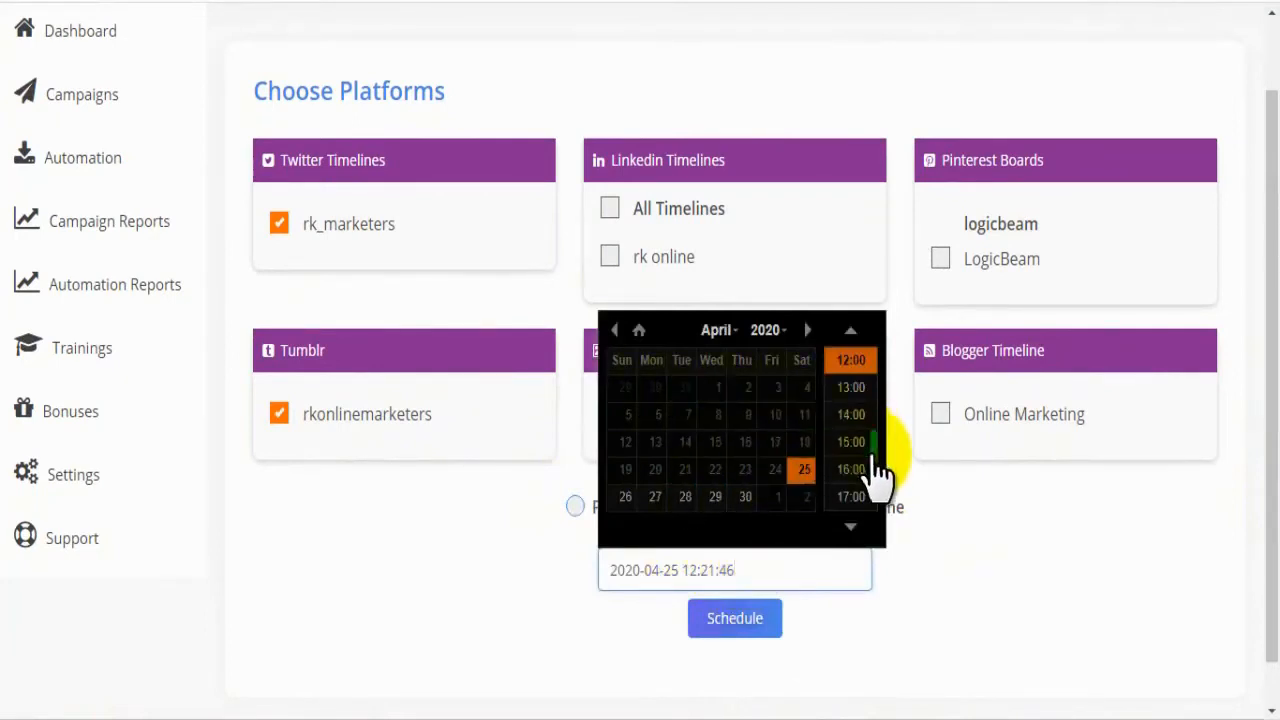
scroll(877, 470, up, 7)
drag(877, 458, 877, 505)
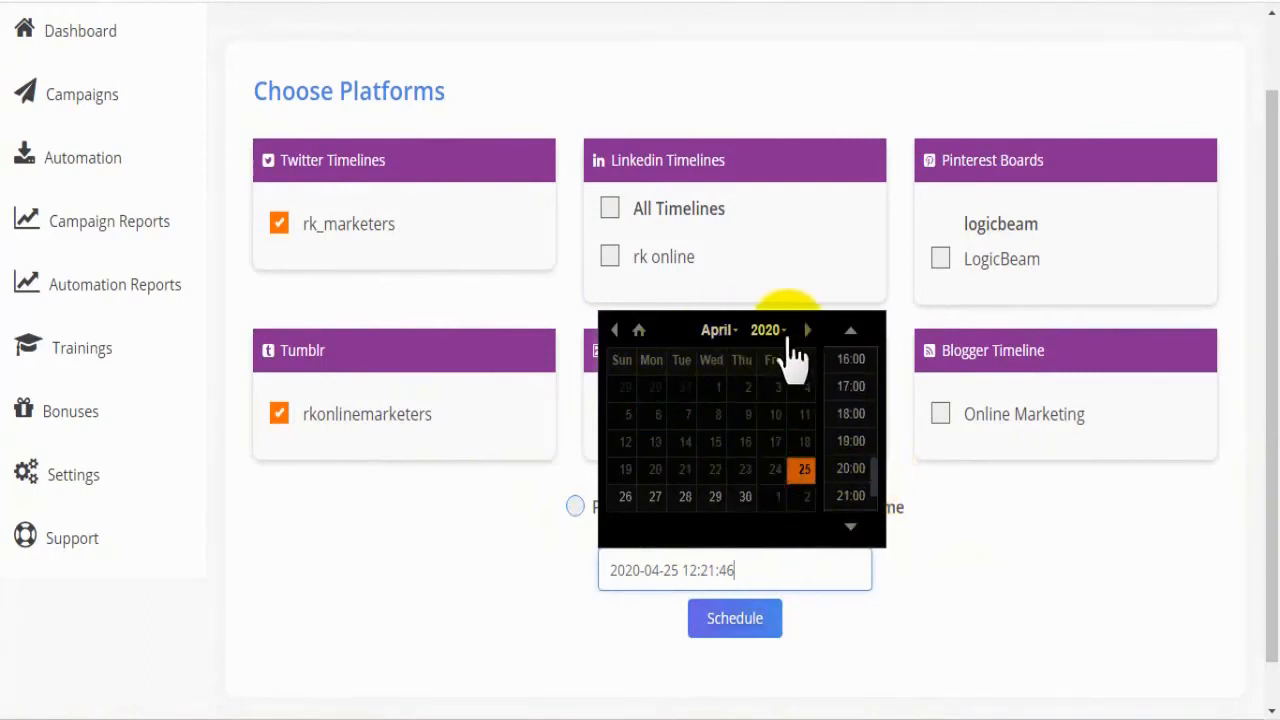
click(743, 337)
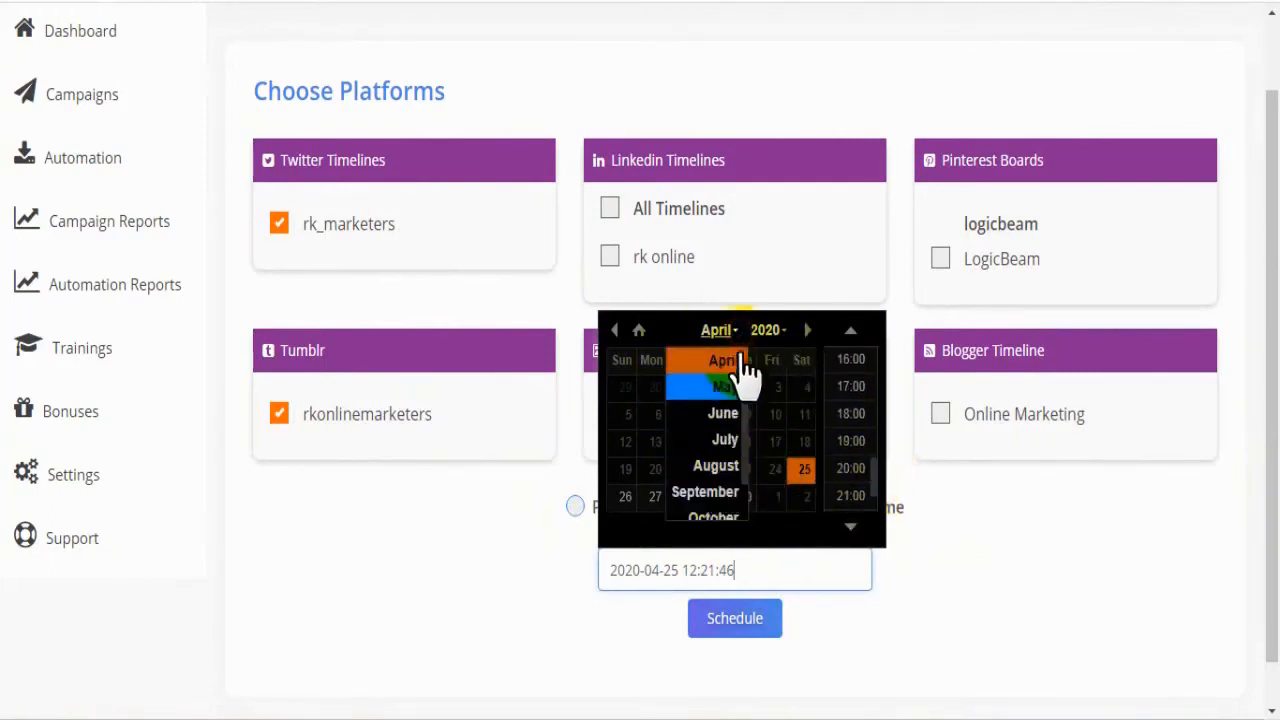
click(740, 331)
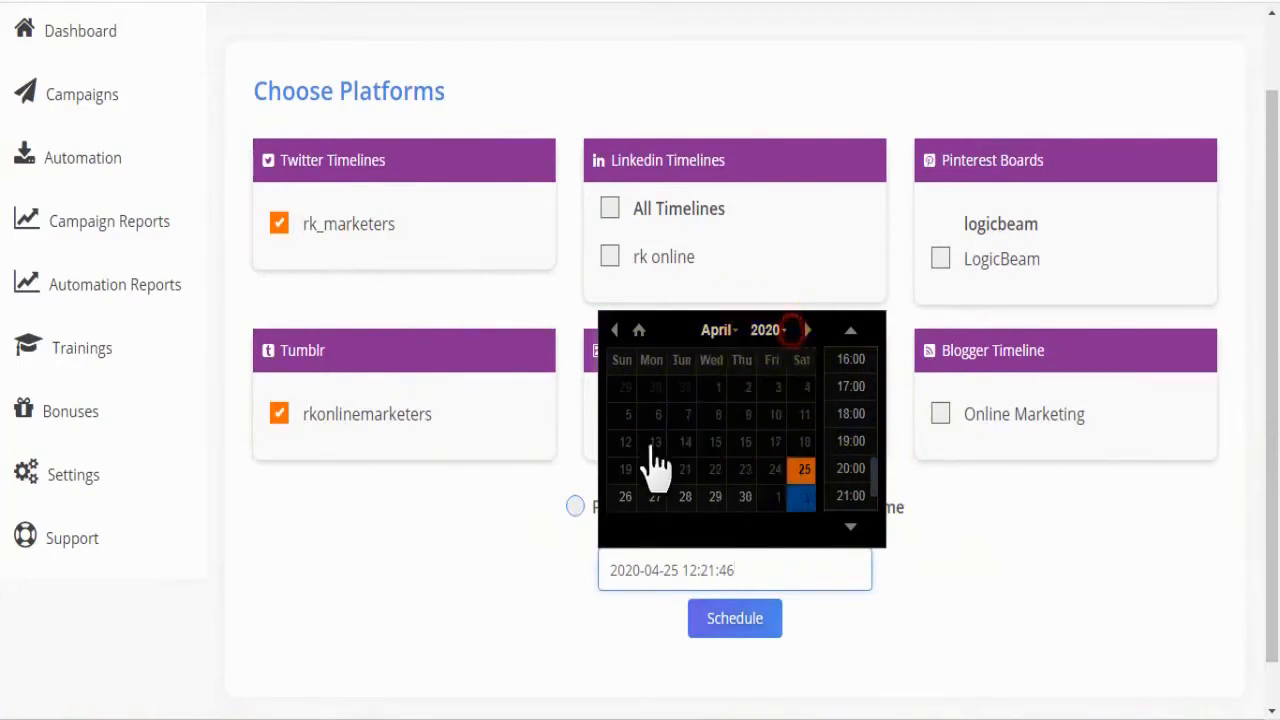
click(940, 560)
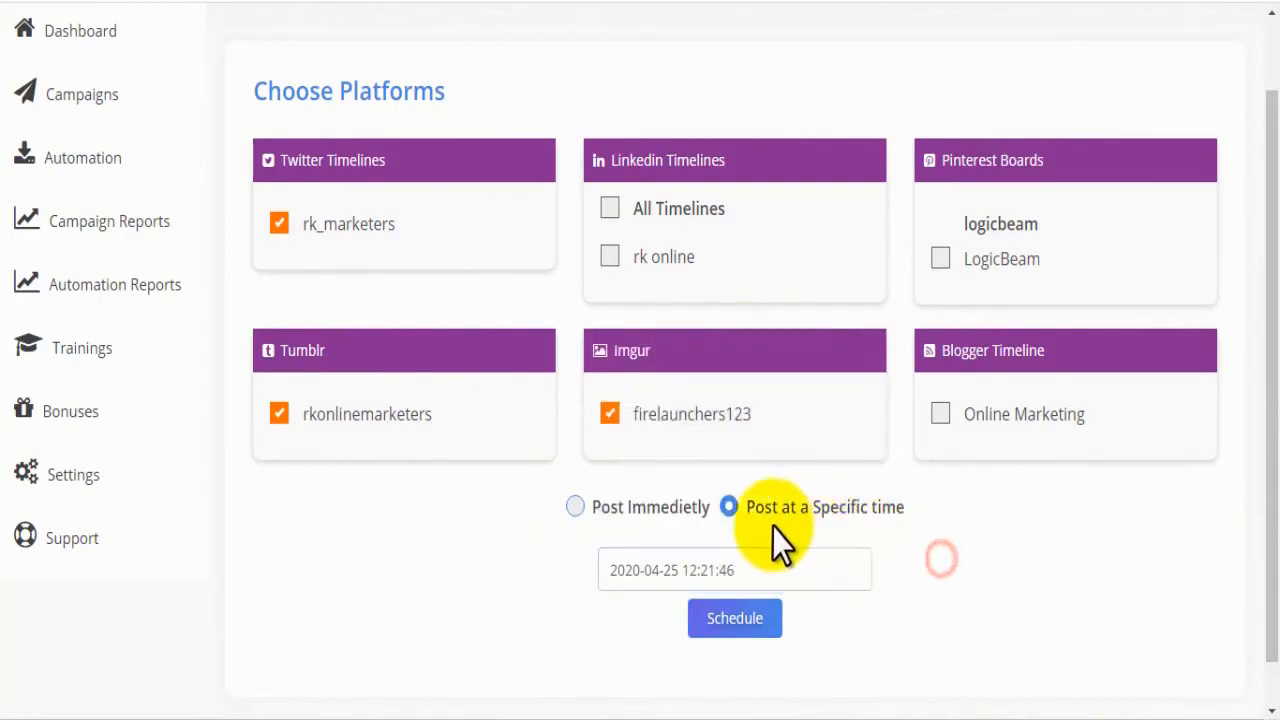
Step: Set the campaign to post immediately and promote it on the chosen platforms
click(613, 507)
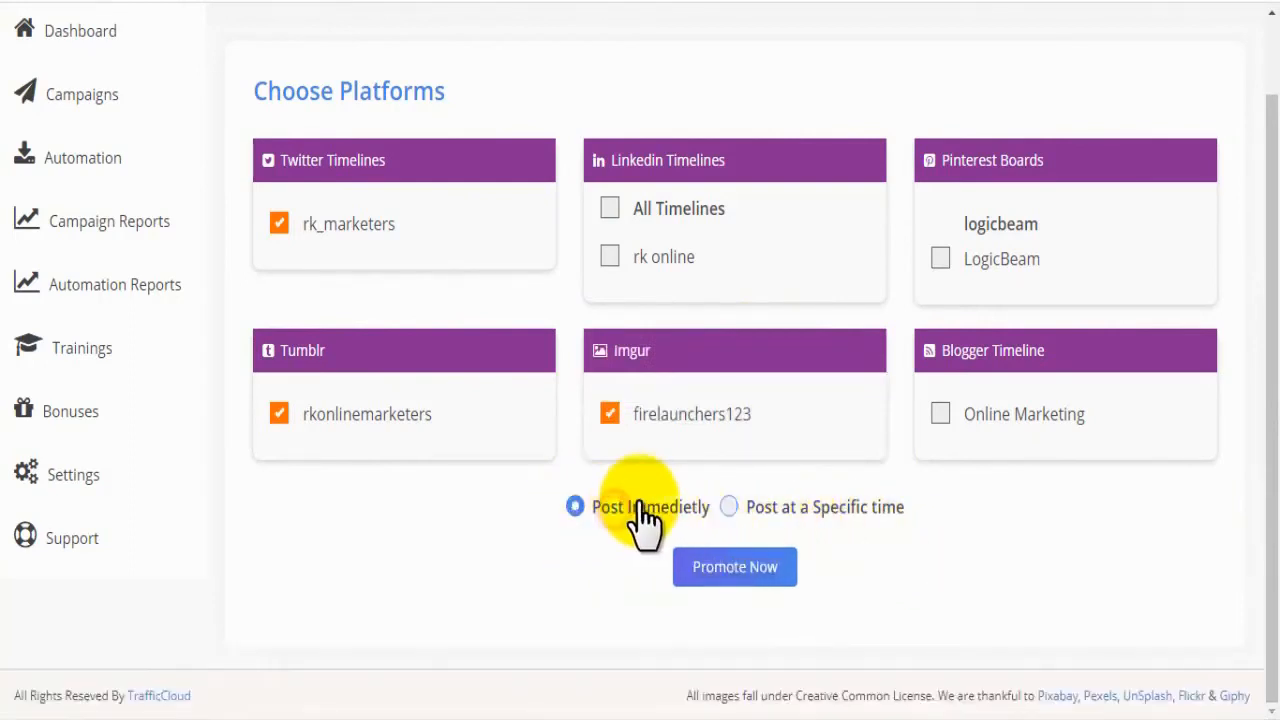
click(707, 572)
scroll(706, 586, down, 1)
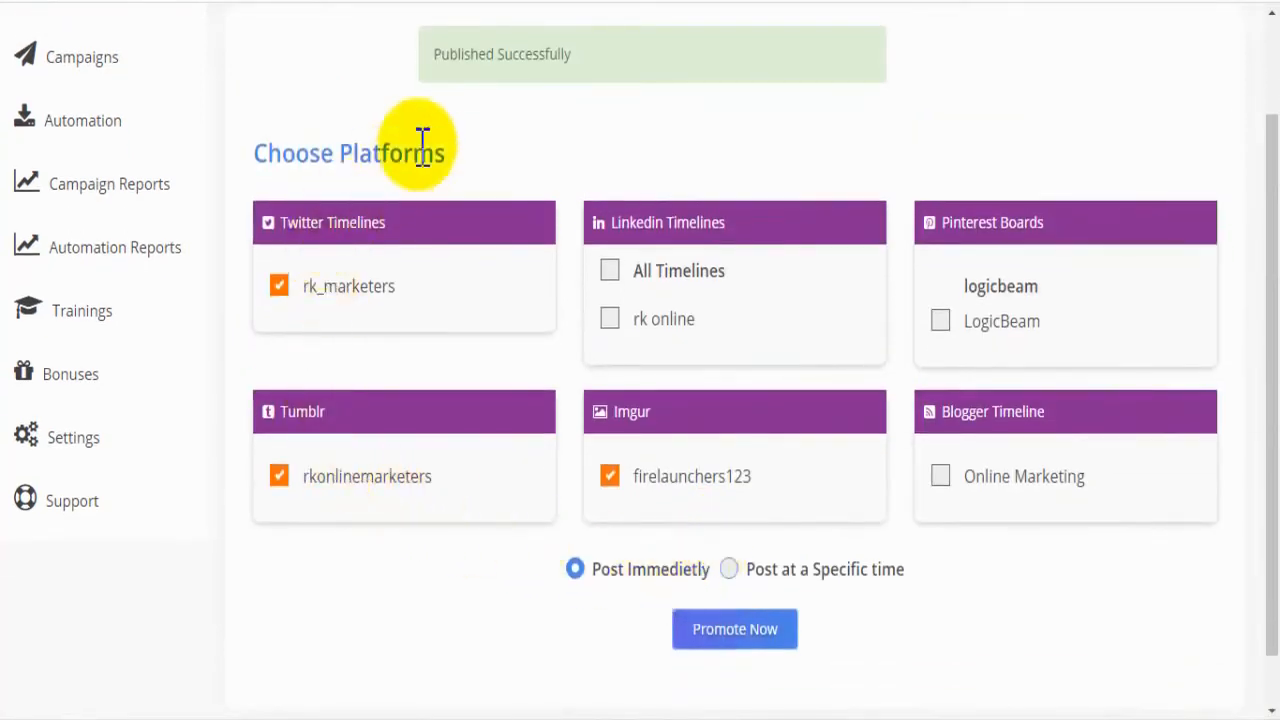
drag(624, 46, 431, 47)
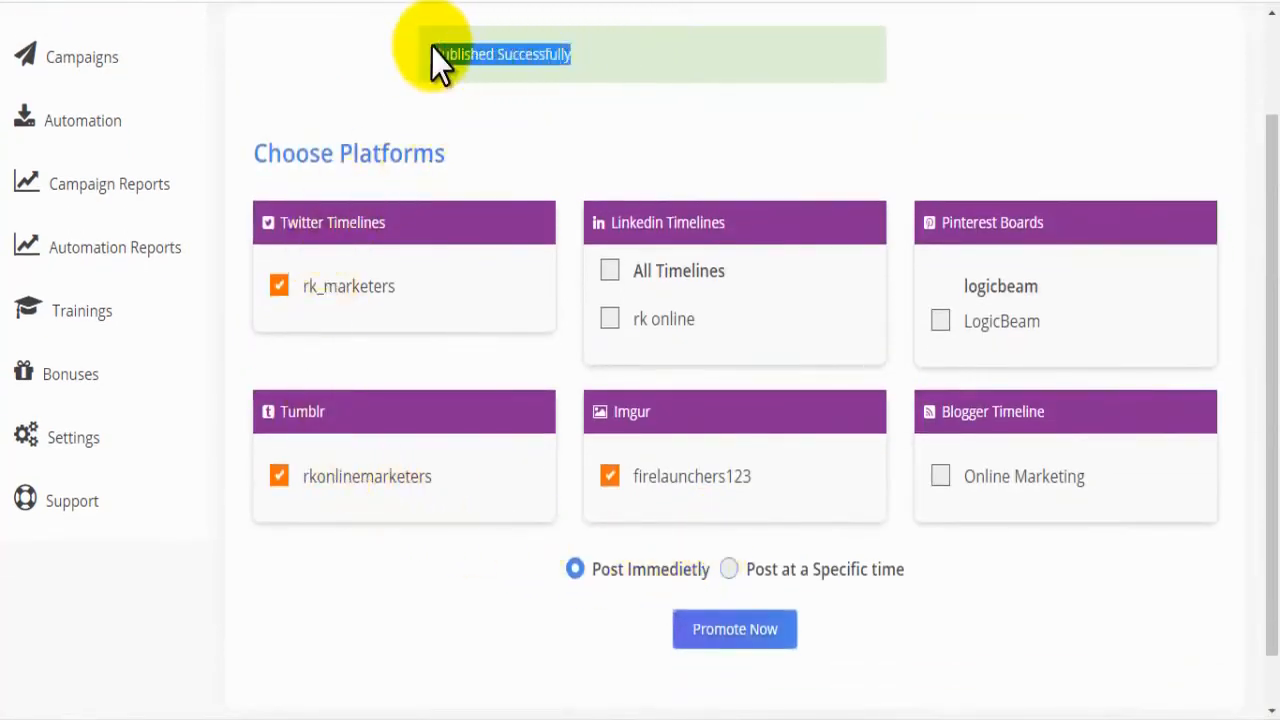
click(472, 100)
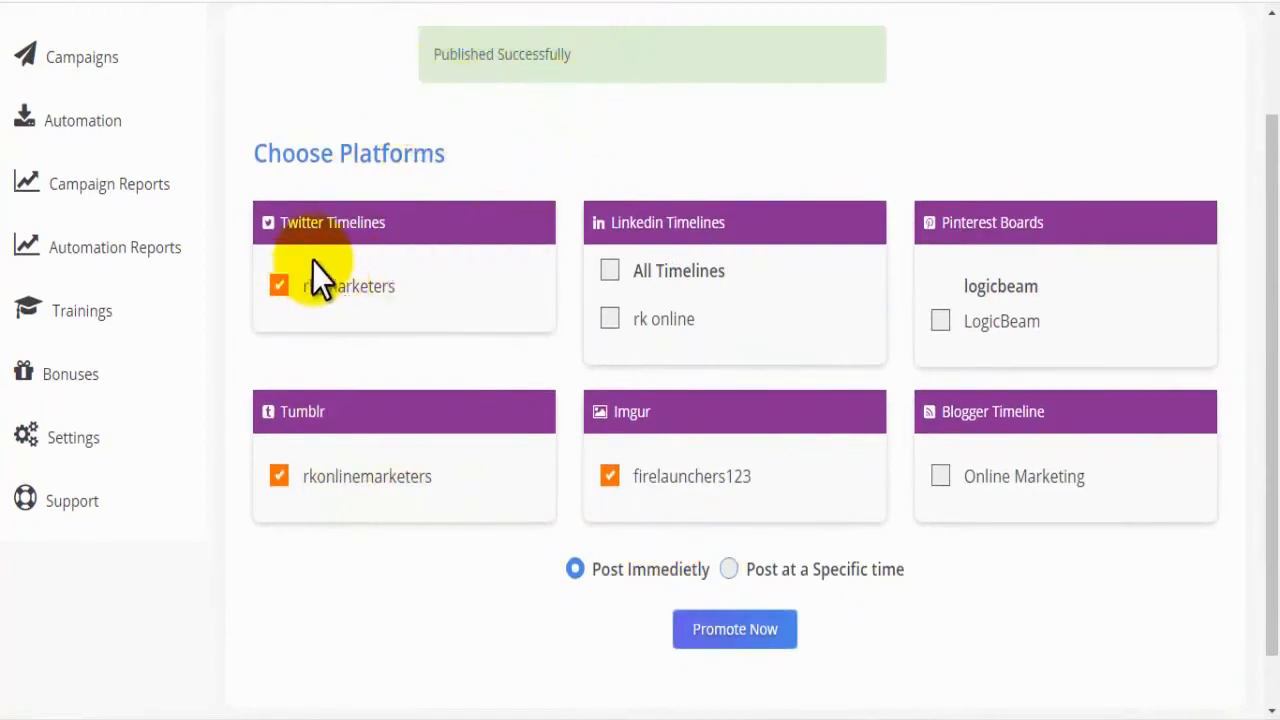
click(355, 388)
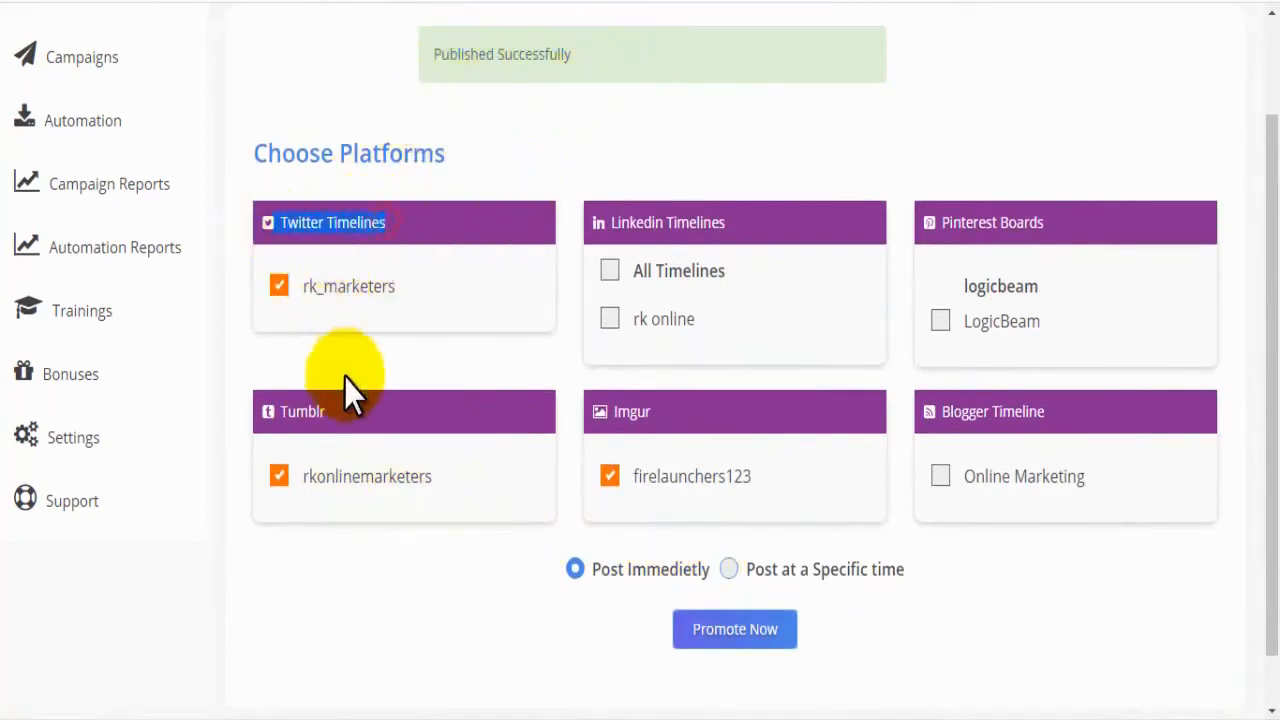
double_click(650, 411)
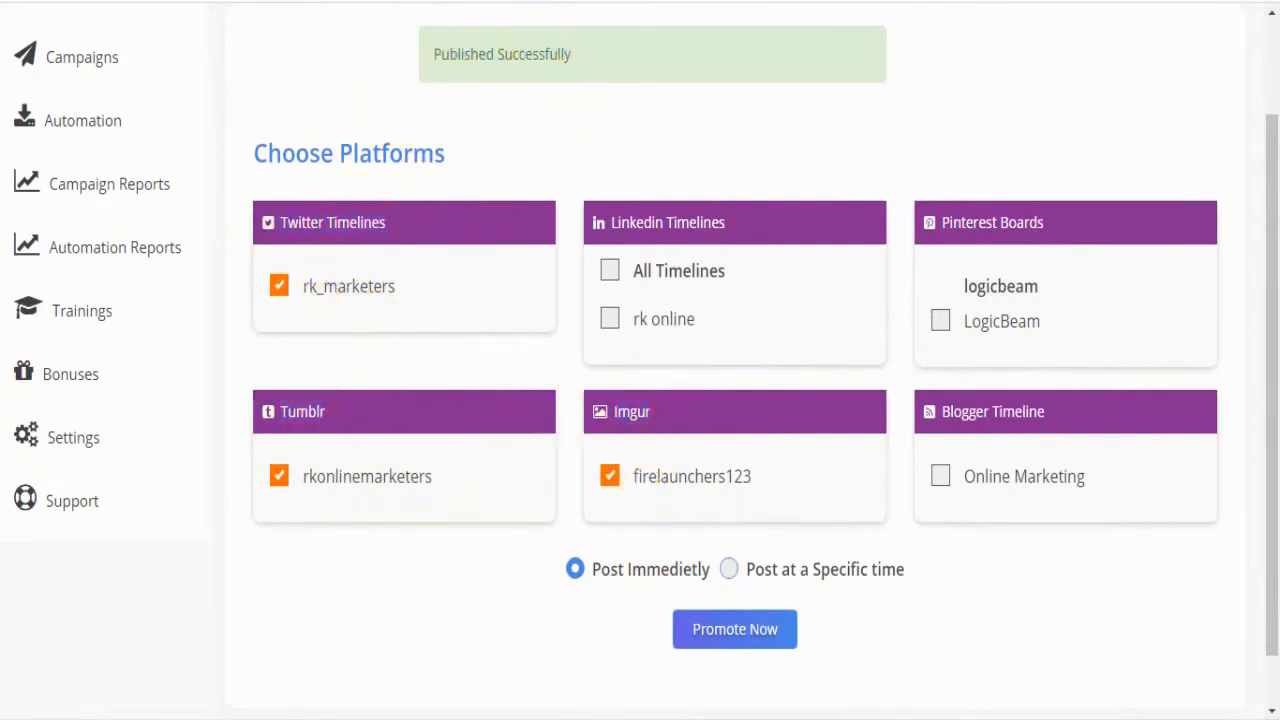
Step: Switch to Twitter and Tumblr to check the dog GIF posted to each account
click(183, 2)
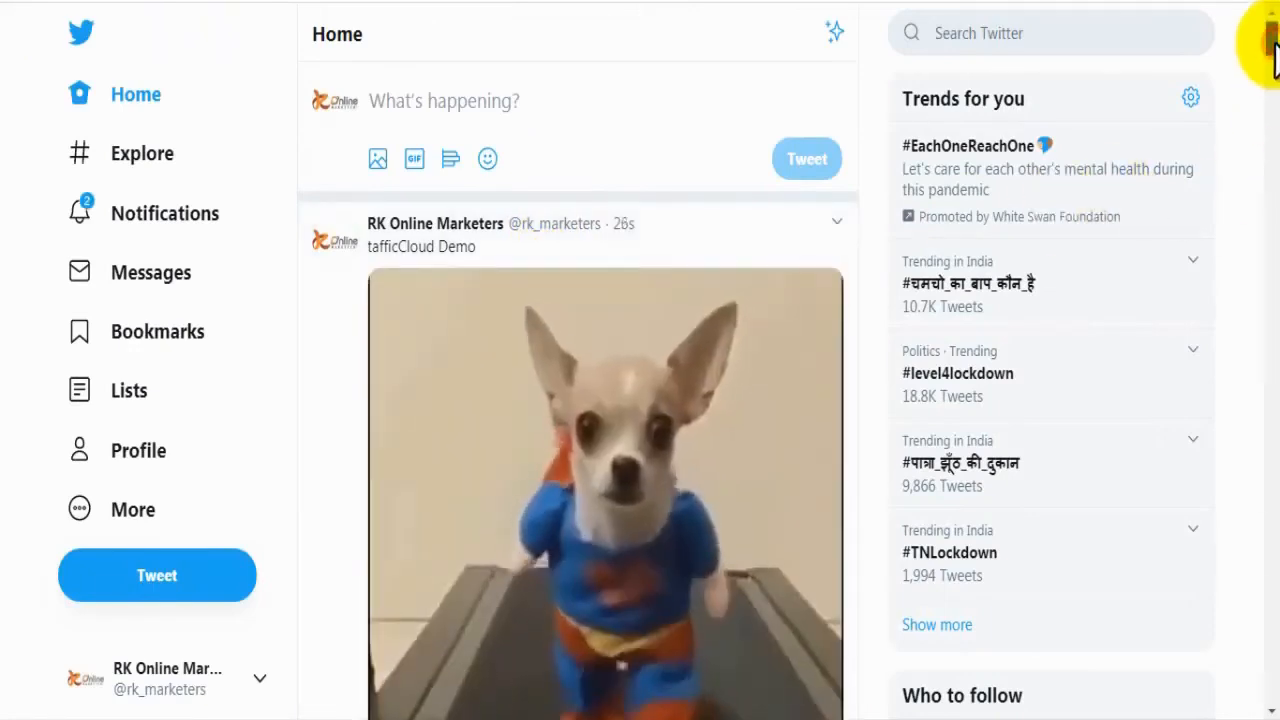
scroll(1272, 40, down, 1)
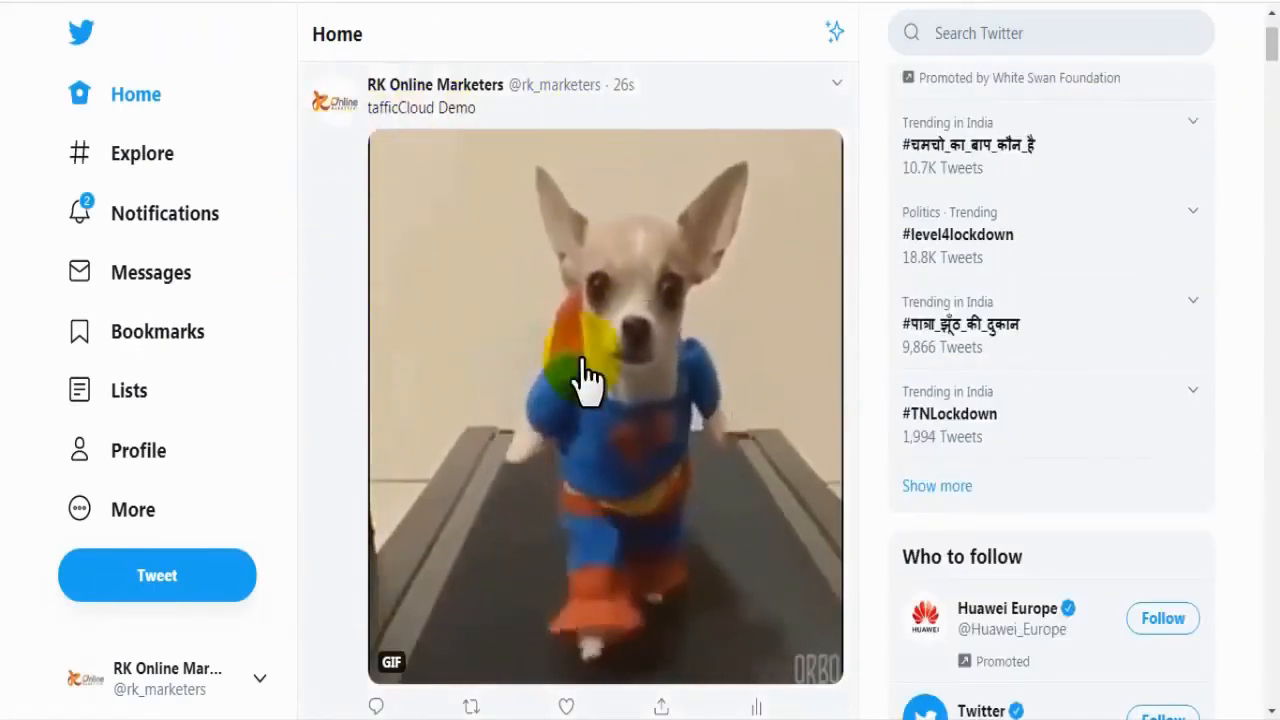
drag(490, 113, 364, 114)
click(390, 108)
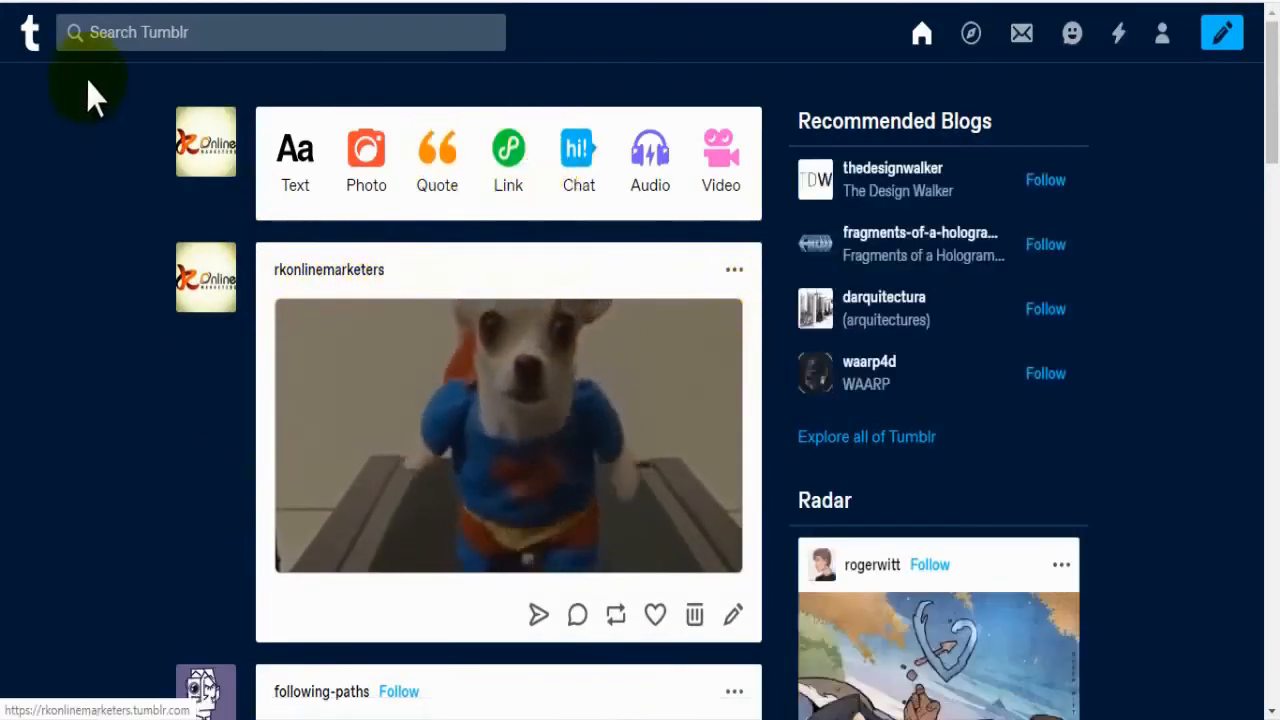
click(555, 418)
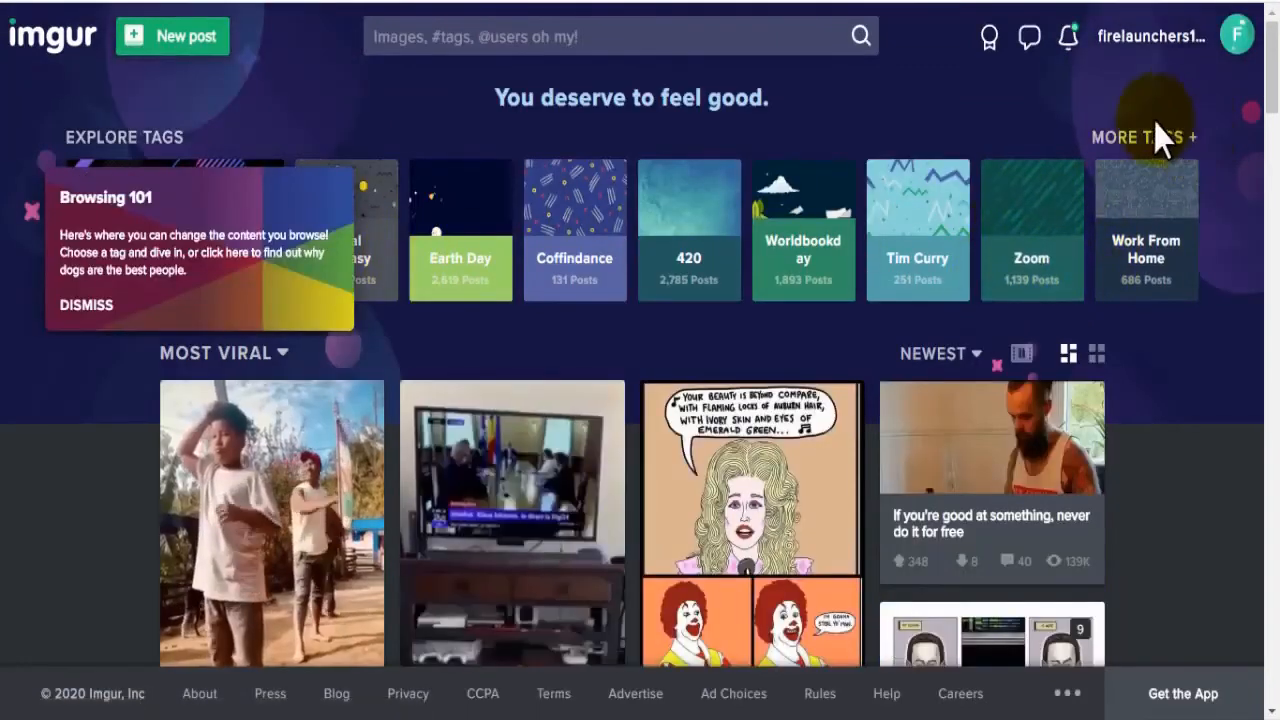
Step: In Imgur, dismiss the Browsing 101 tip and show all of the account's posts, including hidden ones
click(1237, 45)
click(1168, 40)
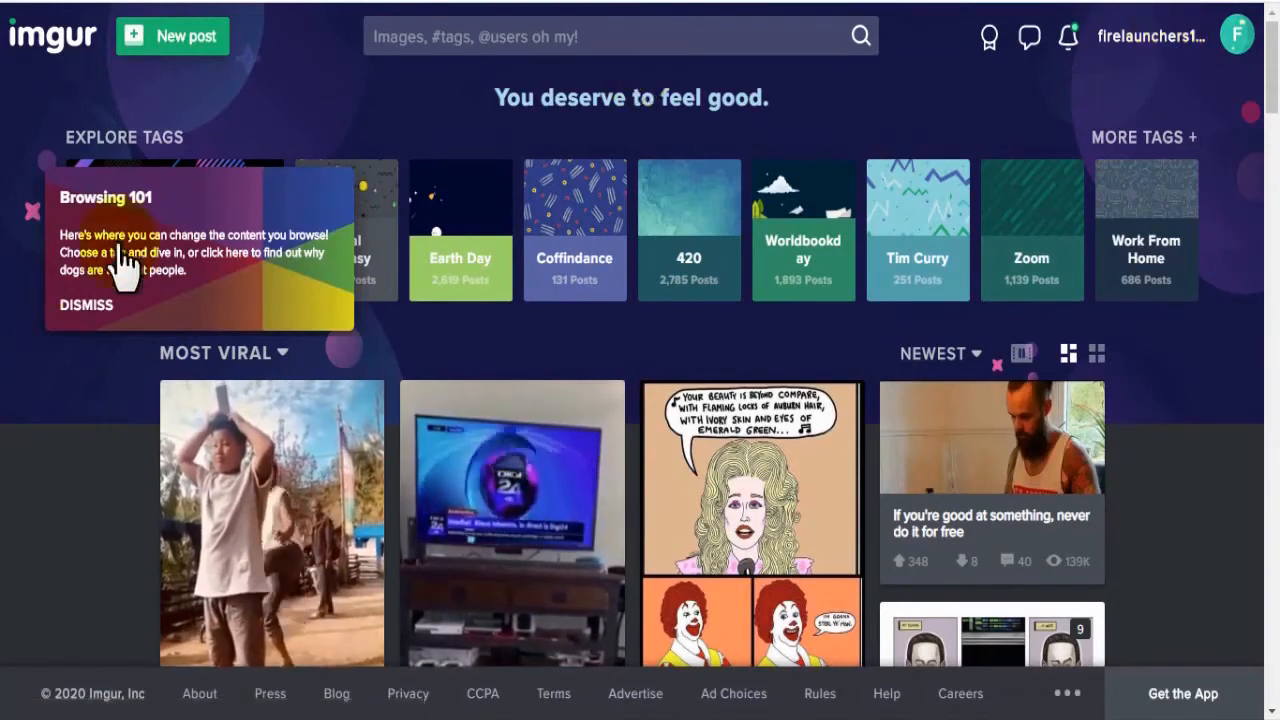
click(112, 305)
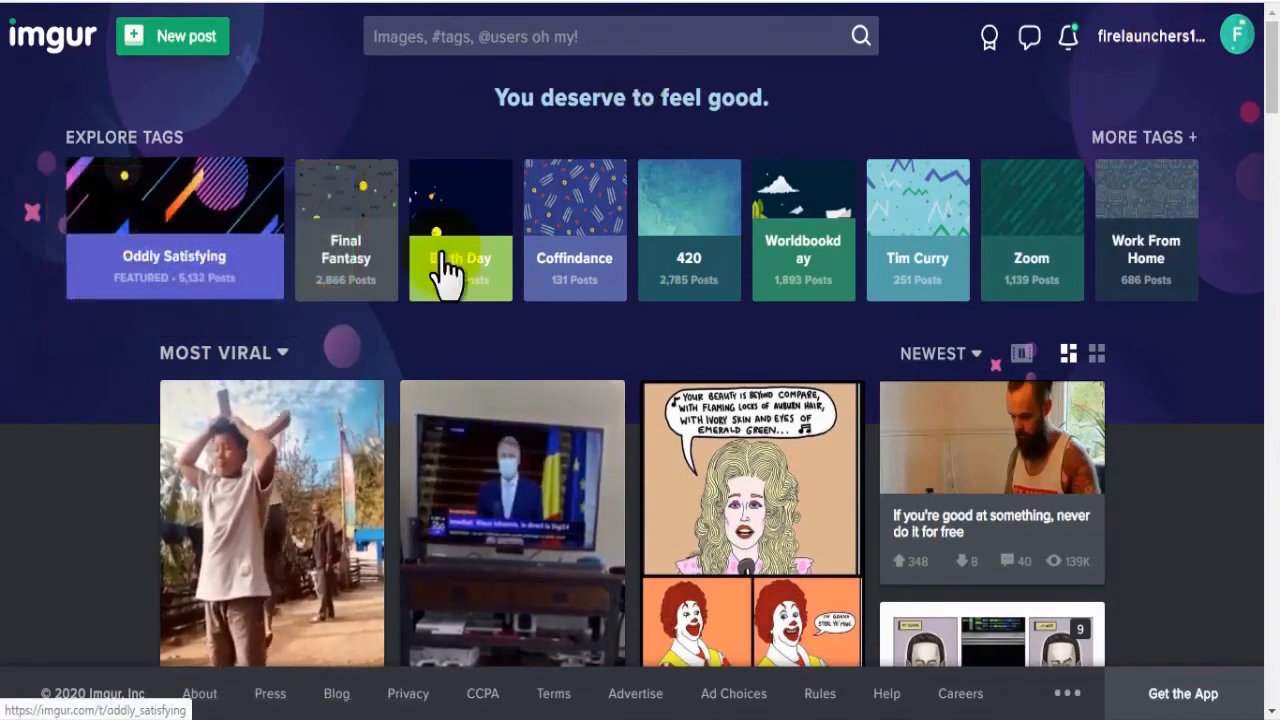
click(1236, 58)
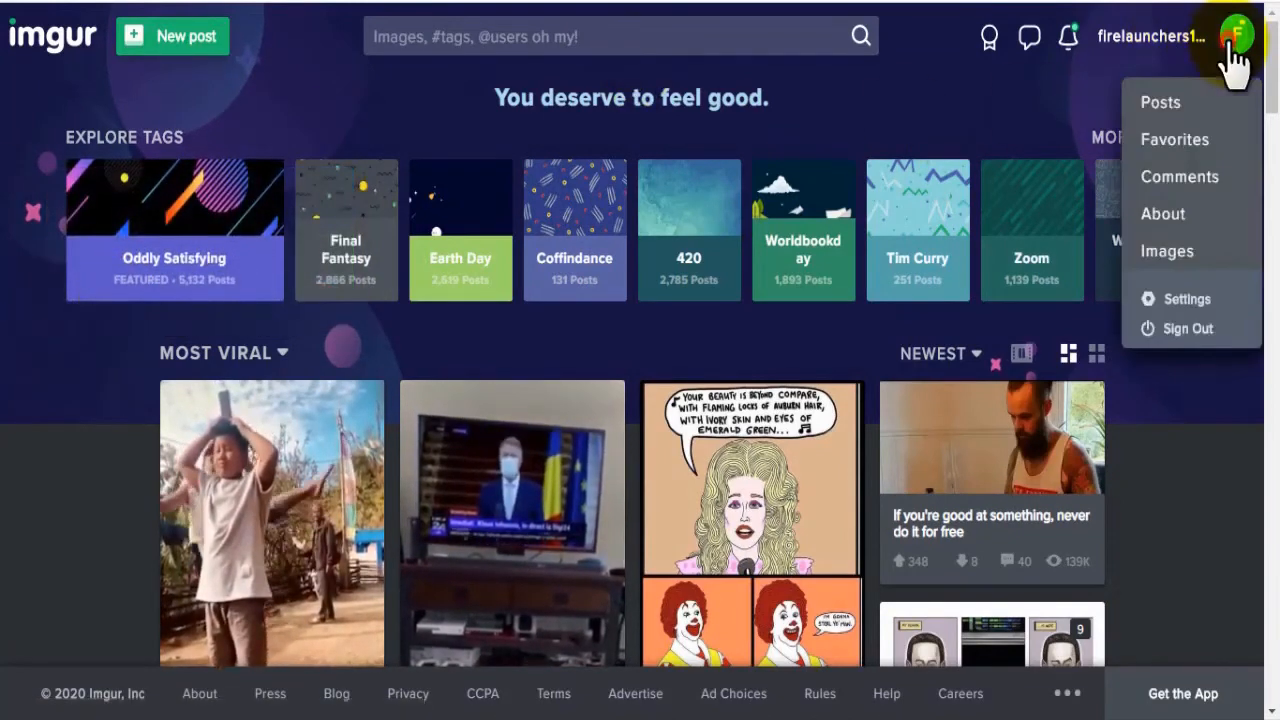
click(1162, 101)
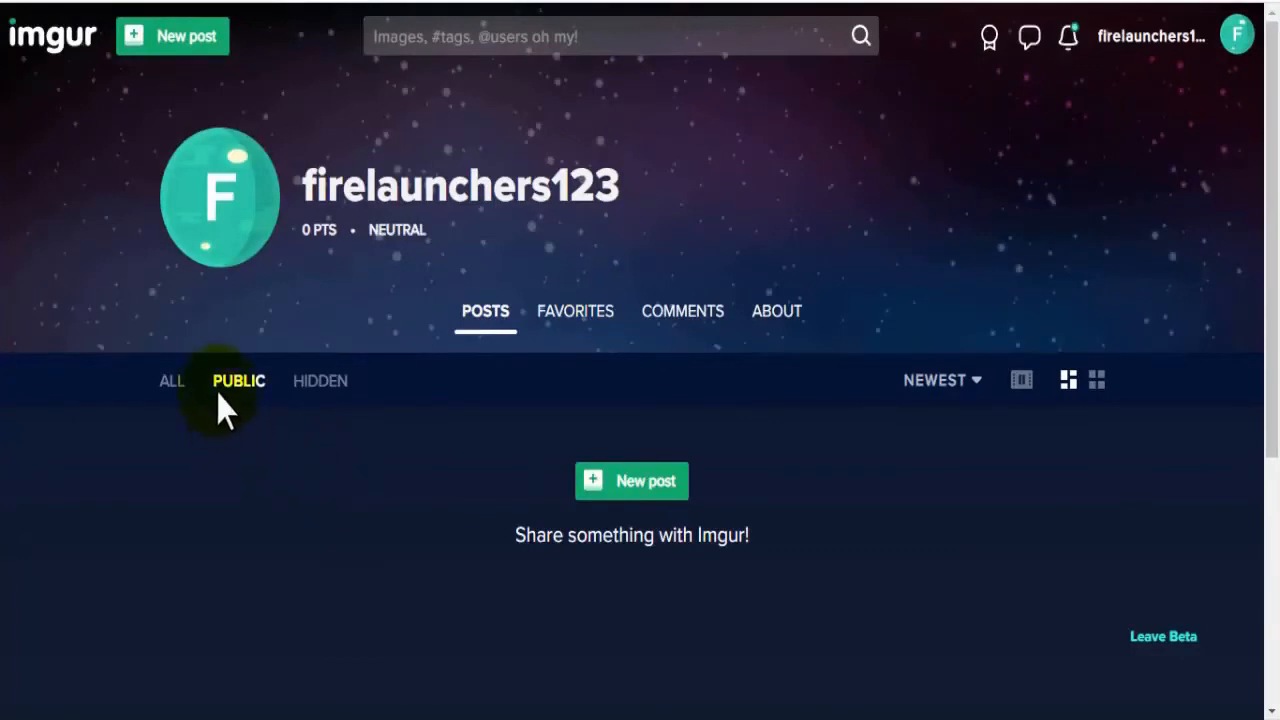
click(172, 382)
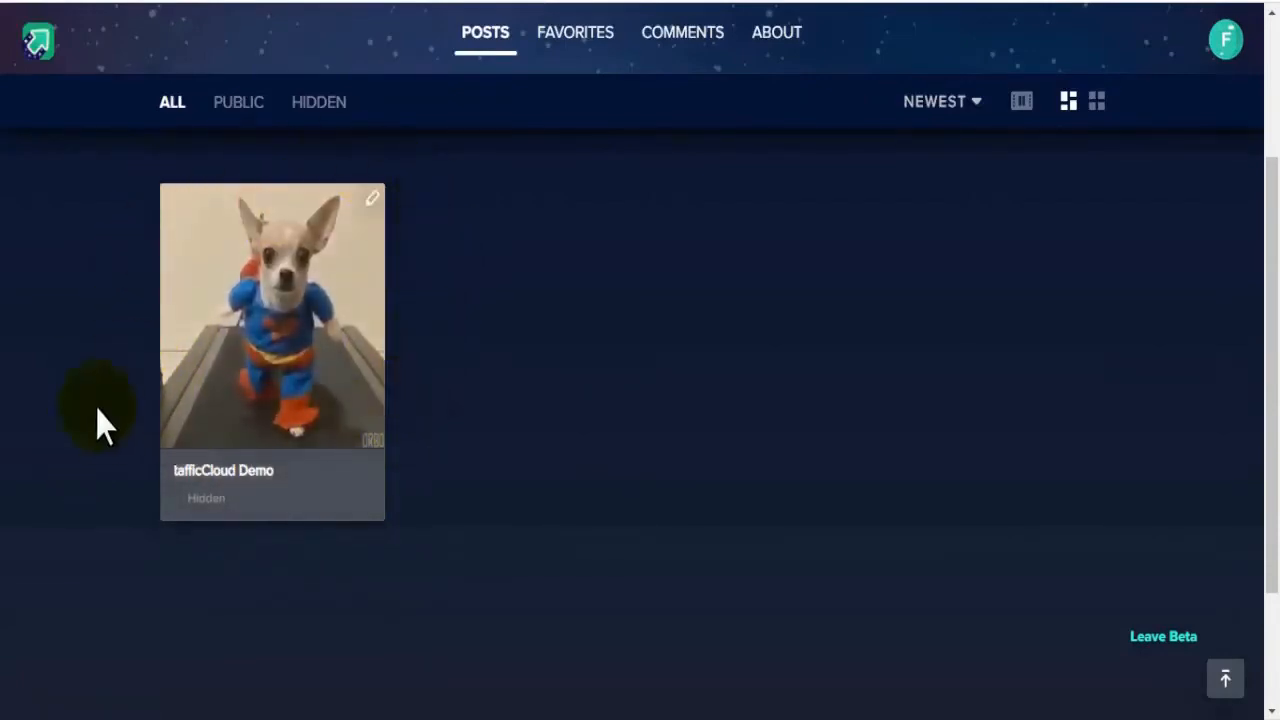
Step: Open the "tafficCloud Demo" post on Imgur and inspect its share link and options
click(301, 432)
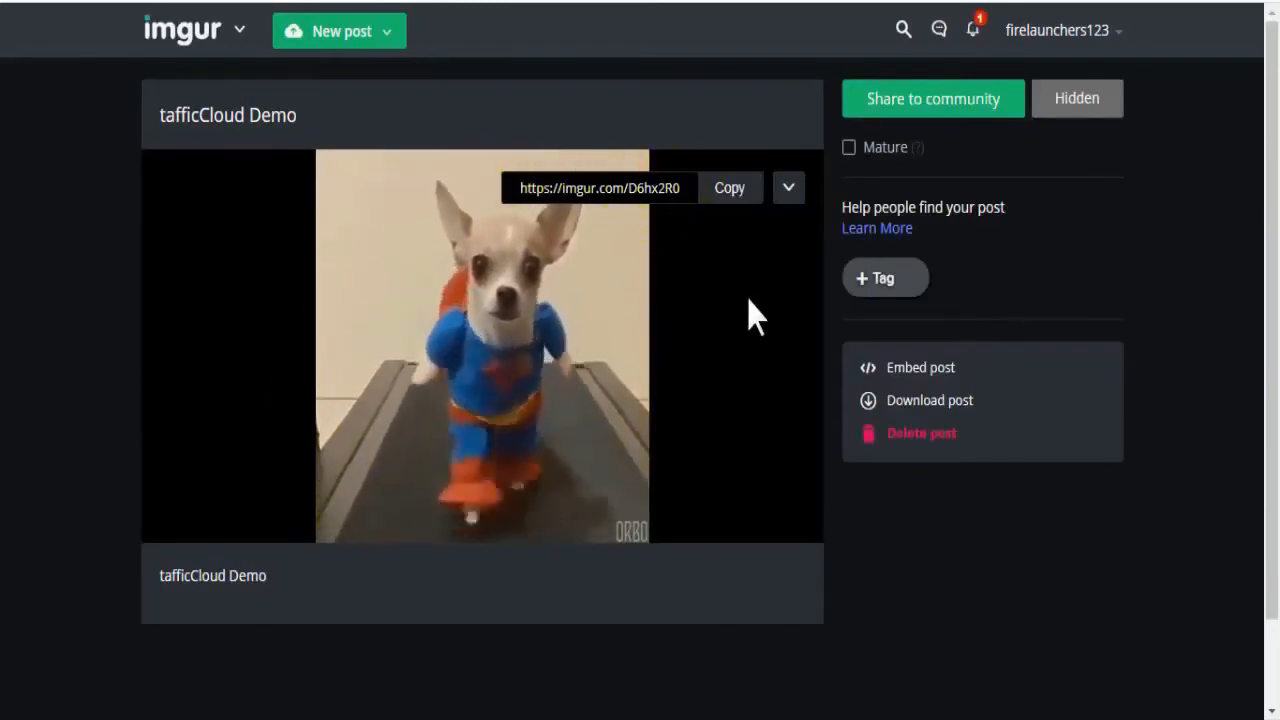
drag(522, 188, 689, 190)
click(788, 188)
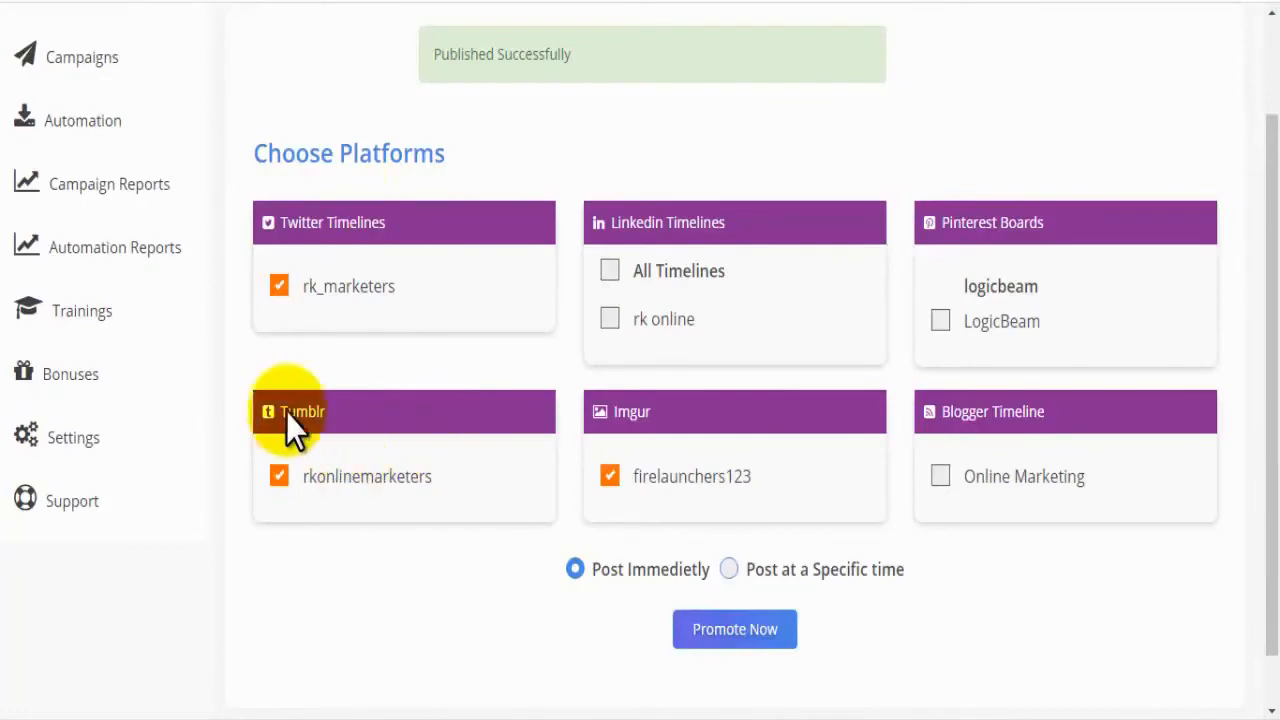
Step: Open a new image campaign from the campaigns page
drag(1262, 277, 1272, 162)
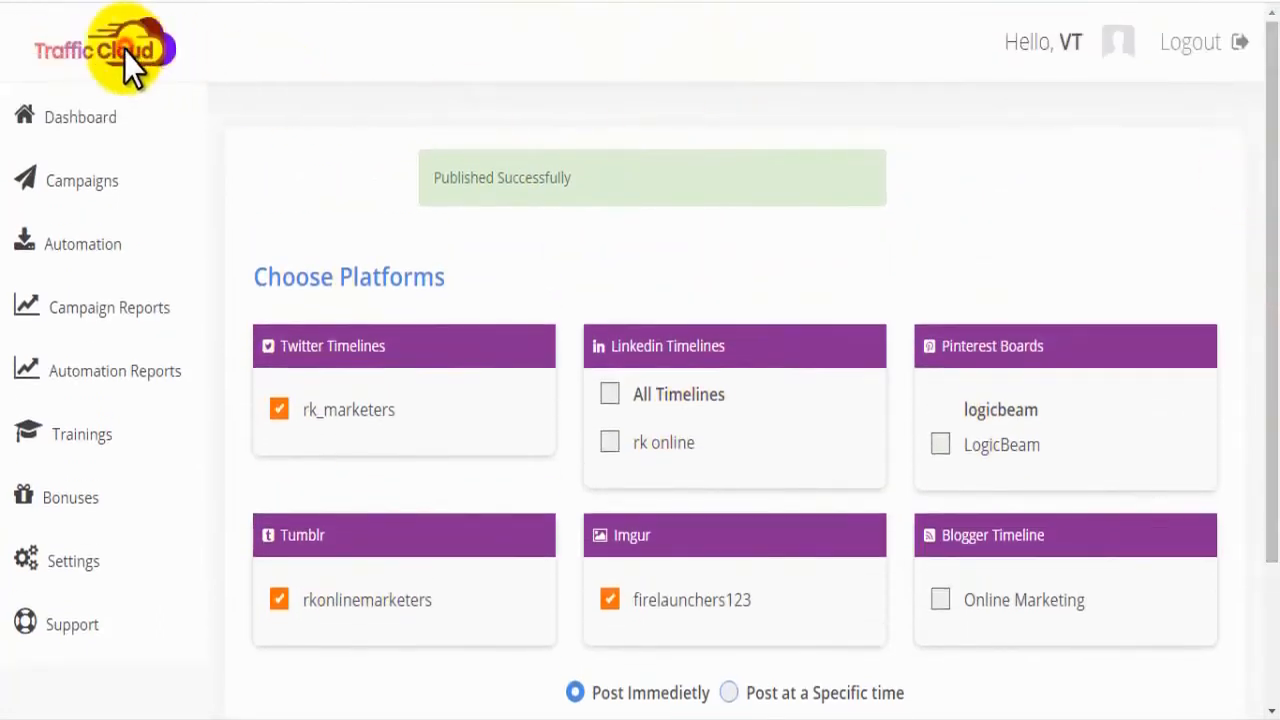
click(78, 125)
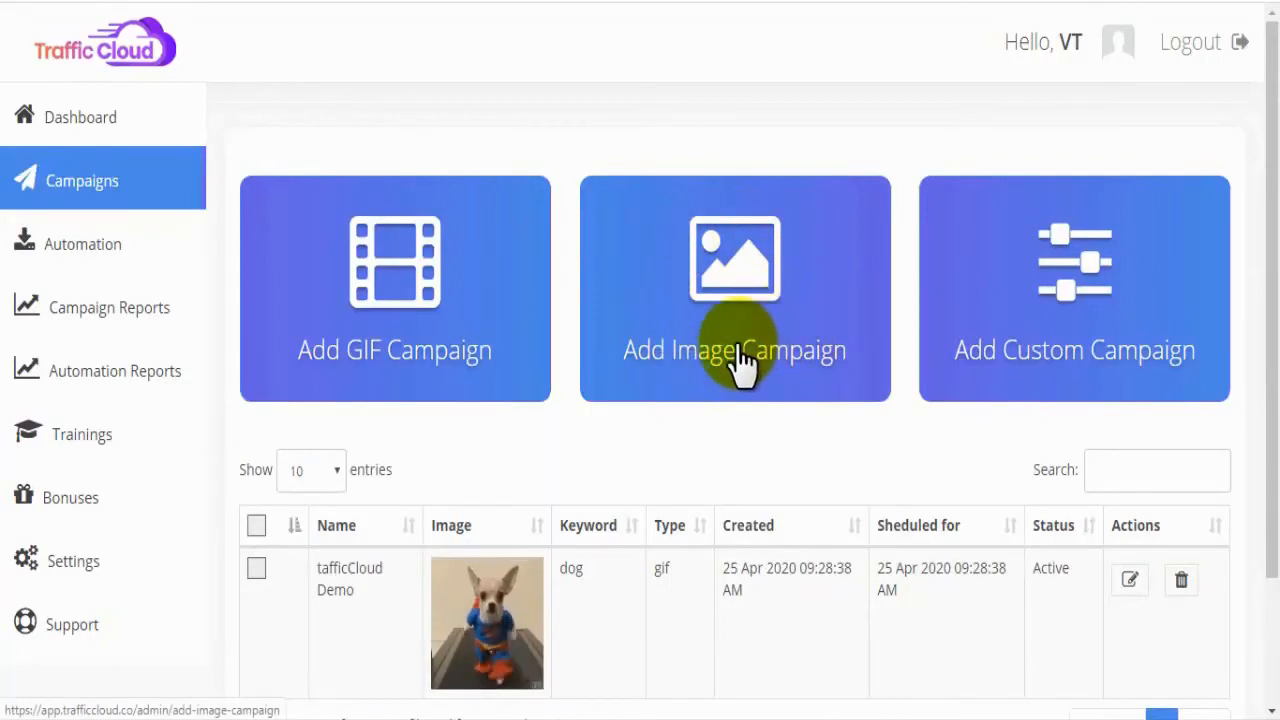
click(737, 352)
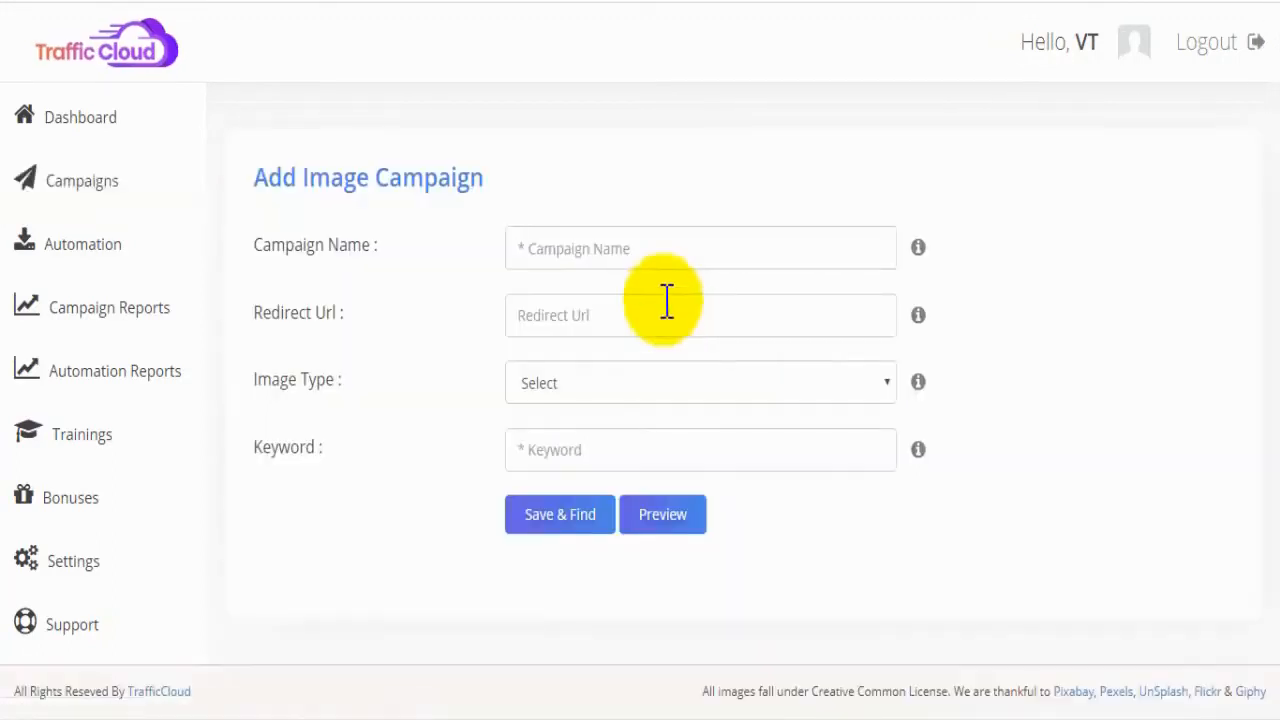
click(588, 248)
click(573, 298)
click(580, 314)
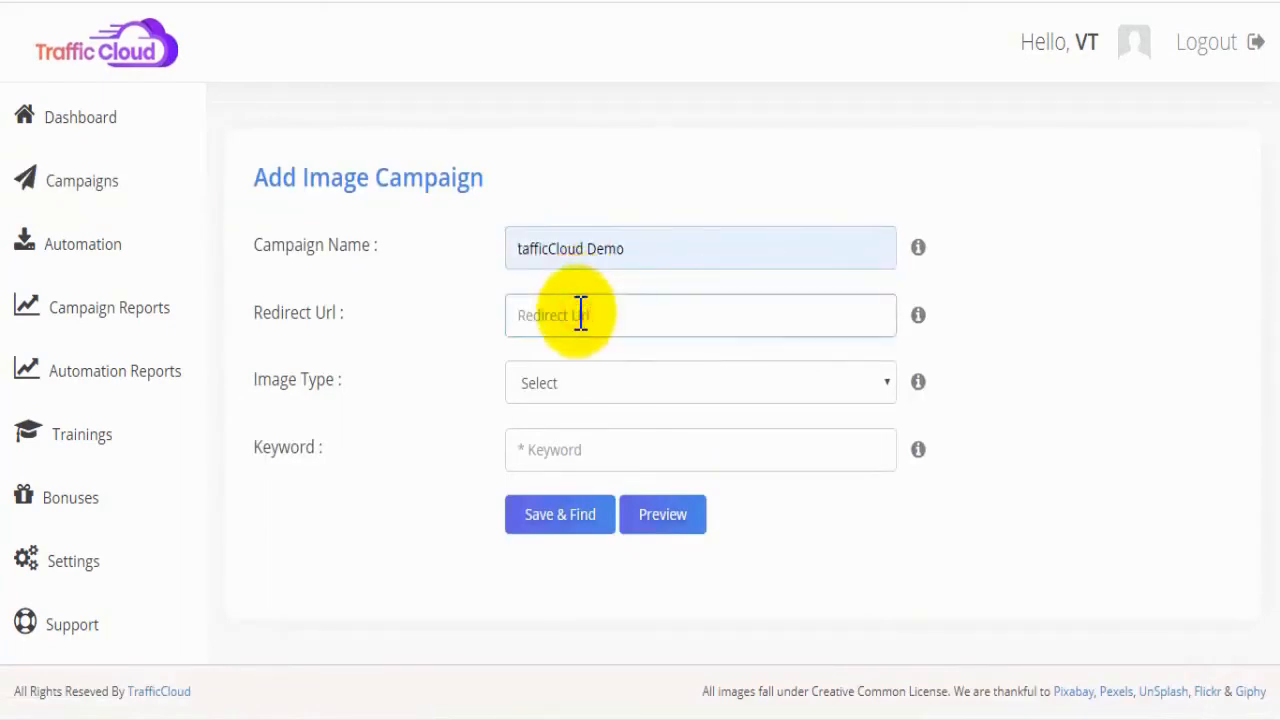
click(571, 385)
click(578, 437)
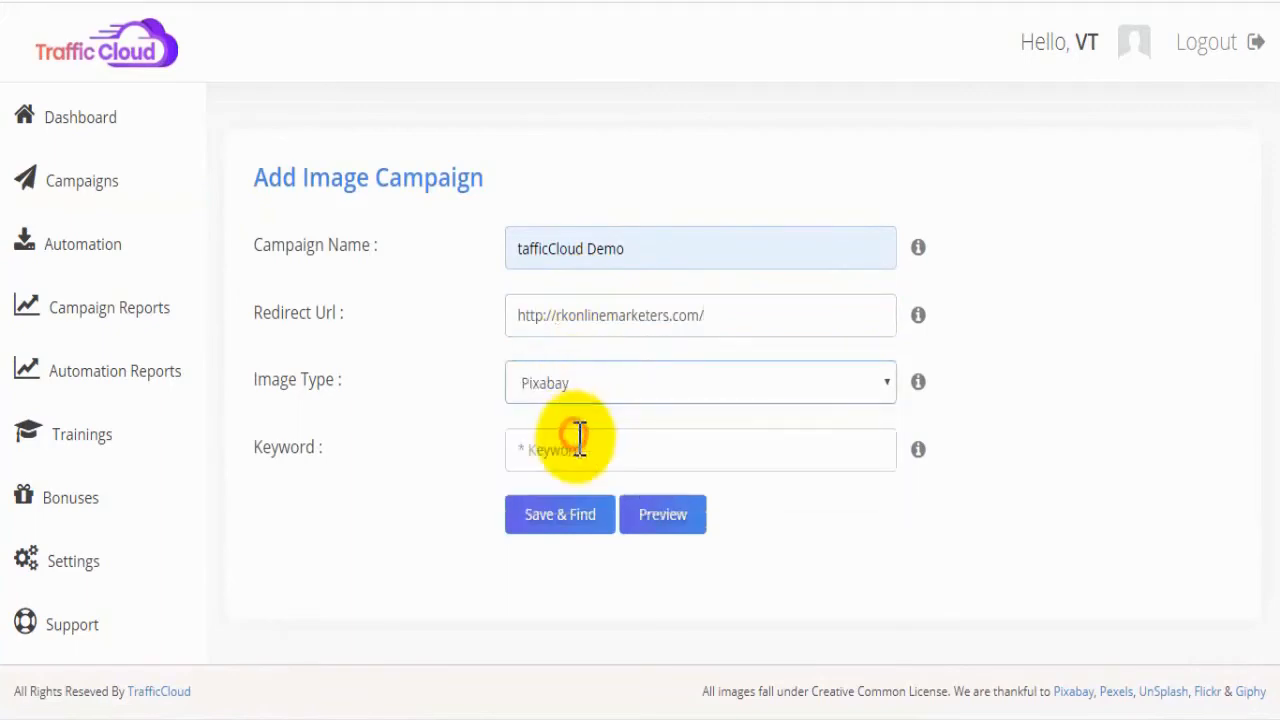
click(556, 450)
text(online marketing)
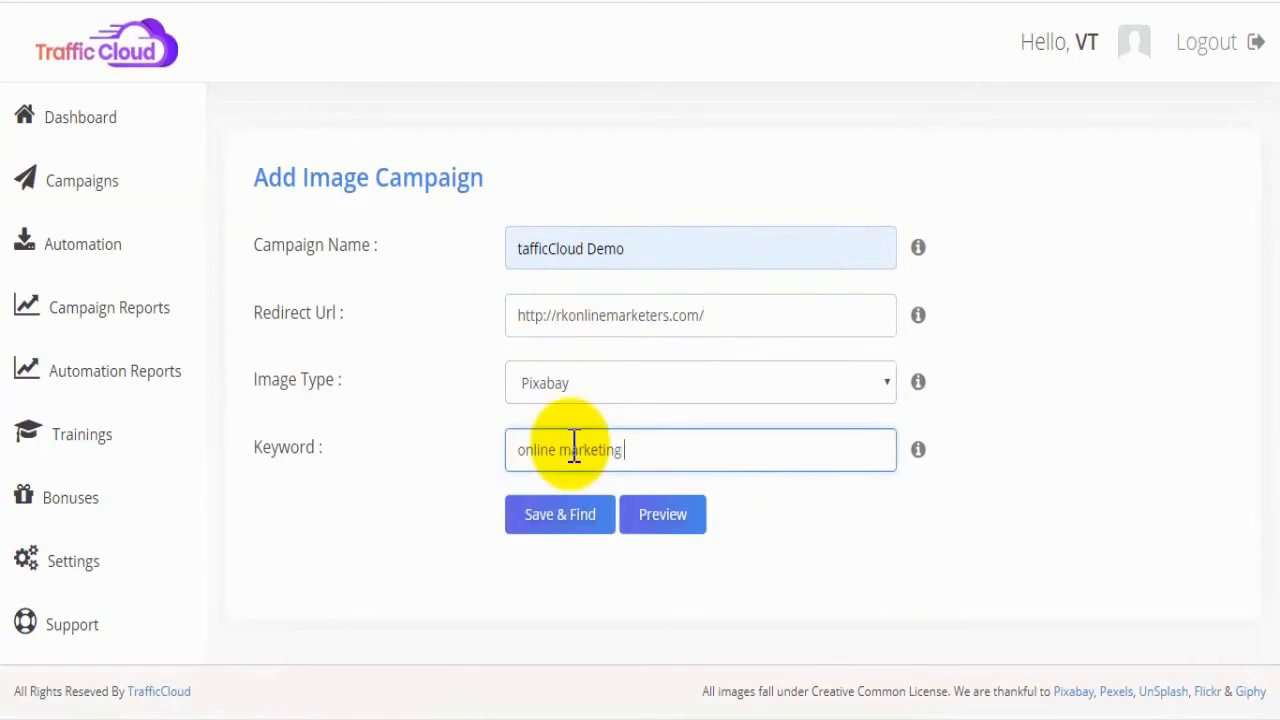
click(587, 526)
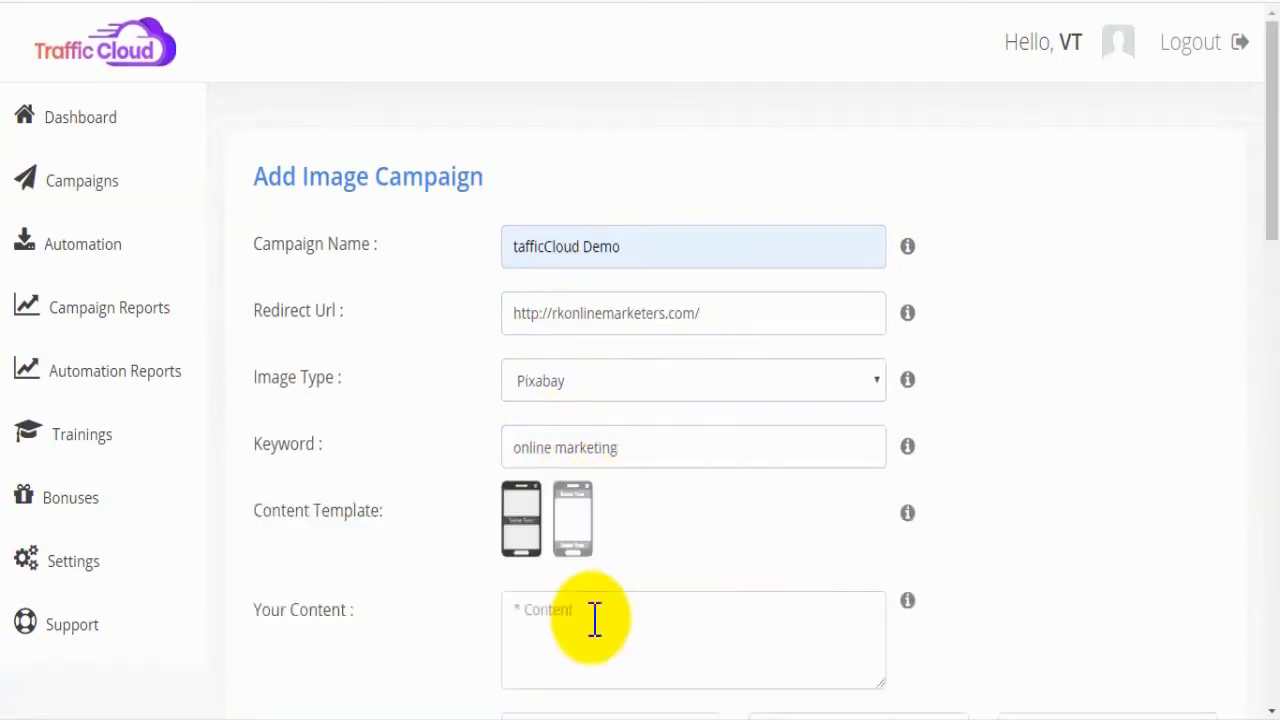
Step: Enter "this is just a demo" as the image campaign's content text
drag(1268, 186, 1260, 272)
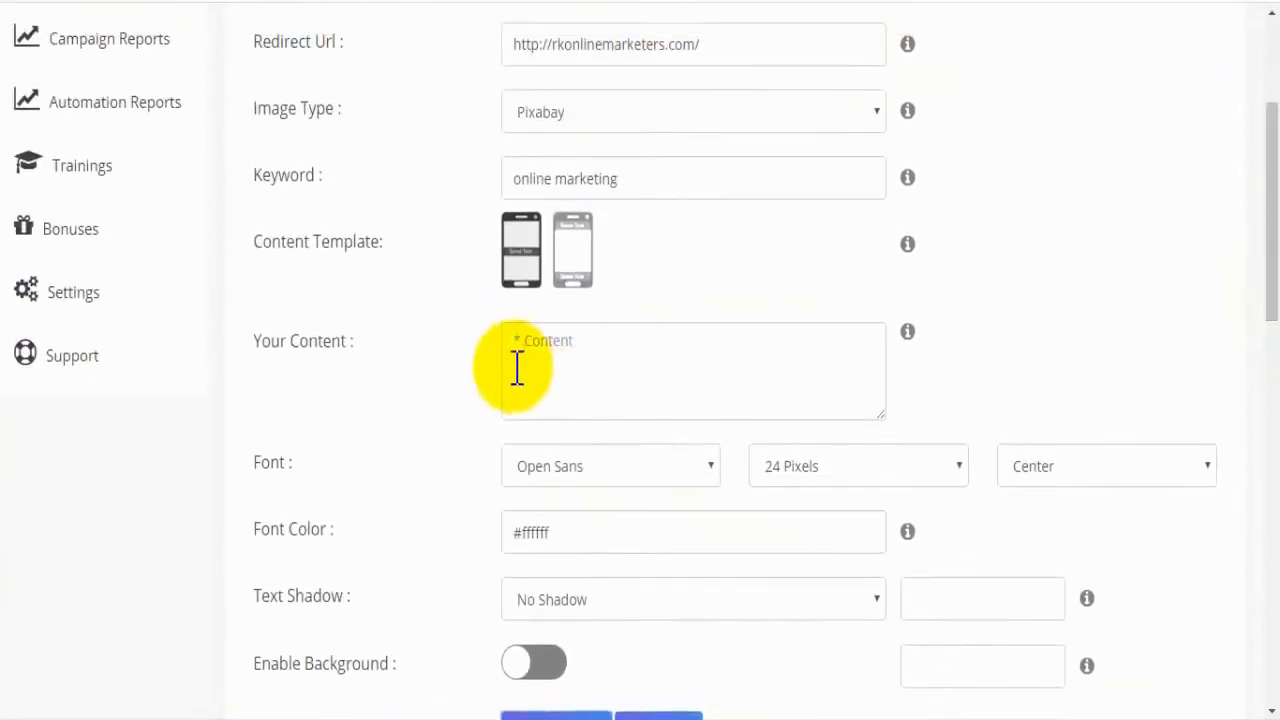
drag(257, 245, 451, 236)
click(451, 237)
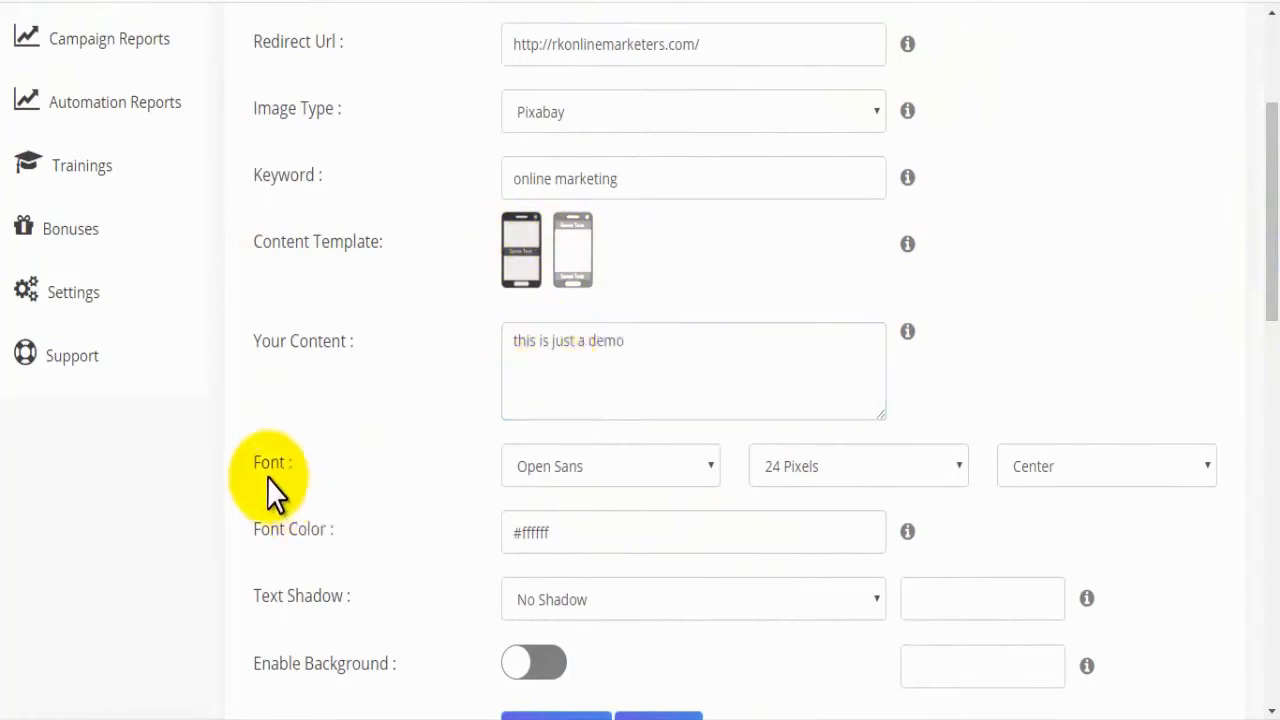
Step: Set the content text's font to Merienda at 32 Pixels with Center alignment
scroll(1270, 310, down, 3)
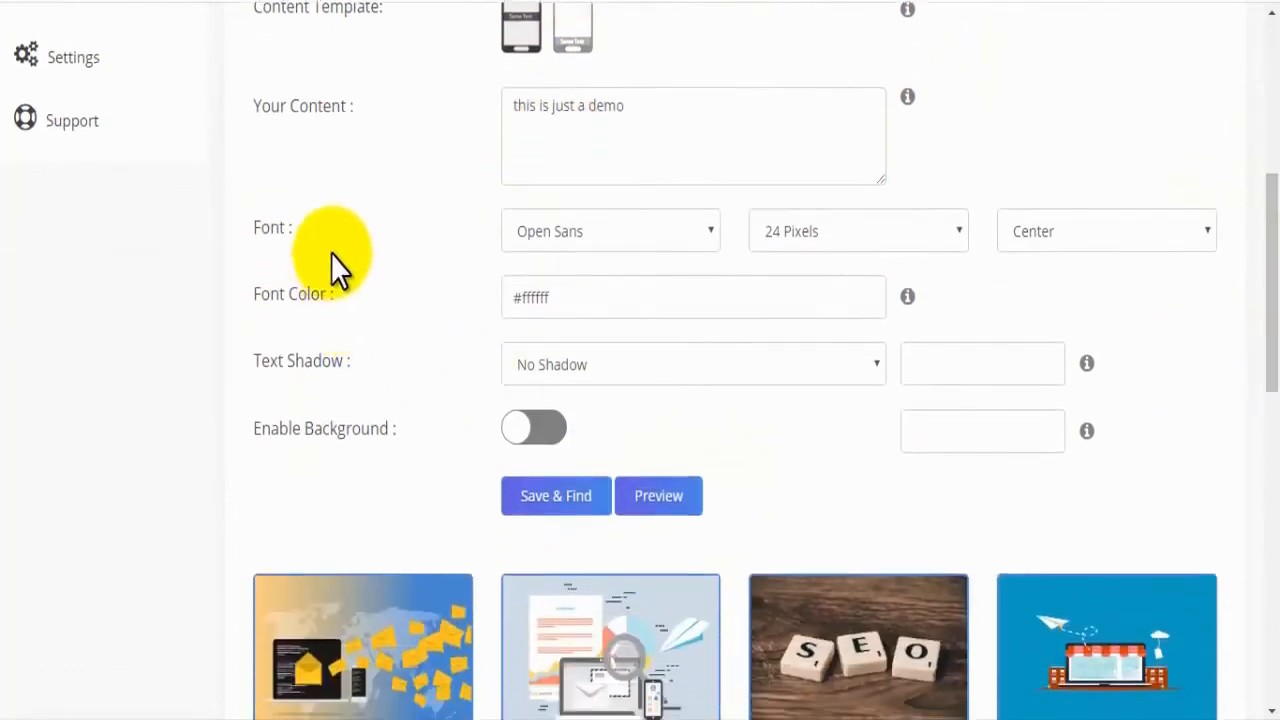
click(398, 240)
click(707, 227)
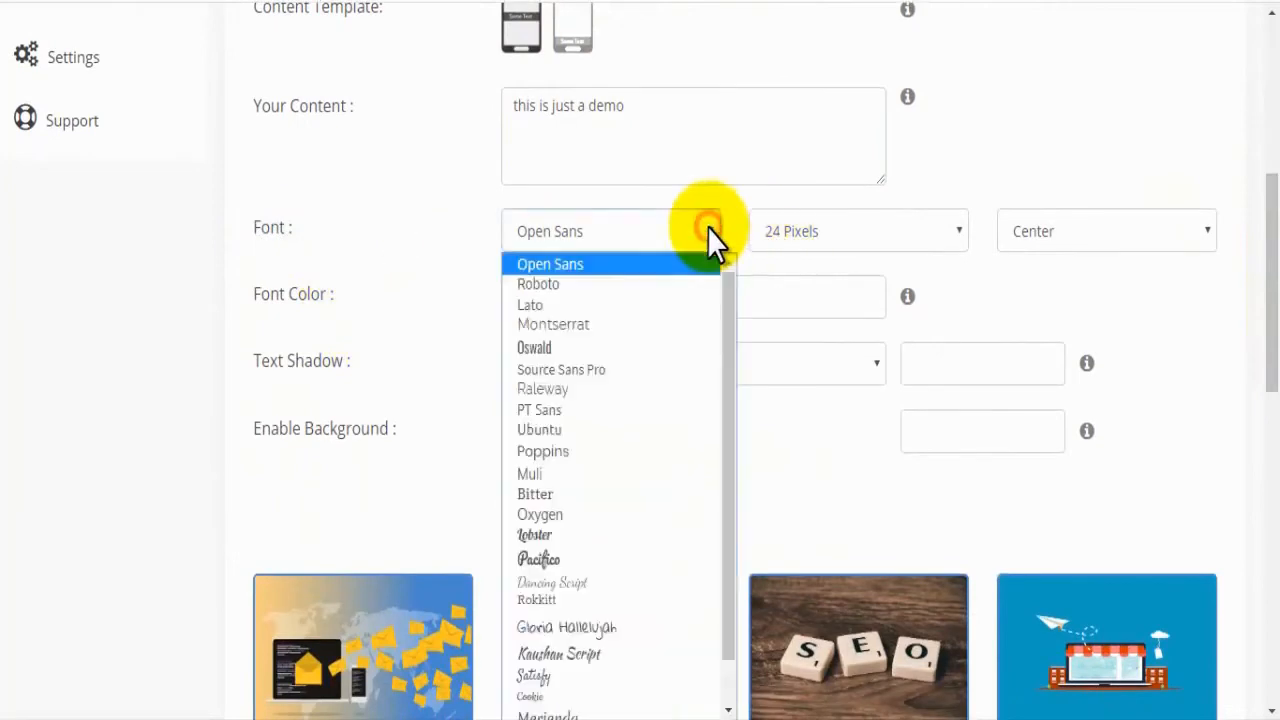
drag(733, 333, 733, 455)
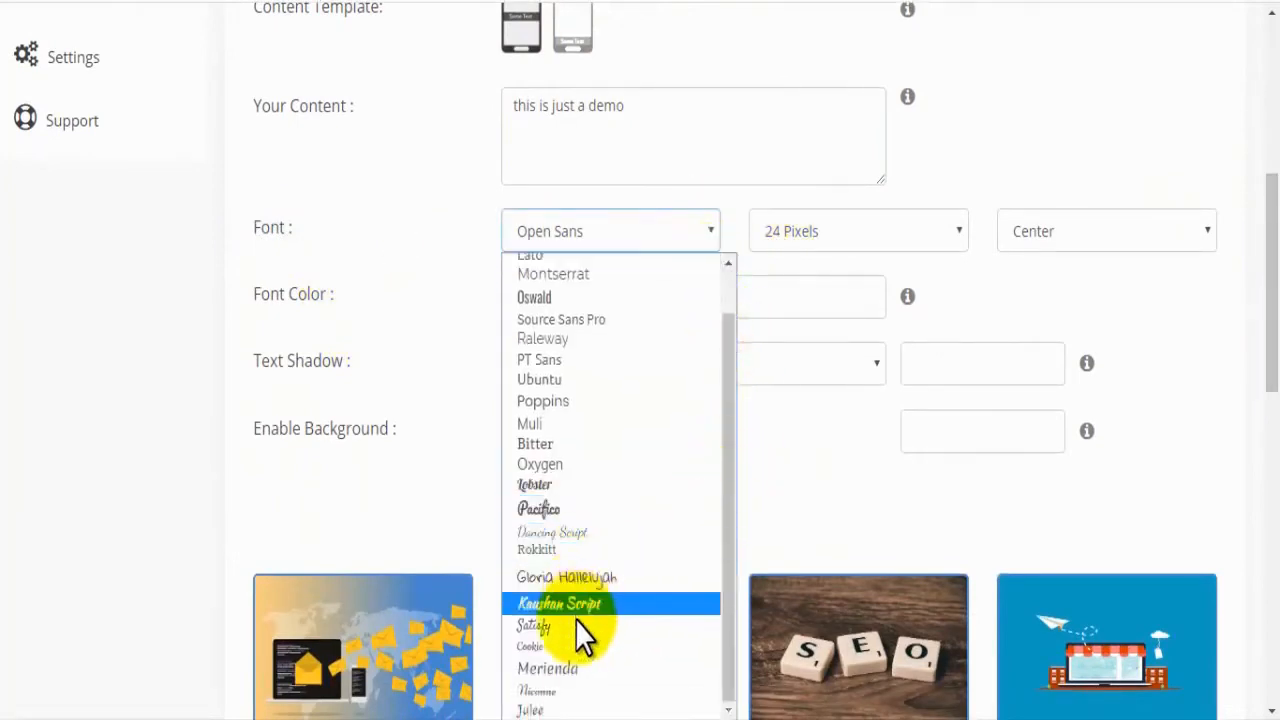
click(590, 670)
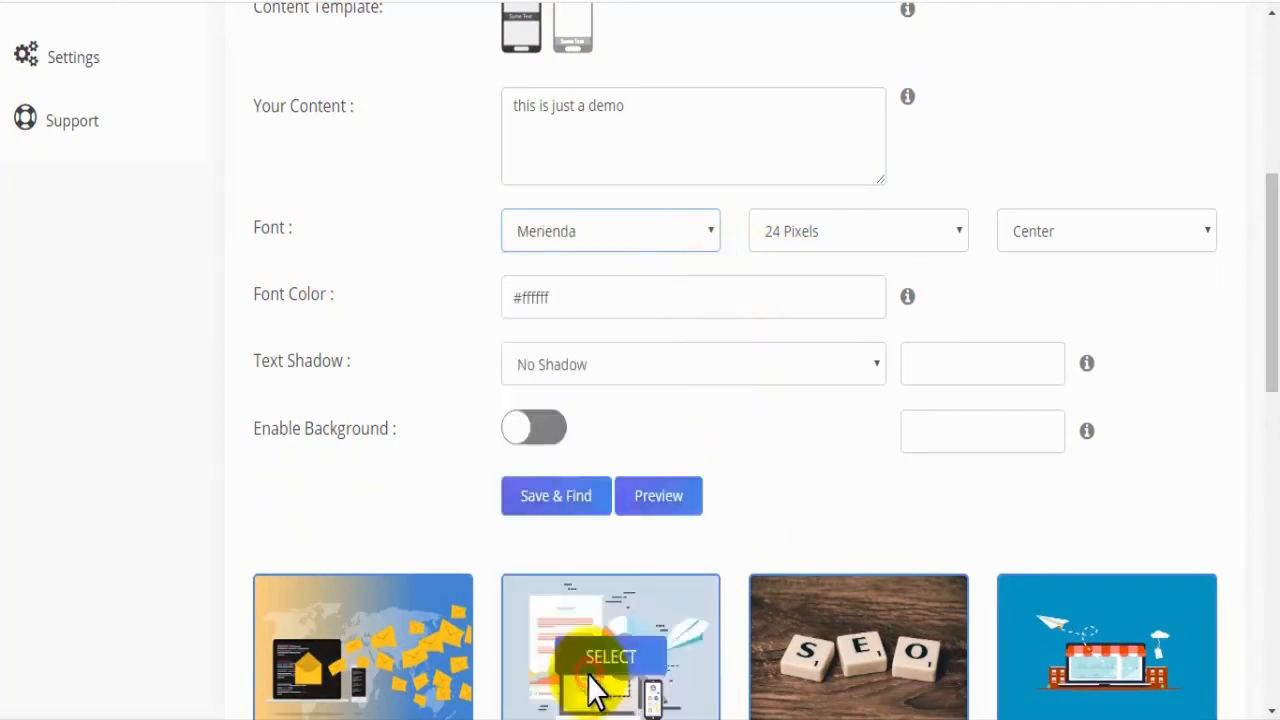
click(851, 235)
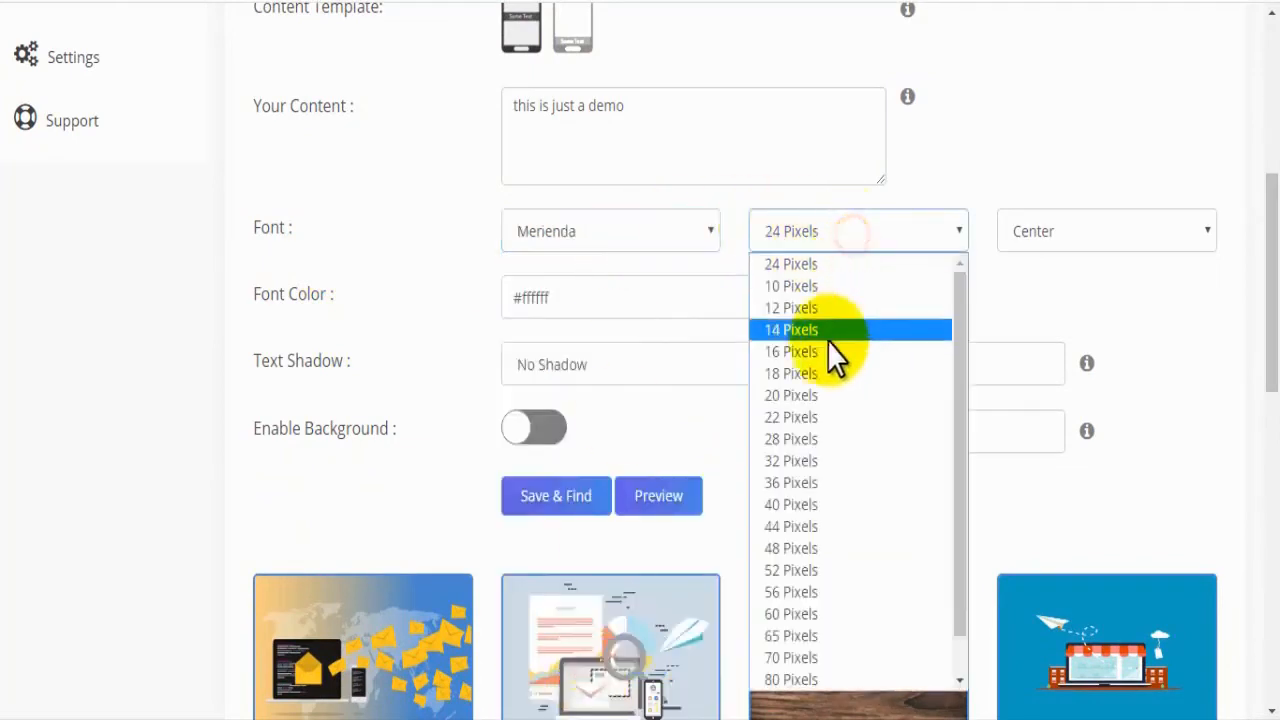
click(812, 460)
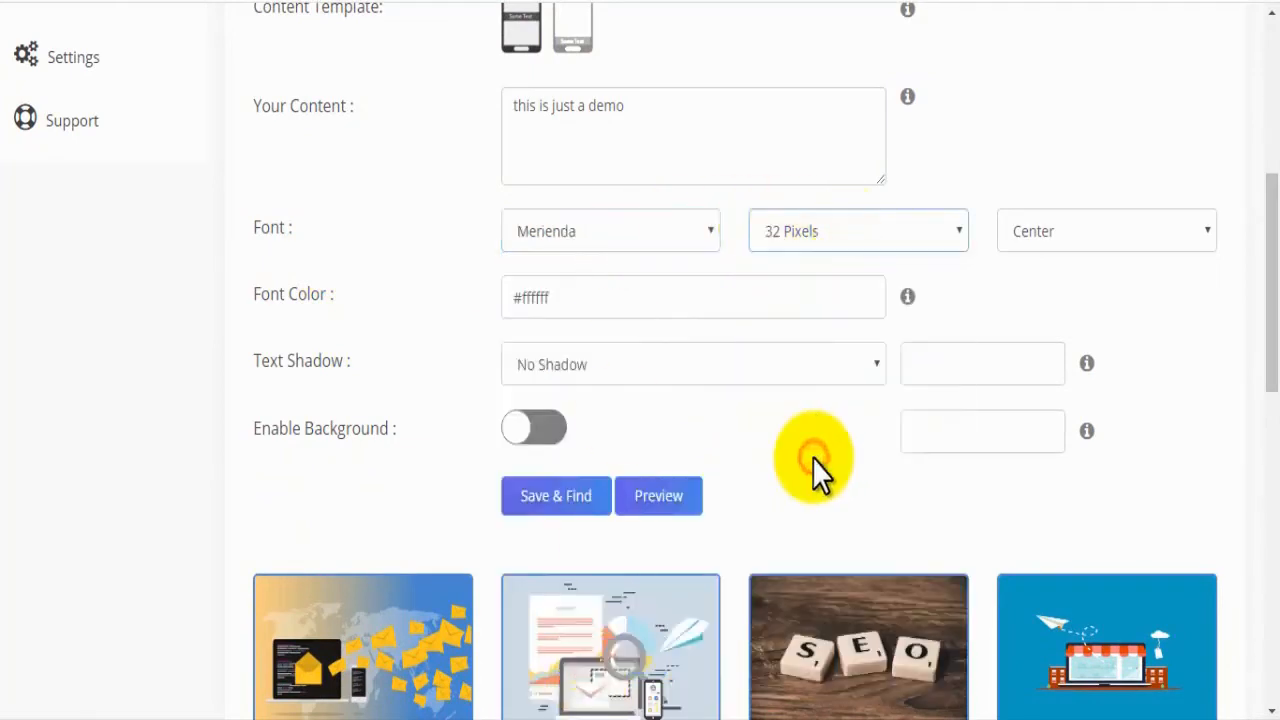
click(1060, 230)
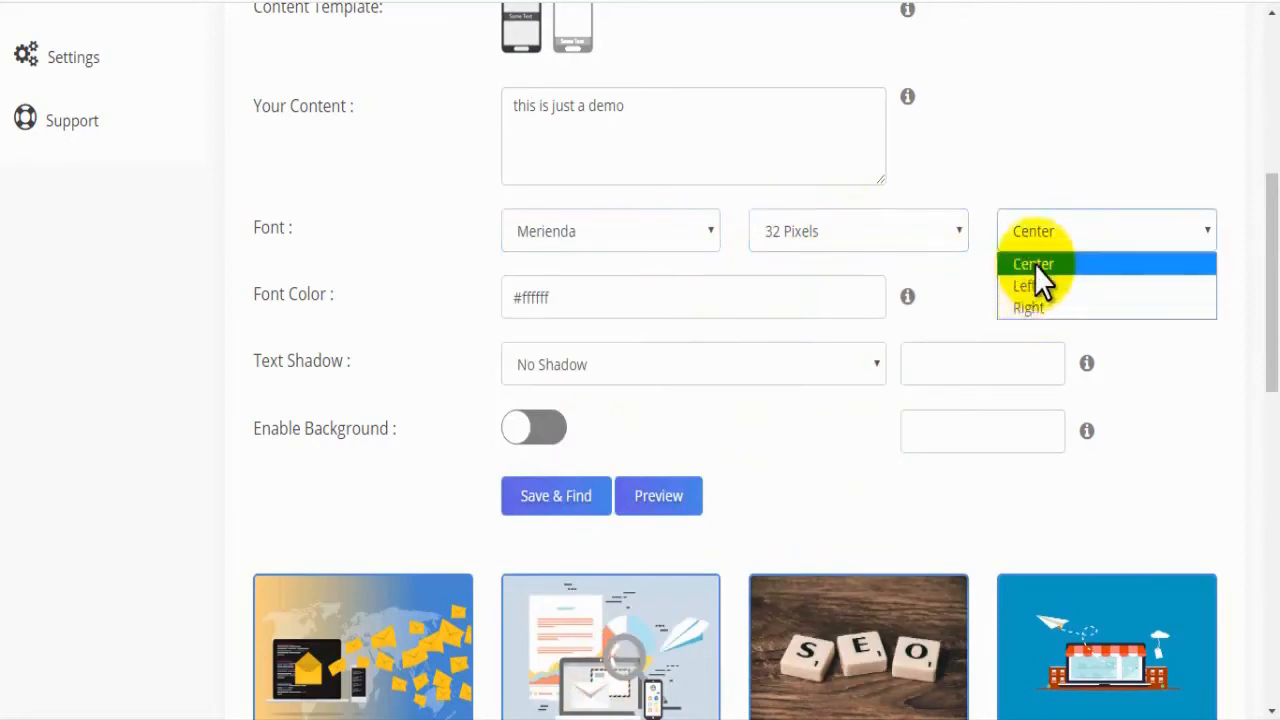
click(1034, 264)
Step: Set the content text's font color to the light red #ff8484
drag(246, 293, 357, 297)
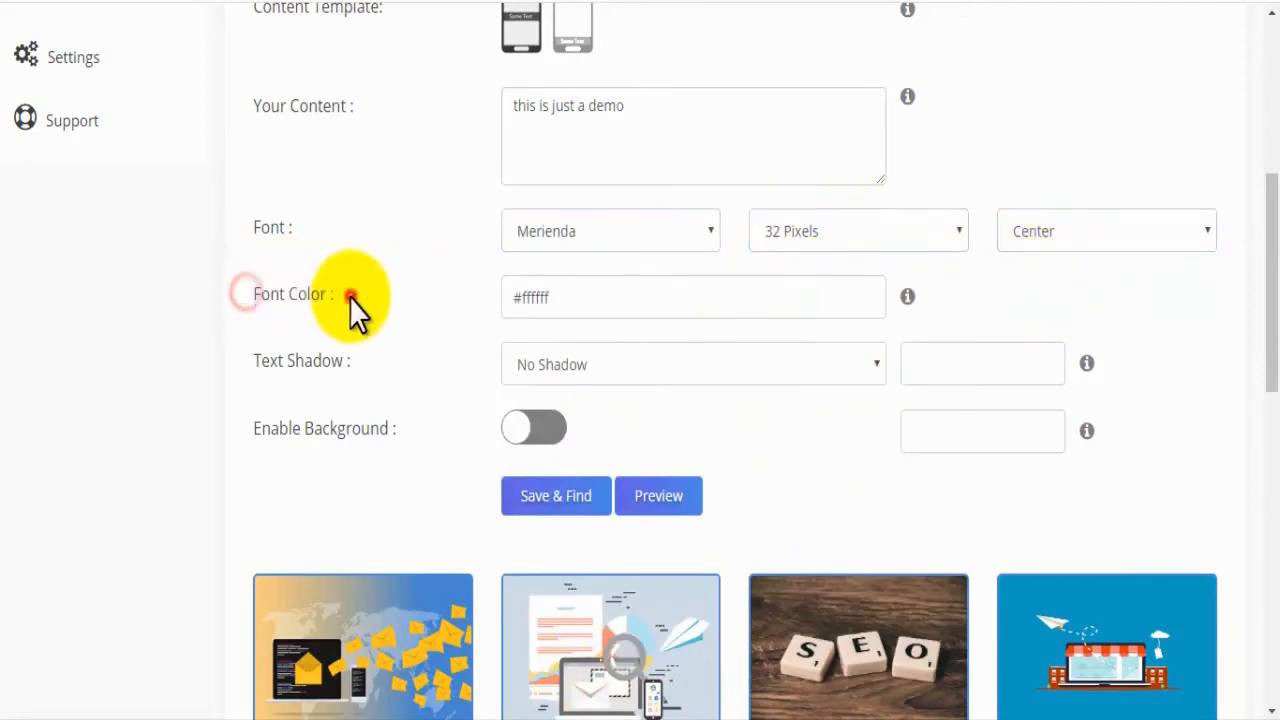
click(351, 295)
click(763, 306)
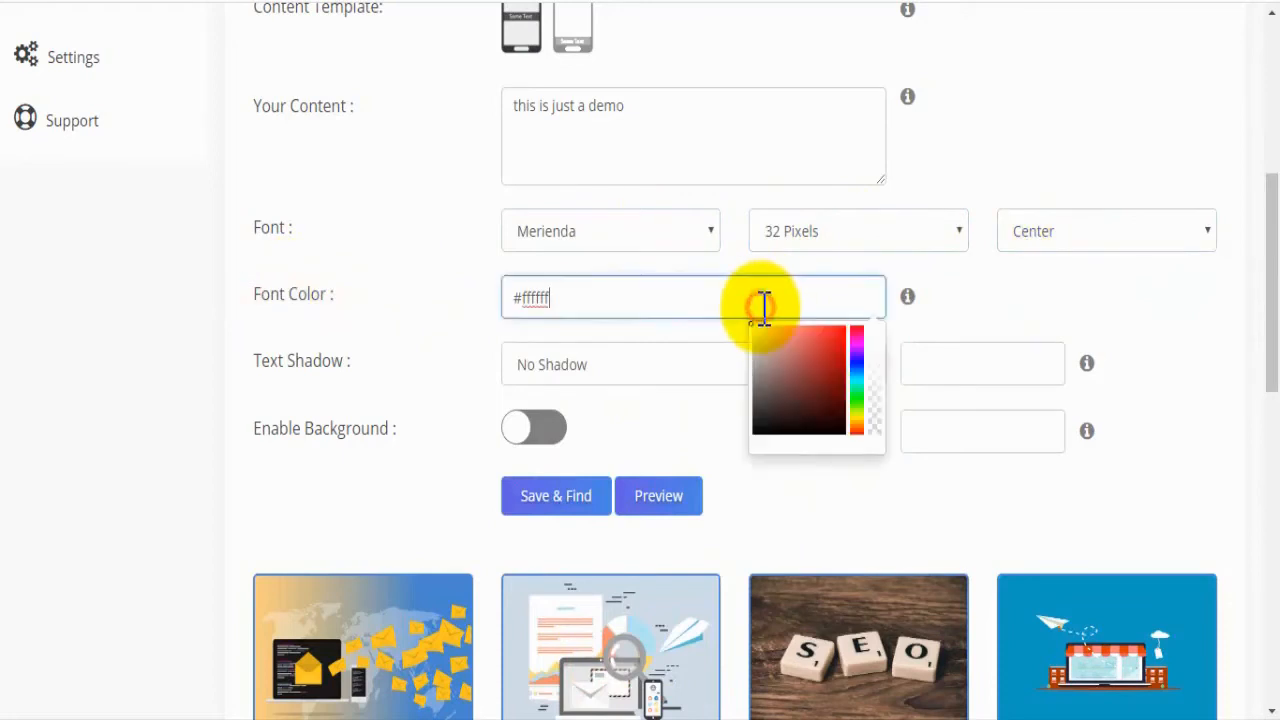
drag(757, 346, 835, 322)
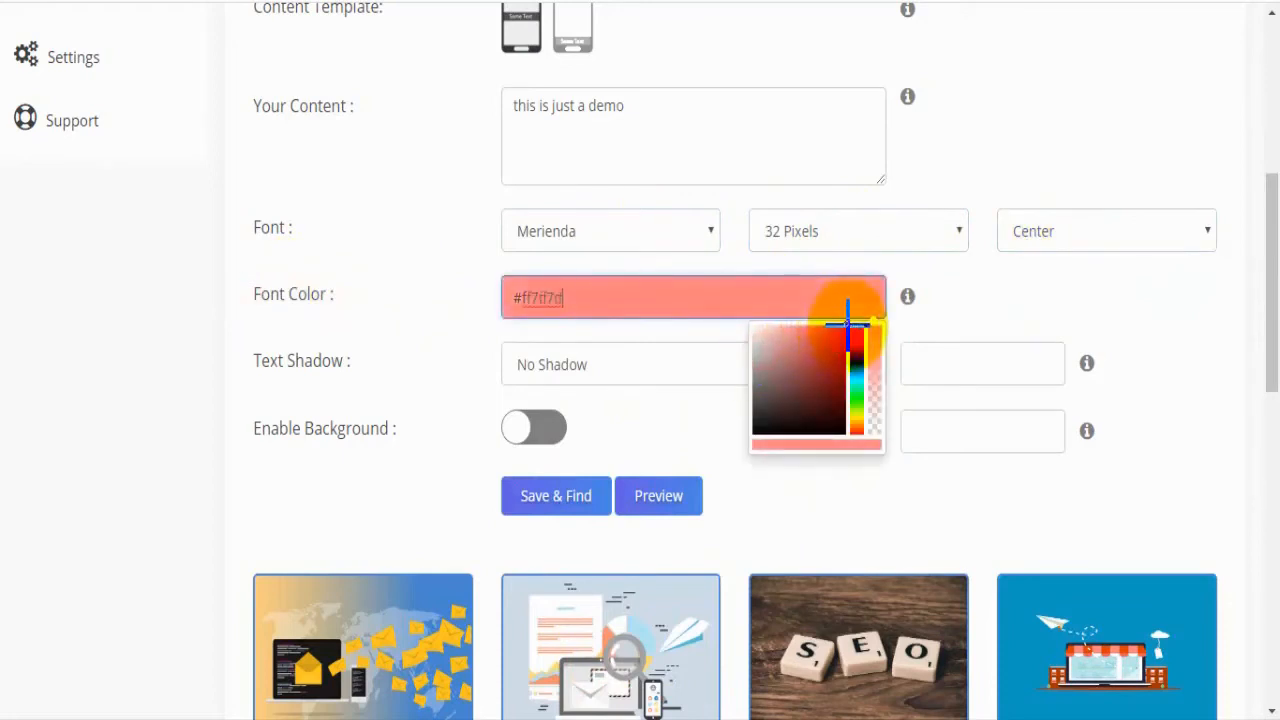
mouse_move(847, 325)
mouse_down()
mouse_move(843, 350)
mouse_move(842, 323)
mouse_up()
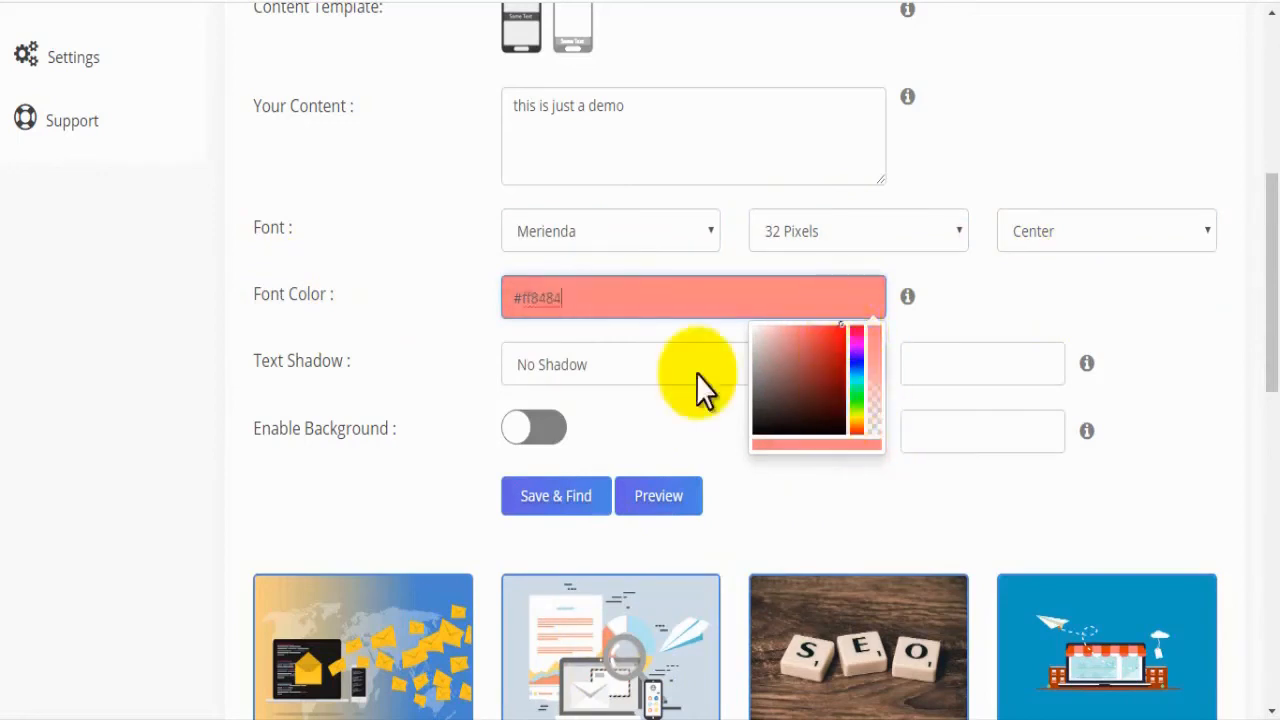
Step: Give the content text a 1 Pixel shadow in the near-white color #fdfdfd
drag(303, 367, 249, 366)
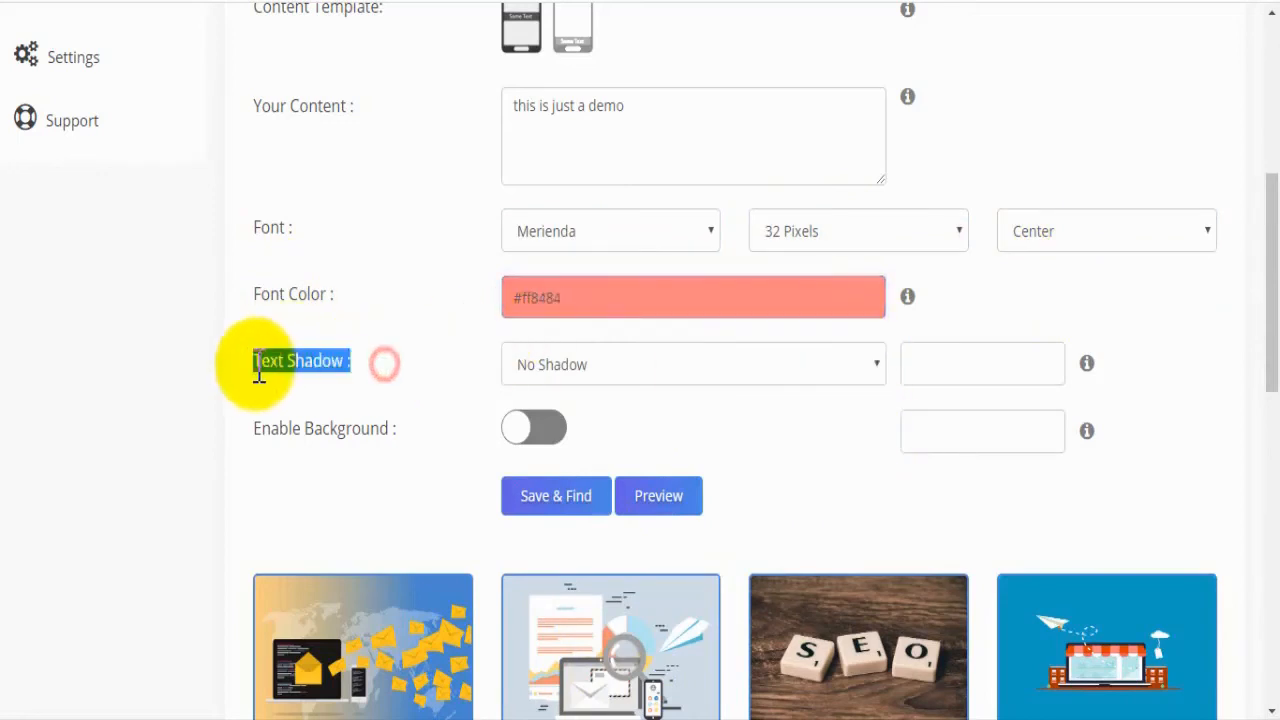
click(693, 354)
click(600, 420)
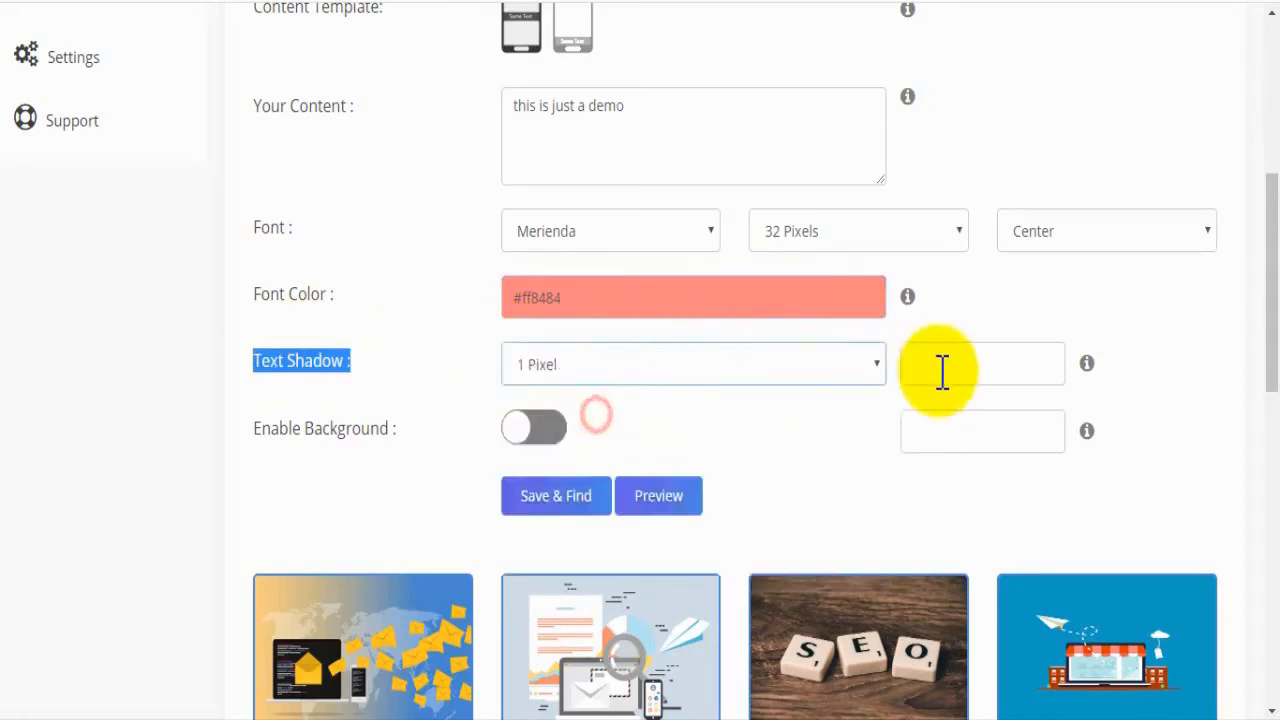
click(941, 365)
drag(957, 433, 918, 395)
click(831, 431)
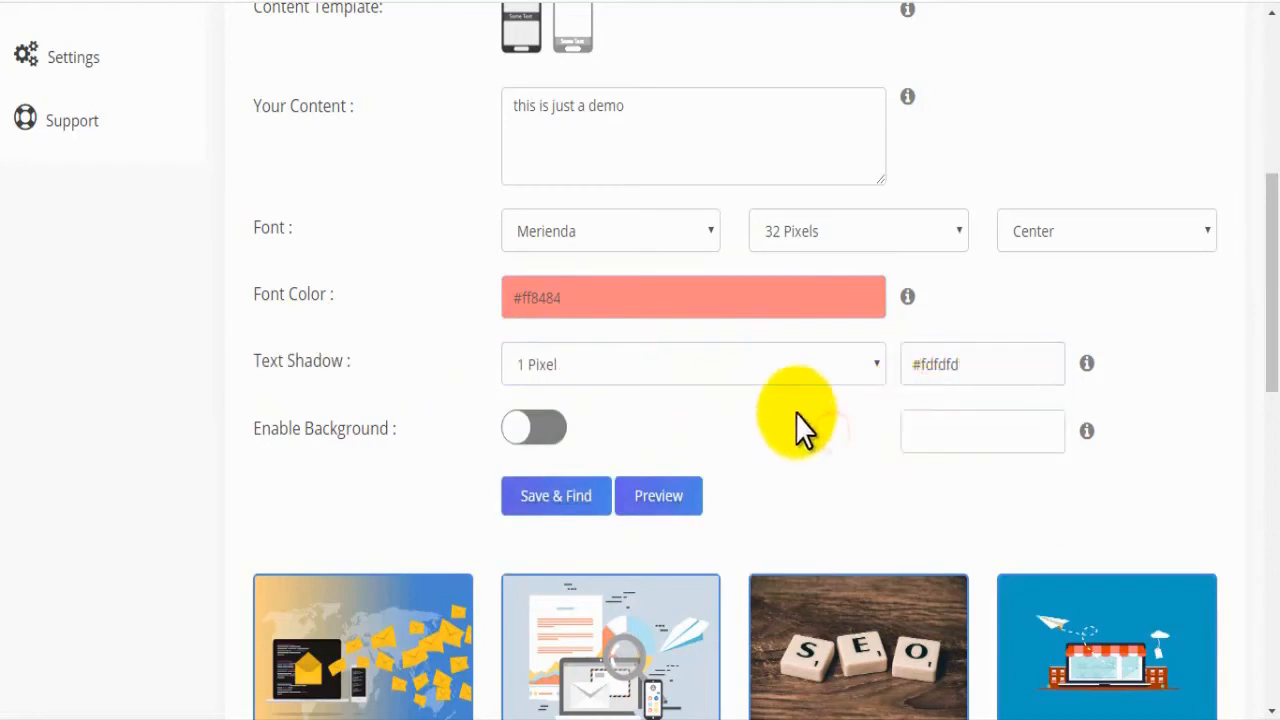
Step: Enable the text background and set its color to the gray #7a7a7a
drag(251, 429, 386, 451)
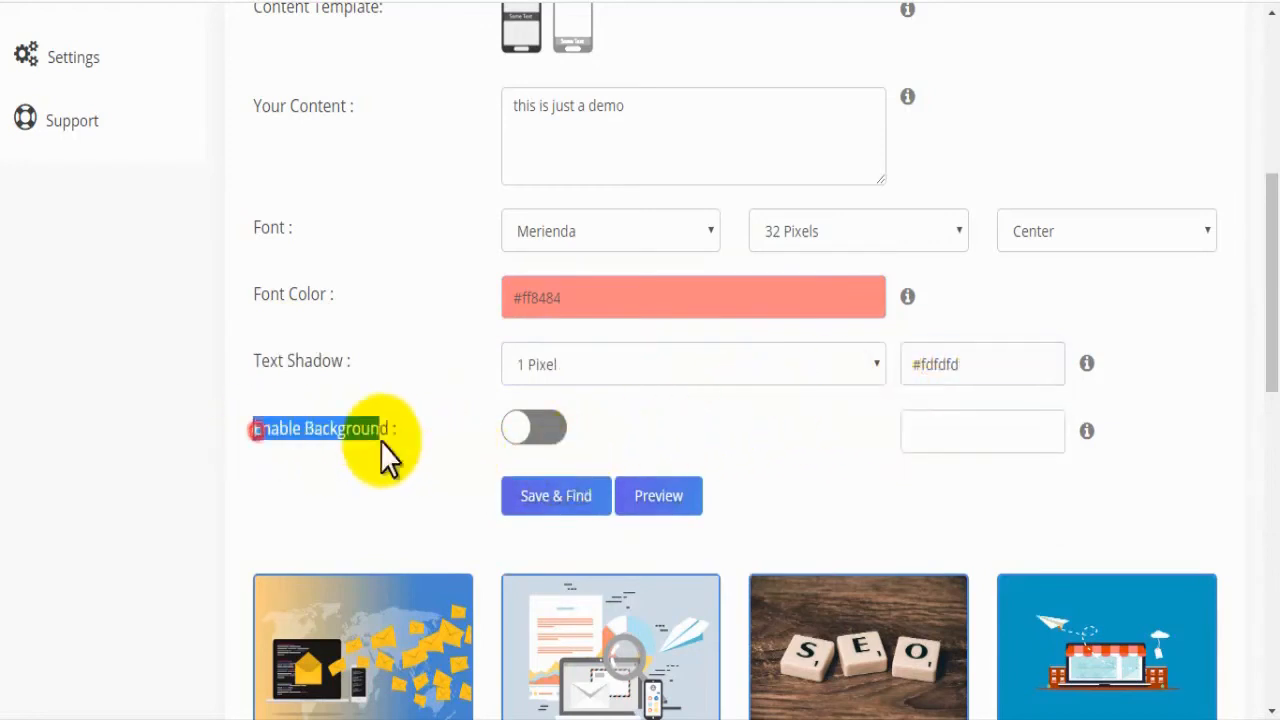
click(414, 440)
click(516, 428)
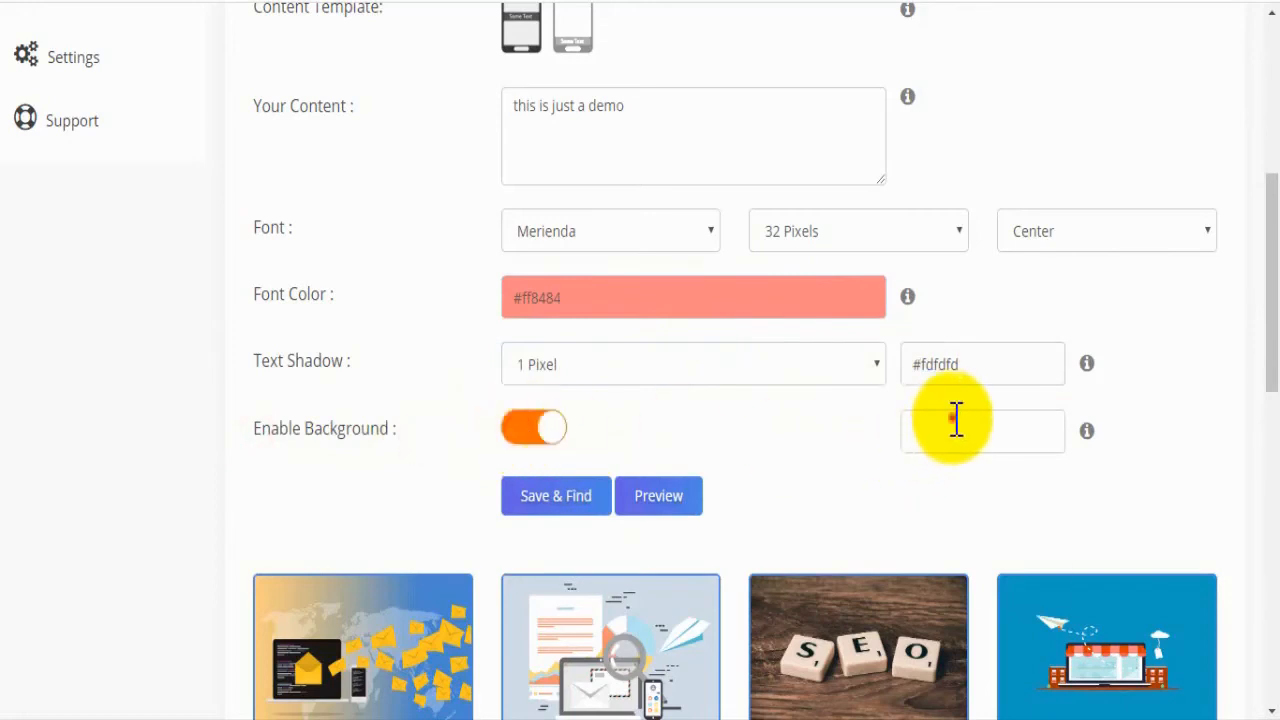
click(970, 432)
drag(1040, 491, 1040, 545)
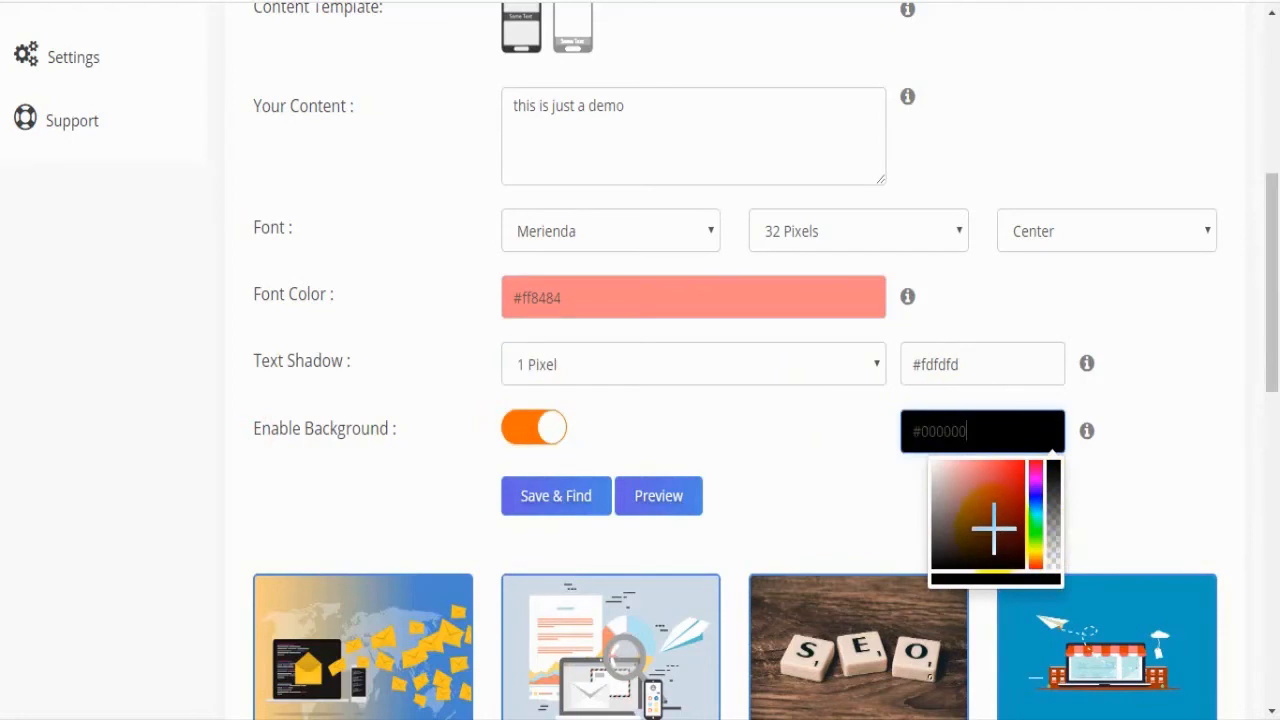
drag(955, 548, 918, 590)
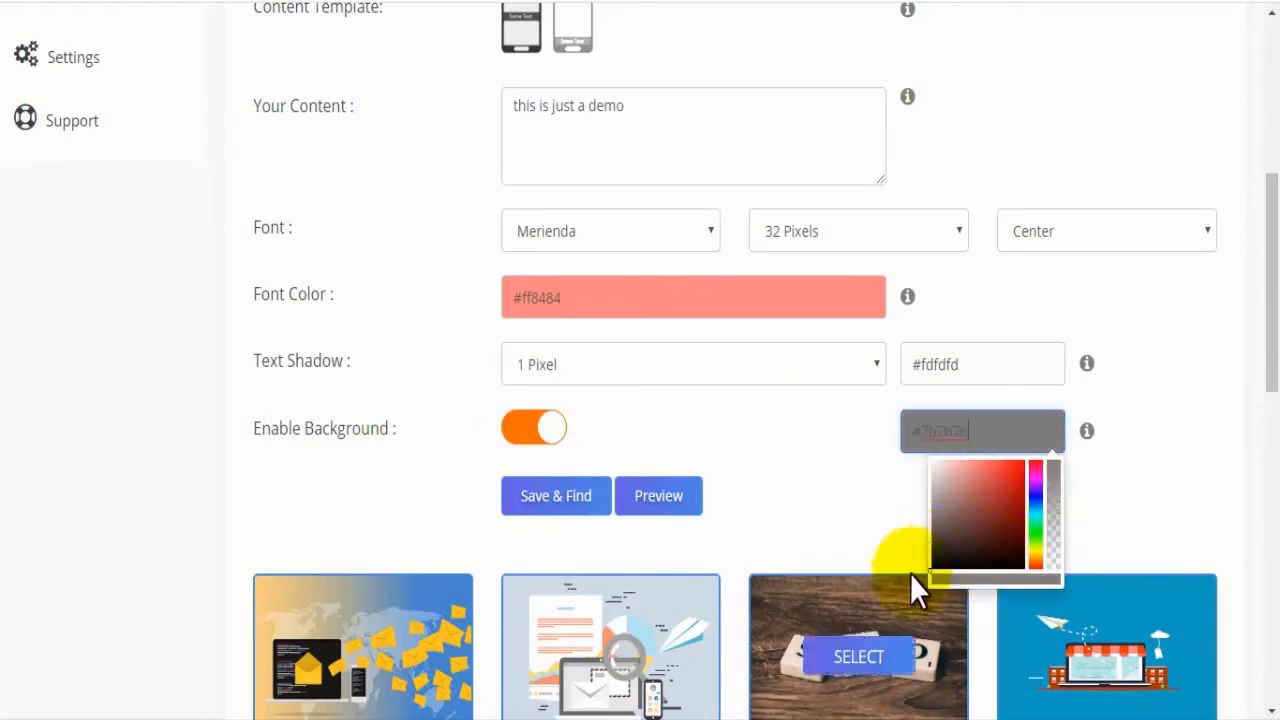
click(849, 530)
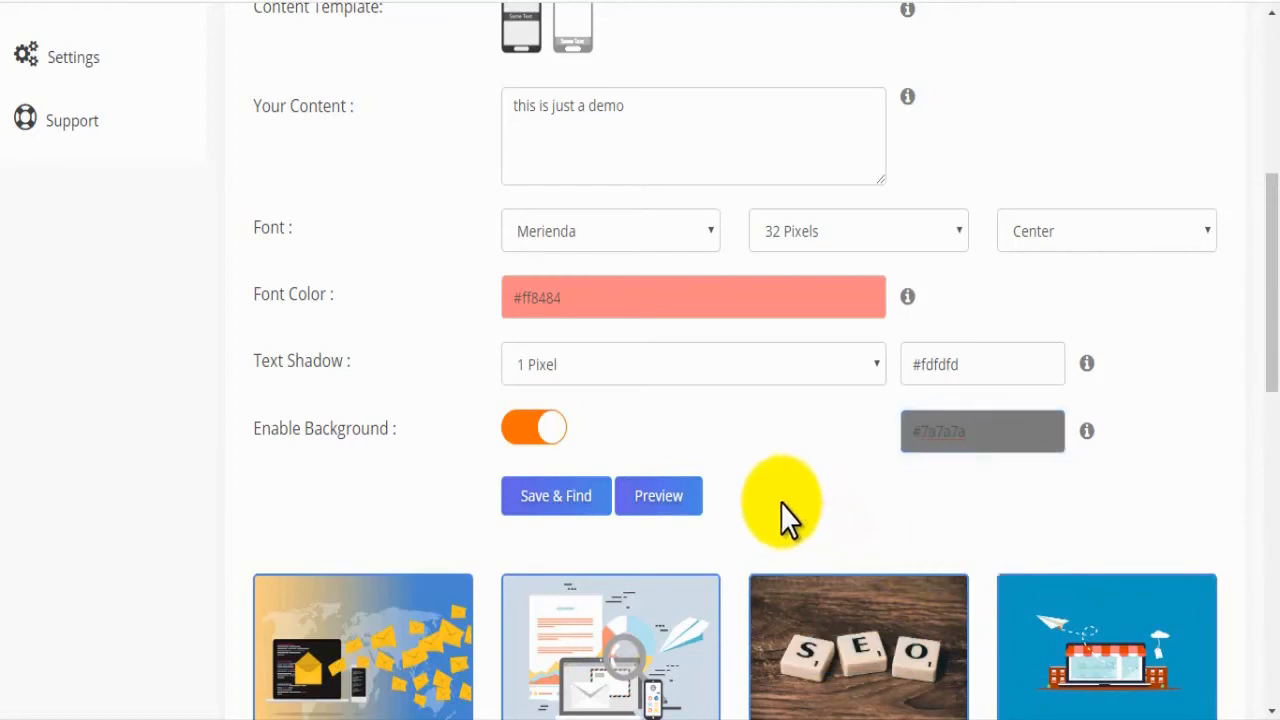
Step: Select one of the found online marketing images and choose the Twitter, LinkedIn, Tumblr and Imgur accounts for posting
drag(1268, 306, 1274, 458)
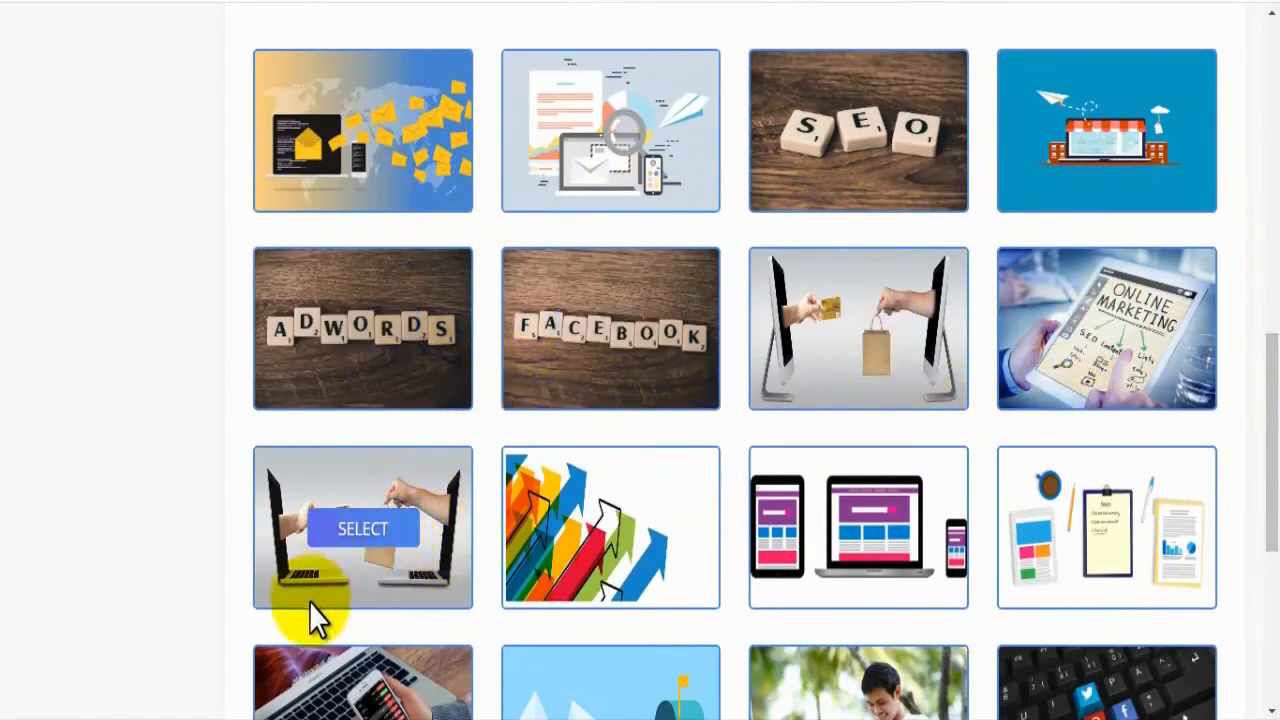
click(428, 528)
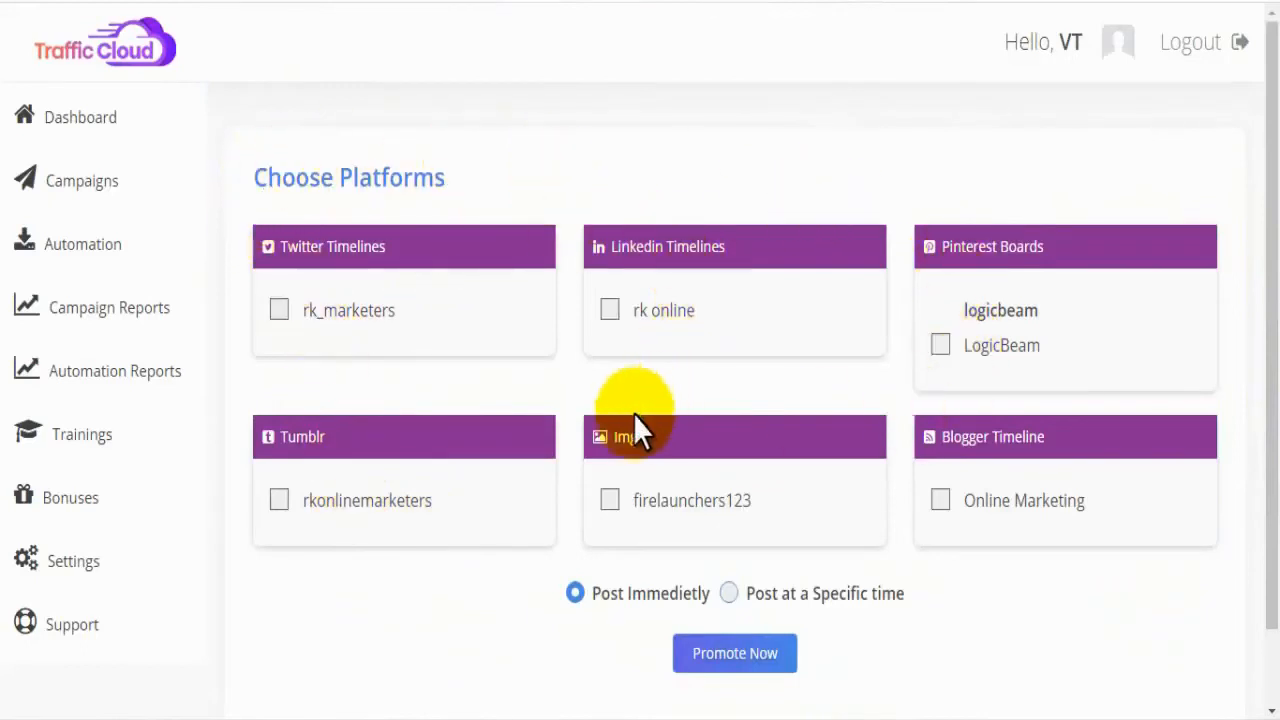
click(278, 311)
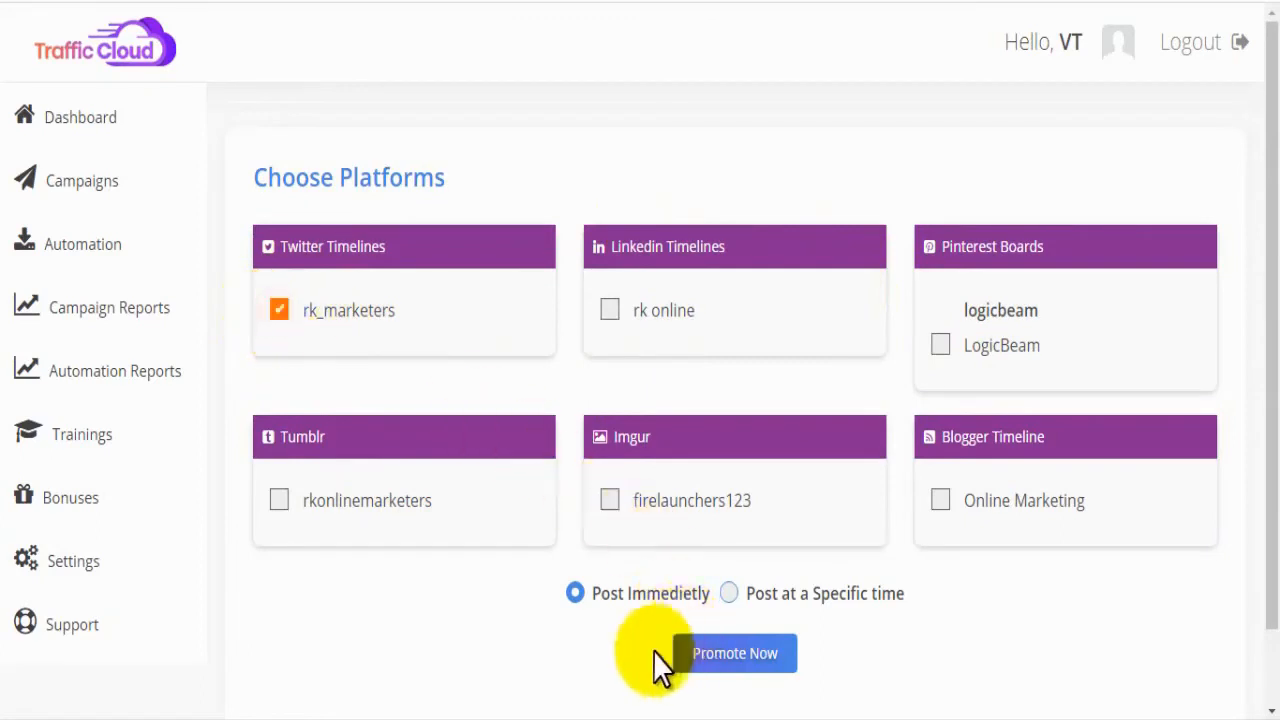
click(611, 312)
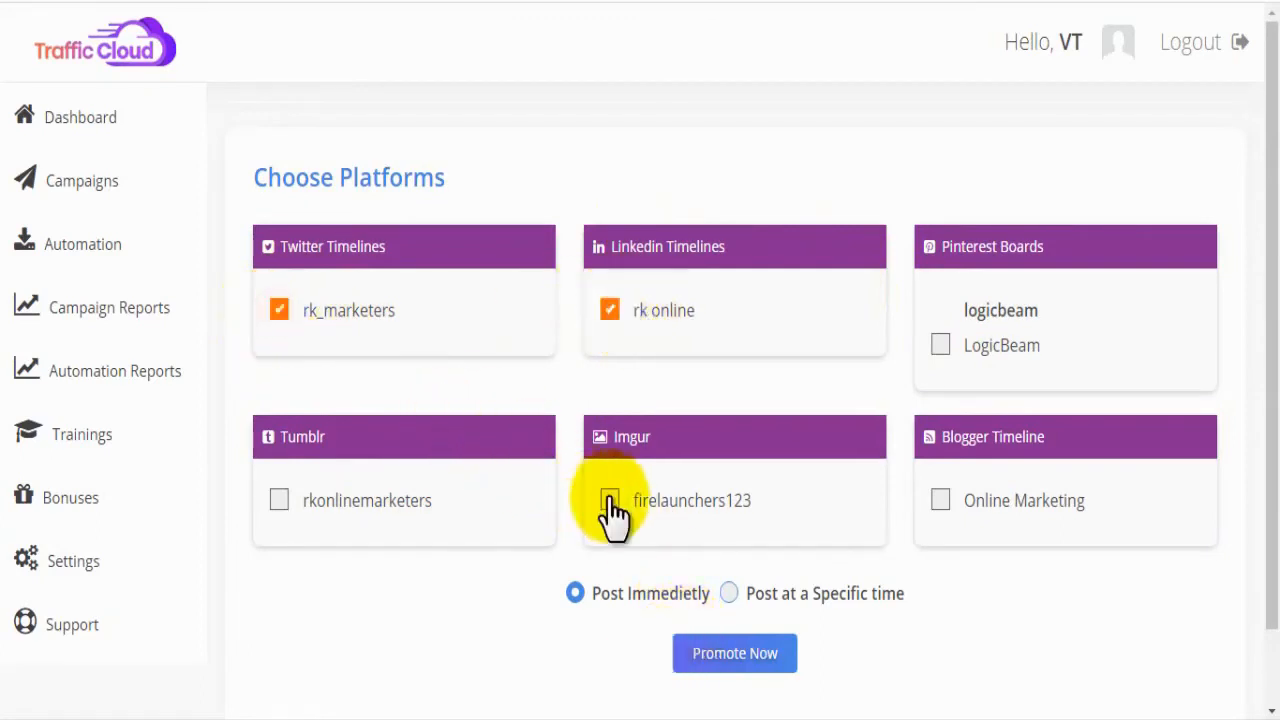
click(279, 502)
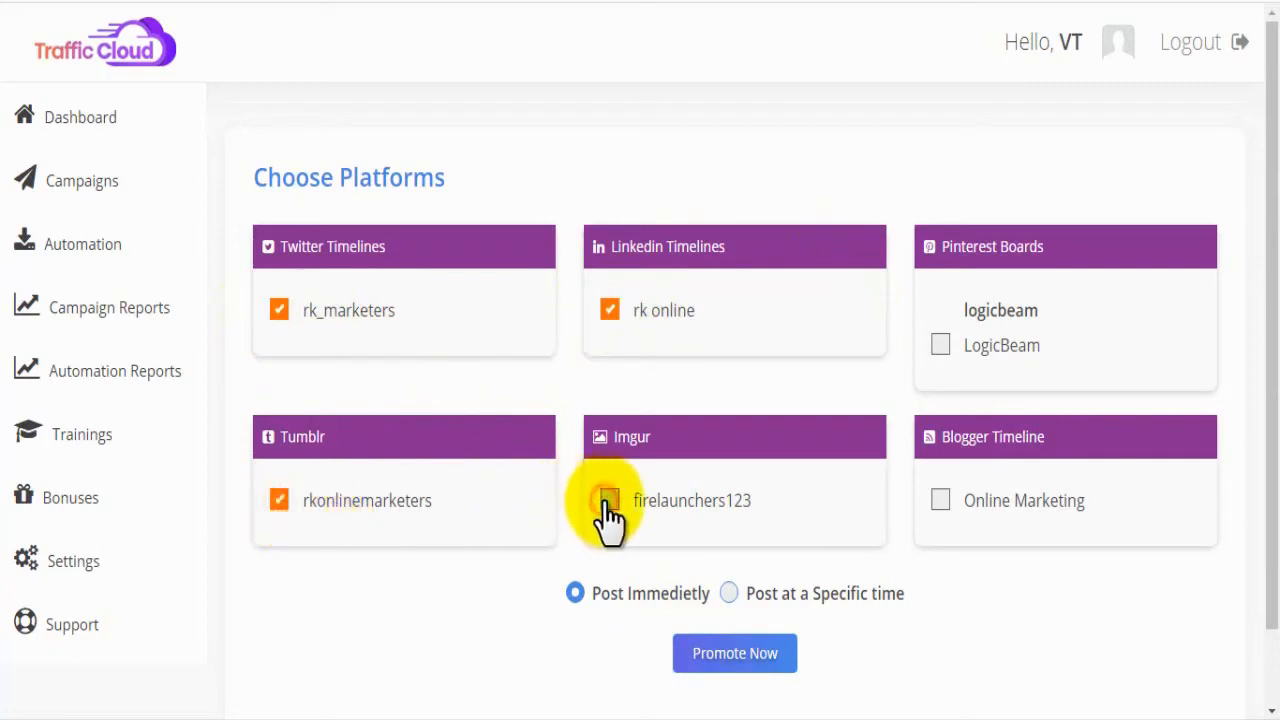
Step: Switch the campaign to post at a specific time and open the calendar for the schedule date
click(730, 594)
click(754, 655)
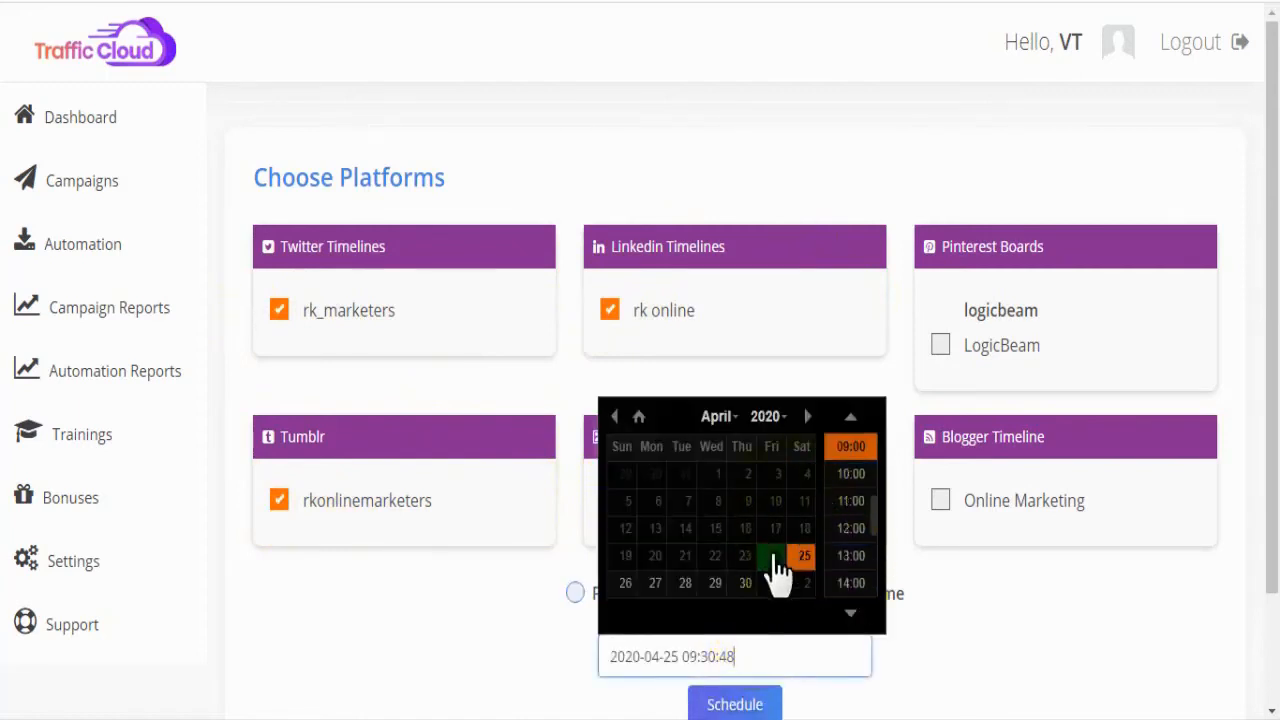
click(782, 652)
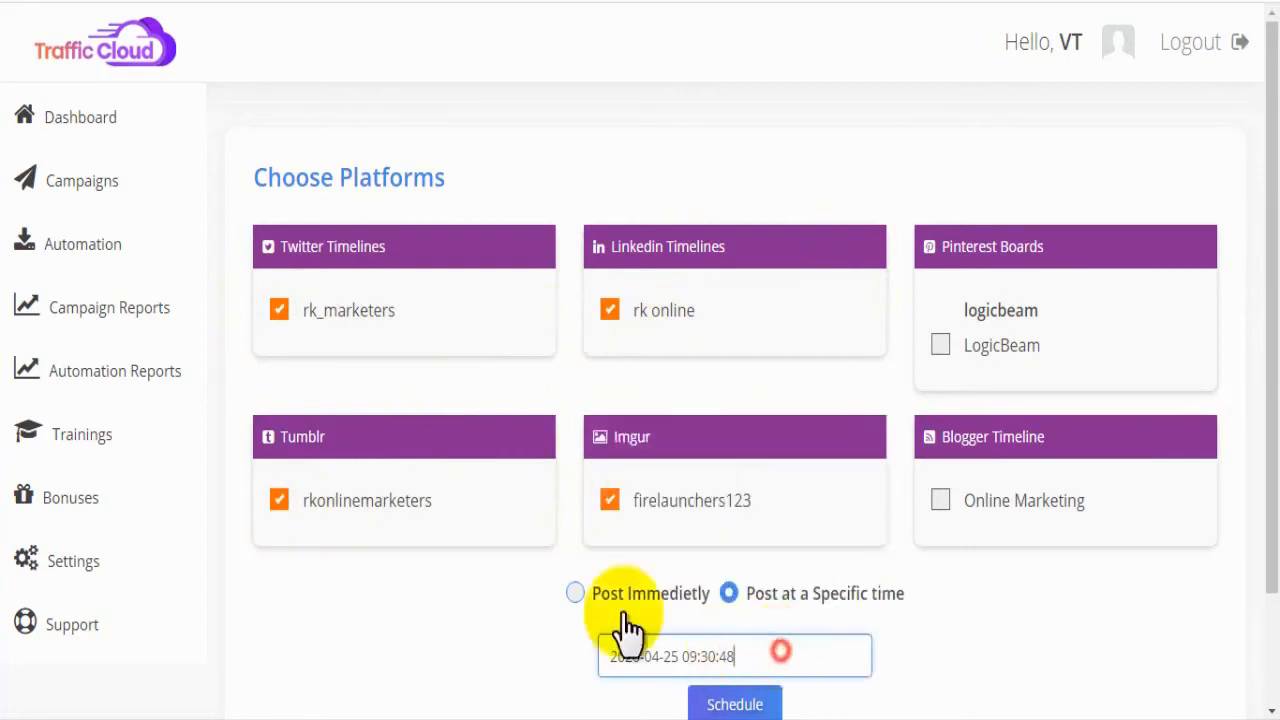
Step: Switch the image campaign to immediate posting and promote it to the chosen accounts
click(576, 593)
click(737, 652)
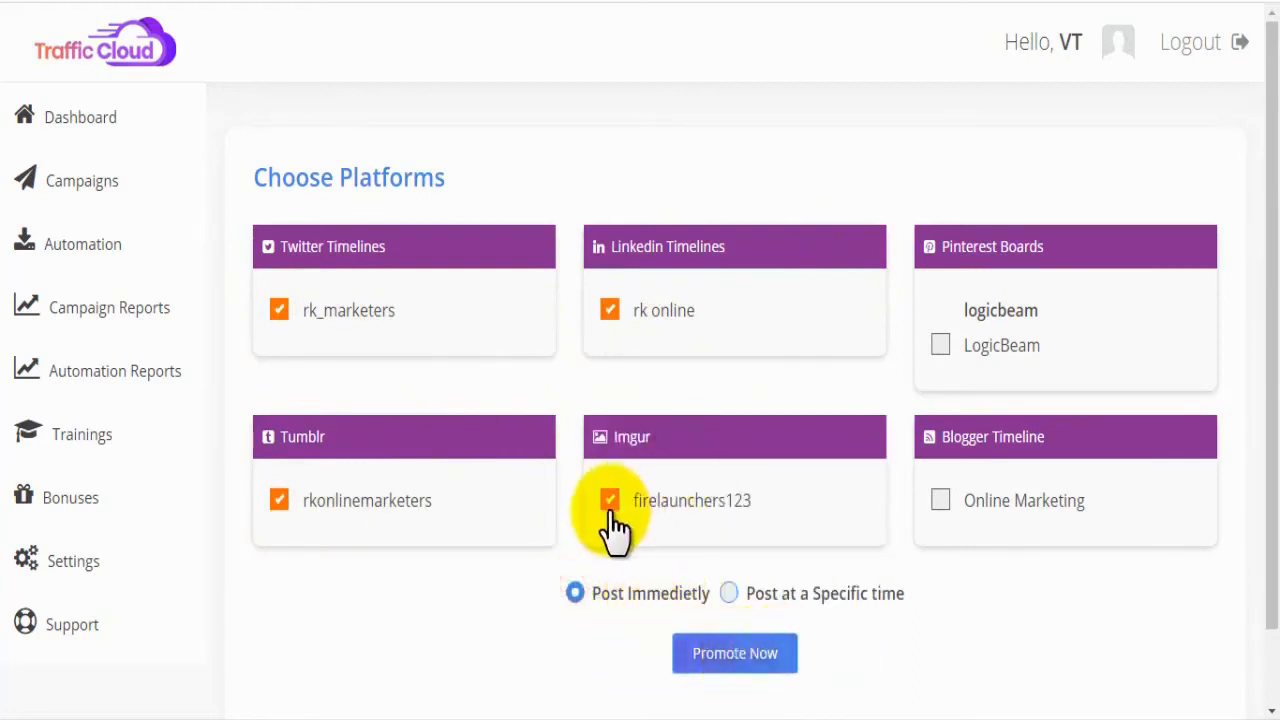
scroll(610, 511, down, 1)
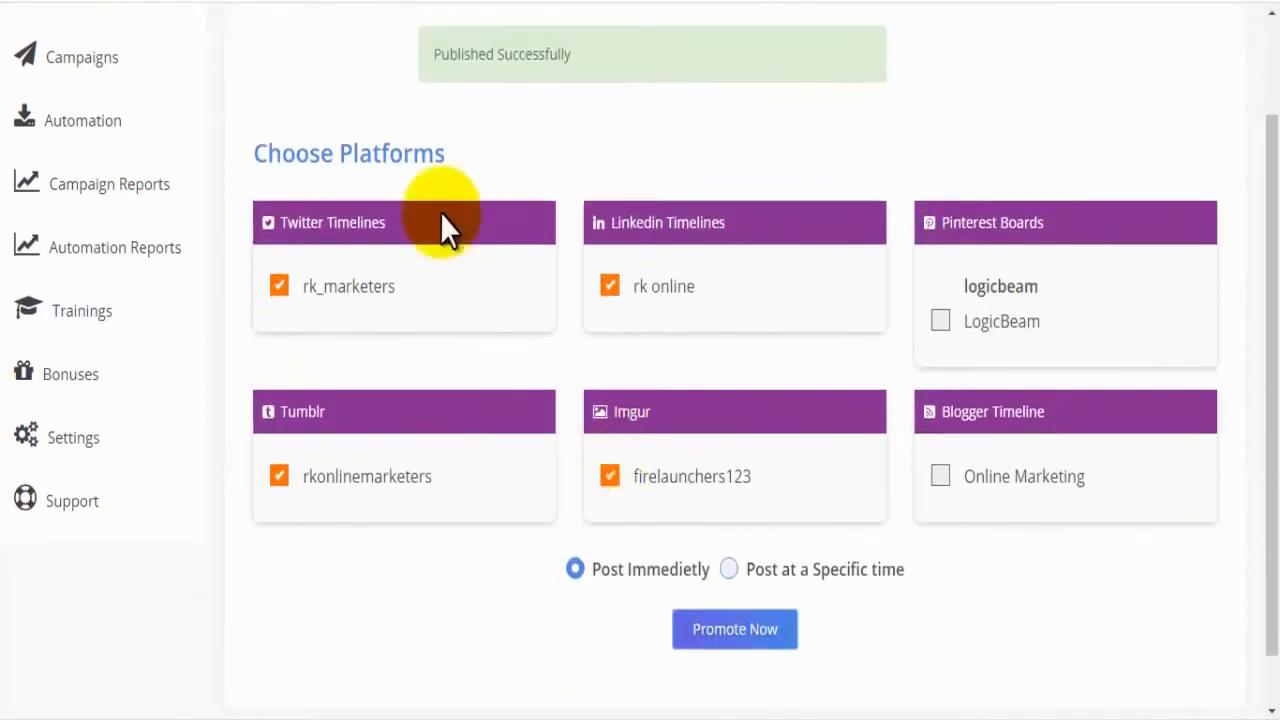
drag(592, 45, 423, 54)
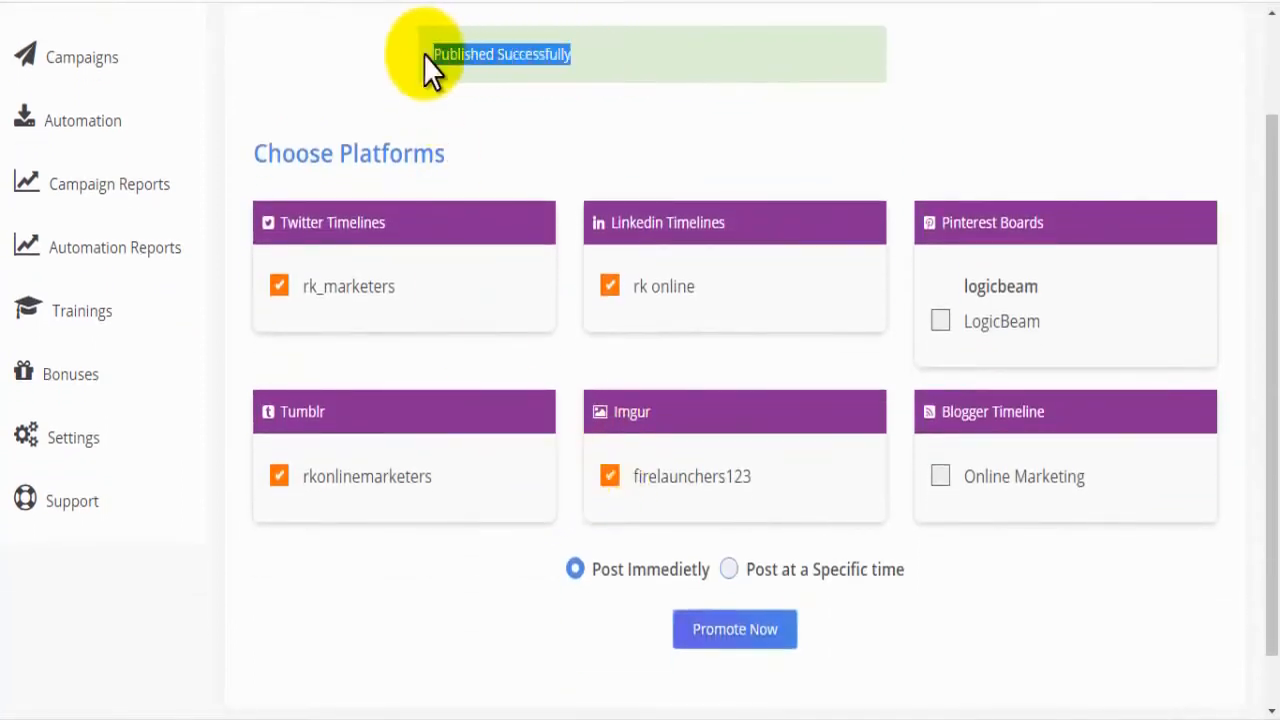
click(423, 54)
drag(569, 57, 431, 58)
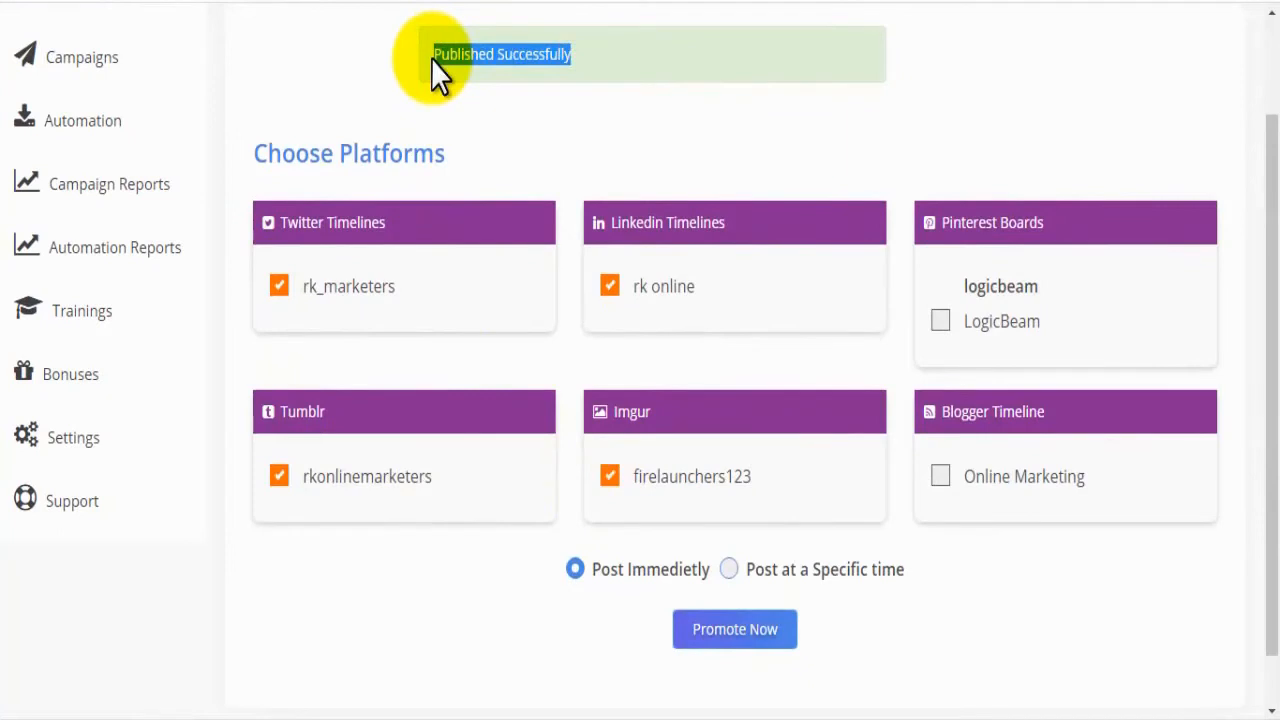
click(431, 58)
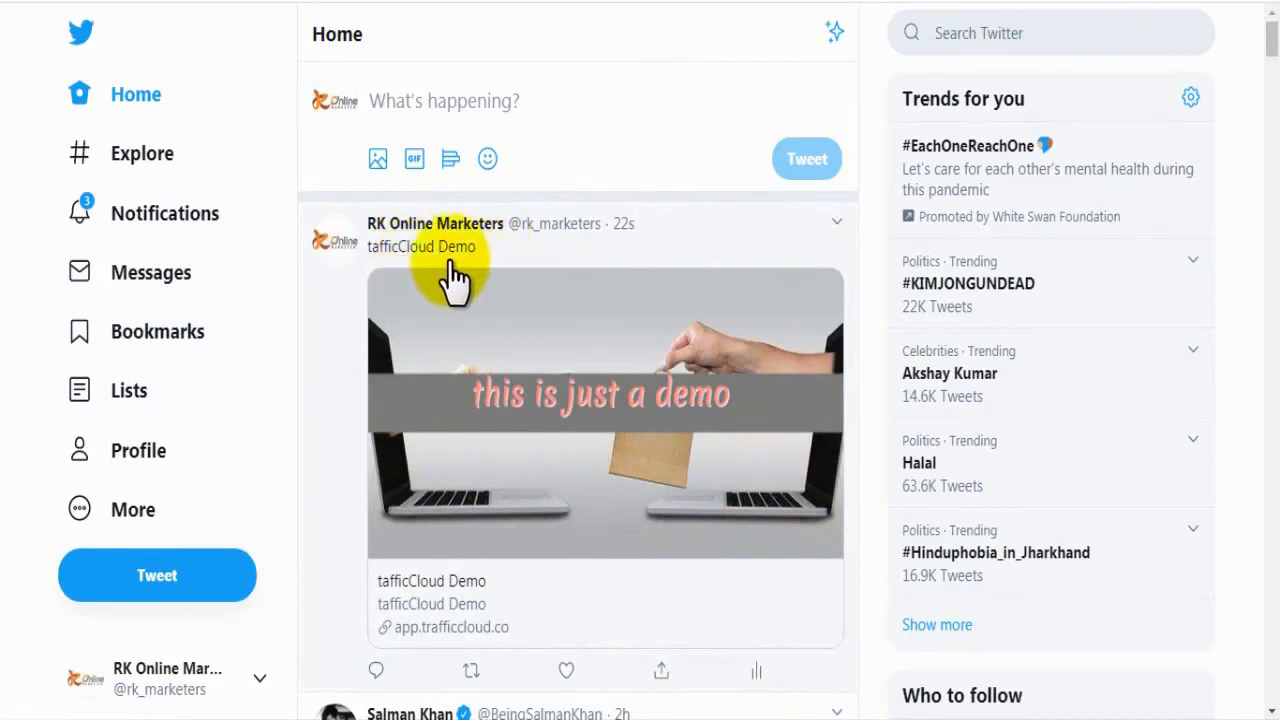
Step: Follow the published Twitter post's link, and check the shared demo post and its link under Posts & Activity on LinkedIn
click(520, 488)
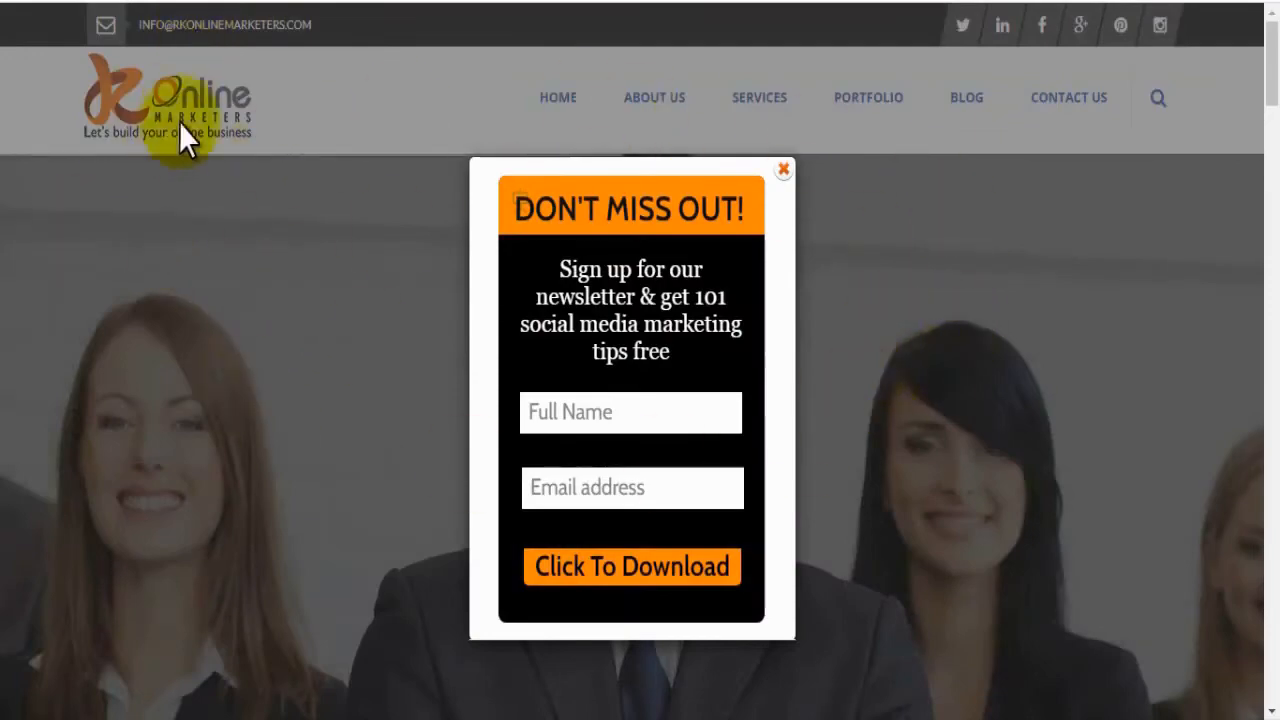
click(1002, 25)
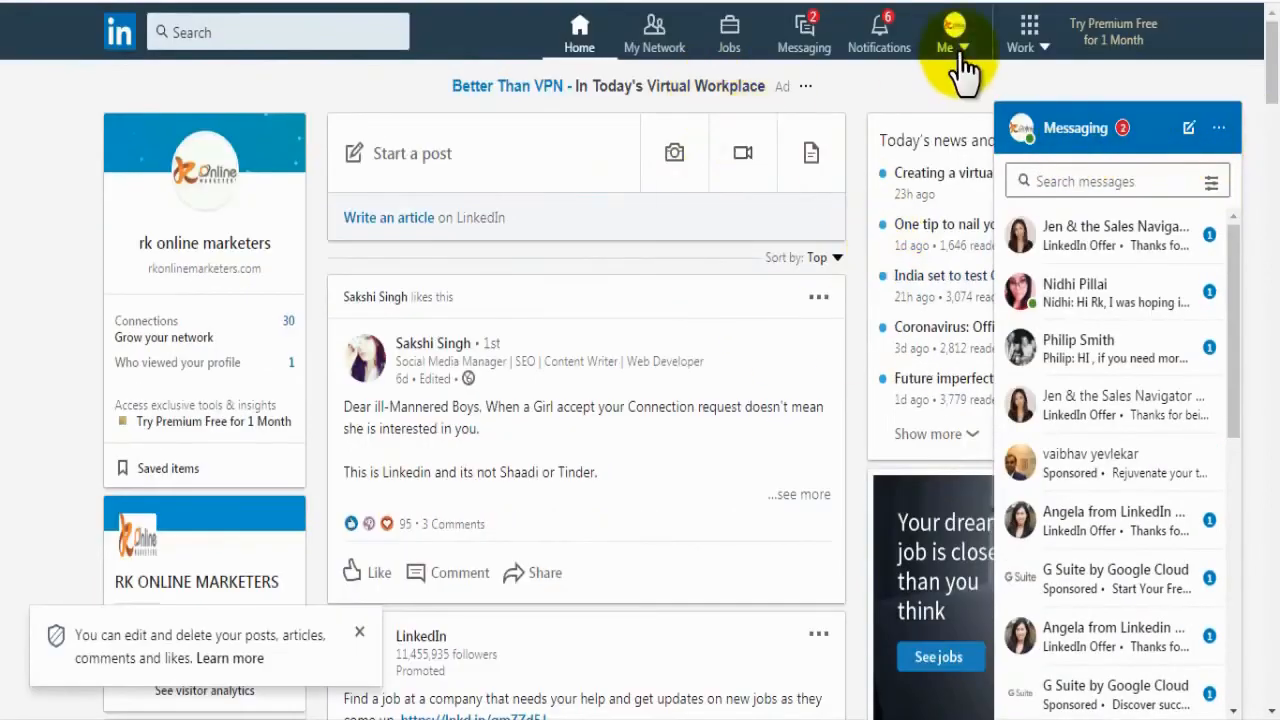
click(958, 52)
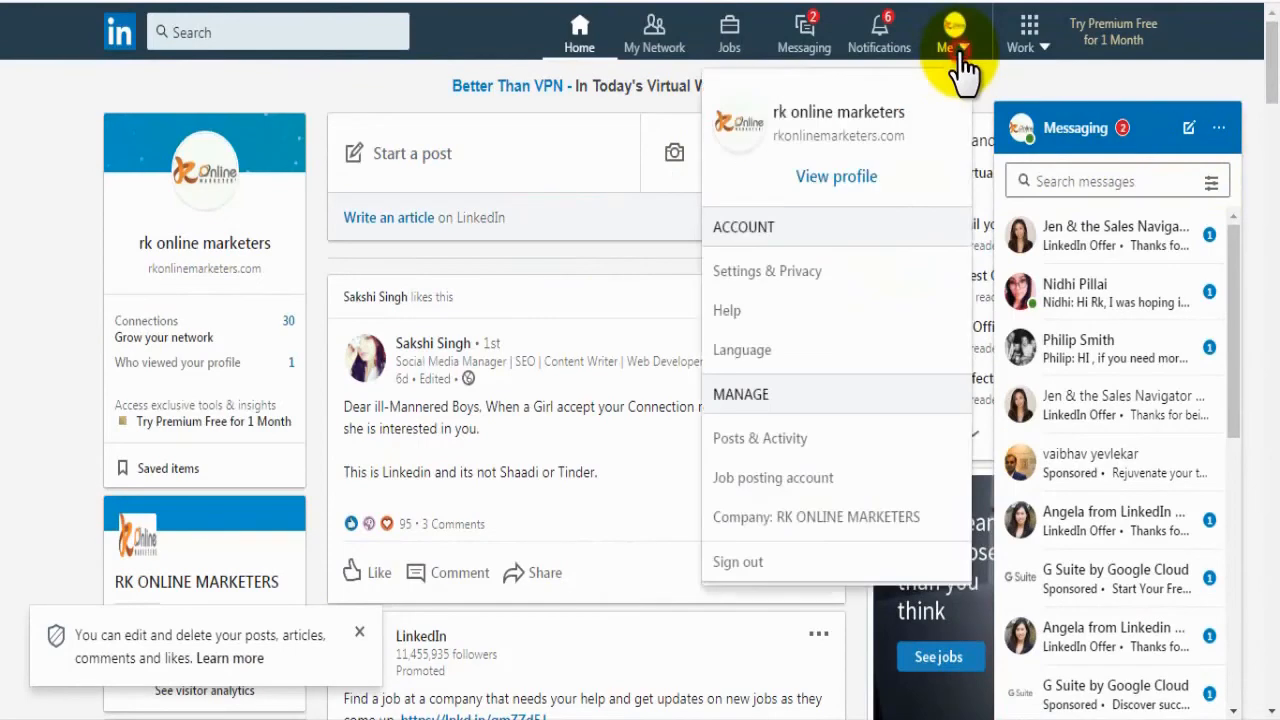
click(770, 440)
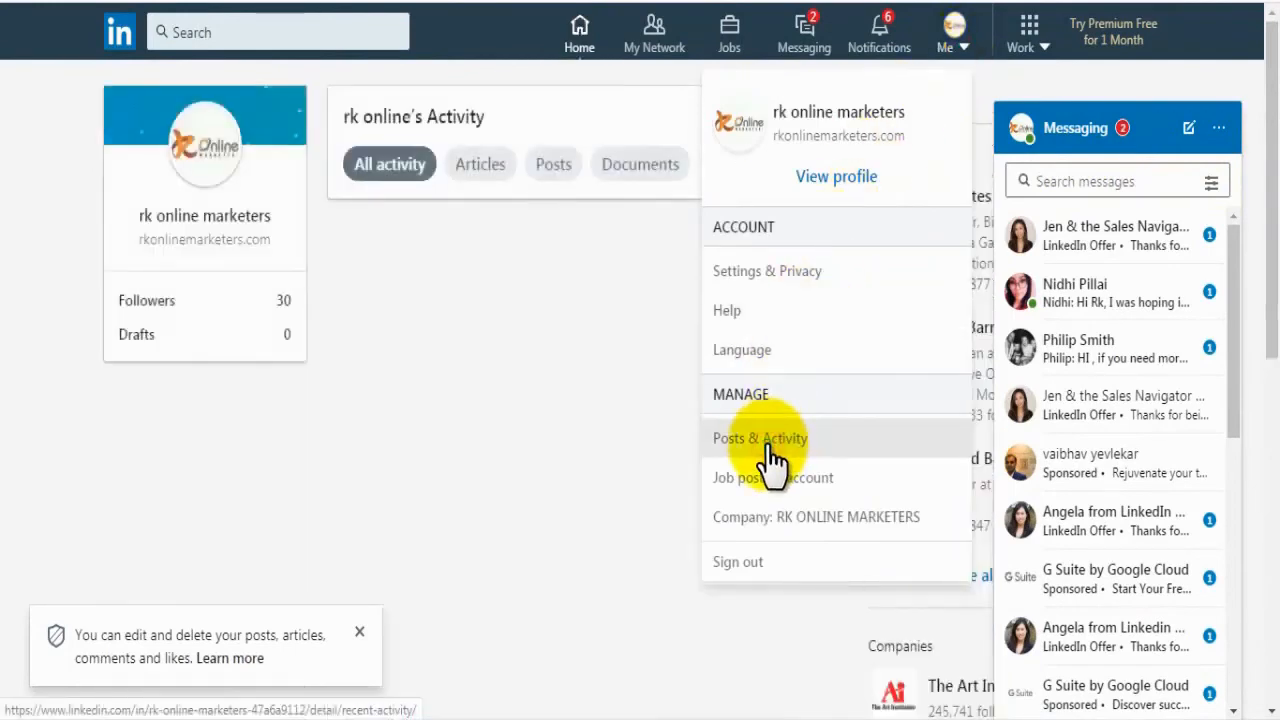
click(3, 440)
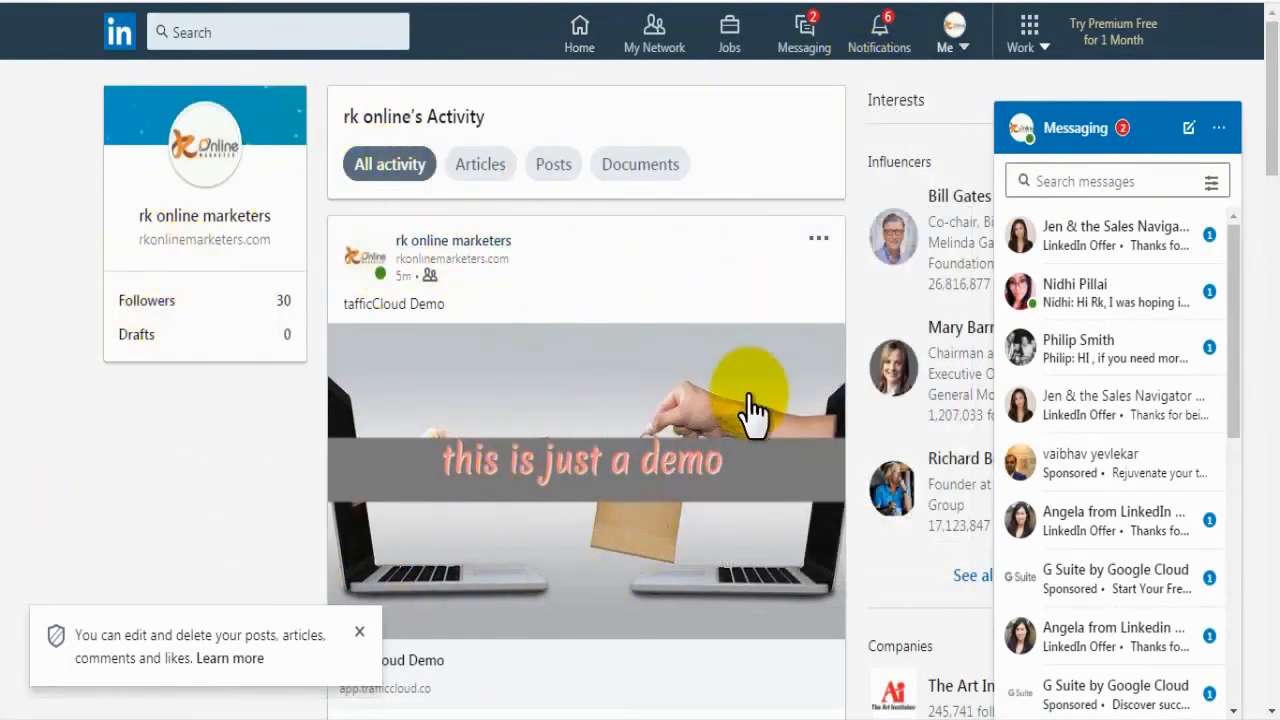
click(360, 637)
click(389, 668)
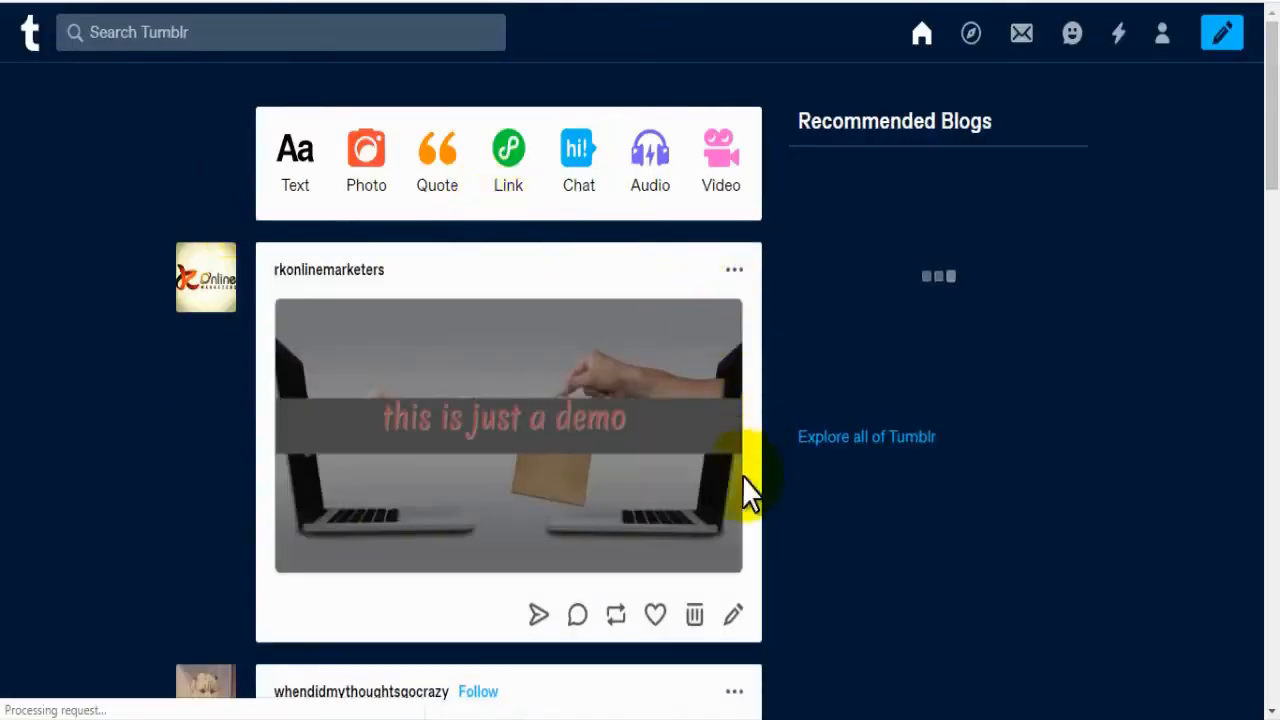
Step: Check the published demo post on Tumblr and follow the link on its image
drag(417, 277, 273, 275)
click(209, 317)
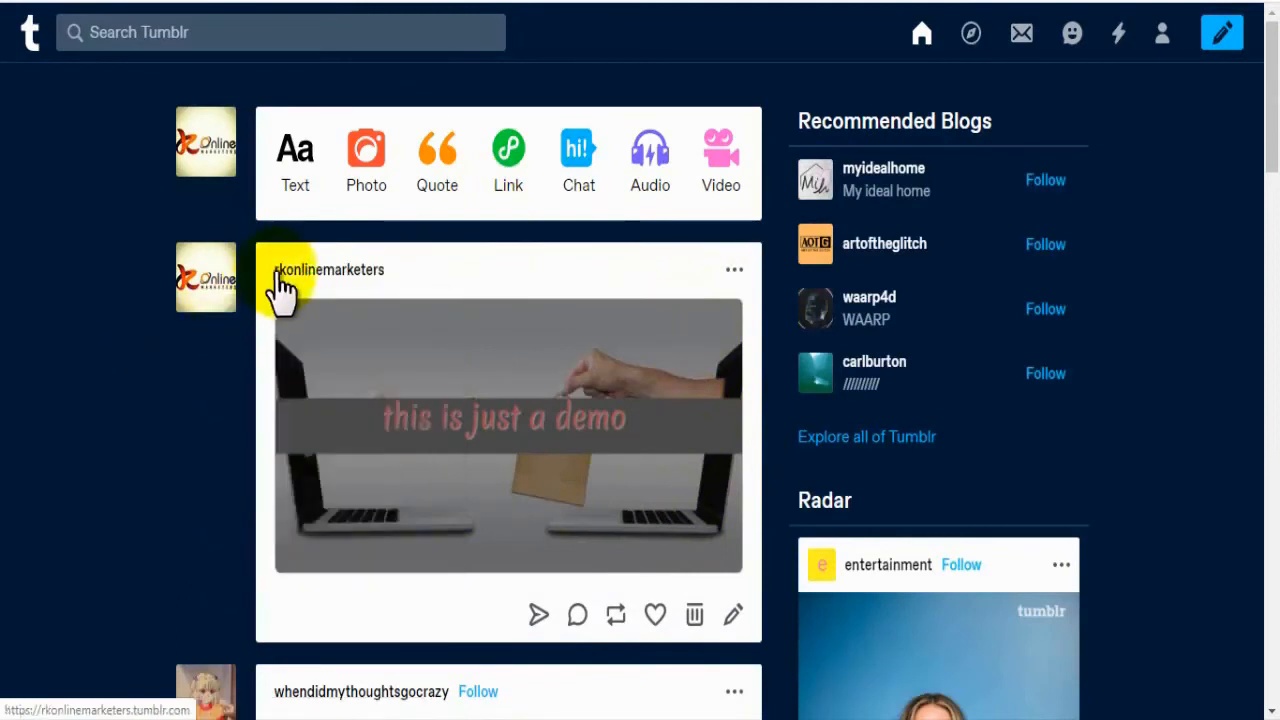
mouse_move(312, 284)
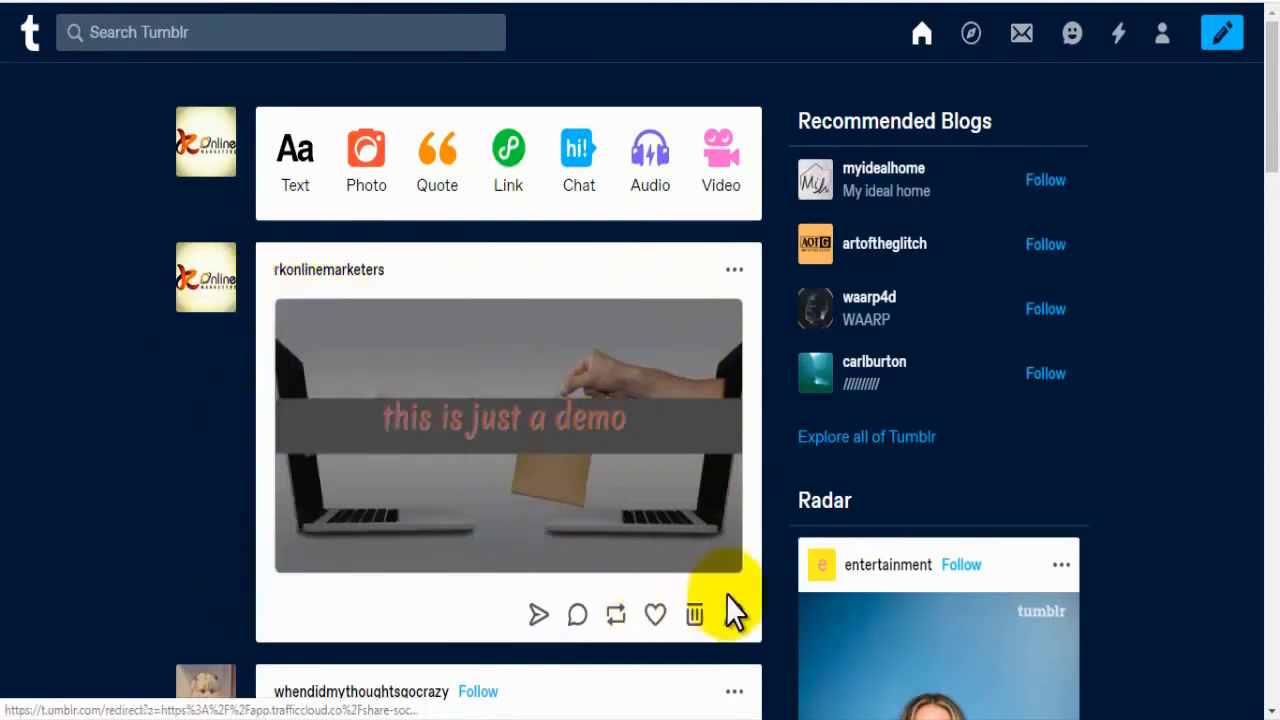
click(588, 465)
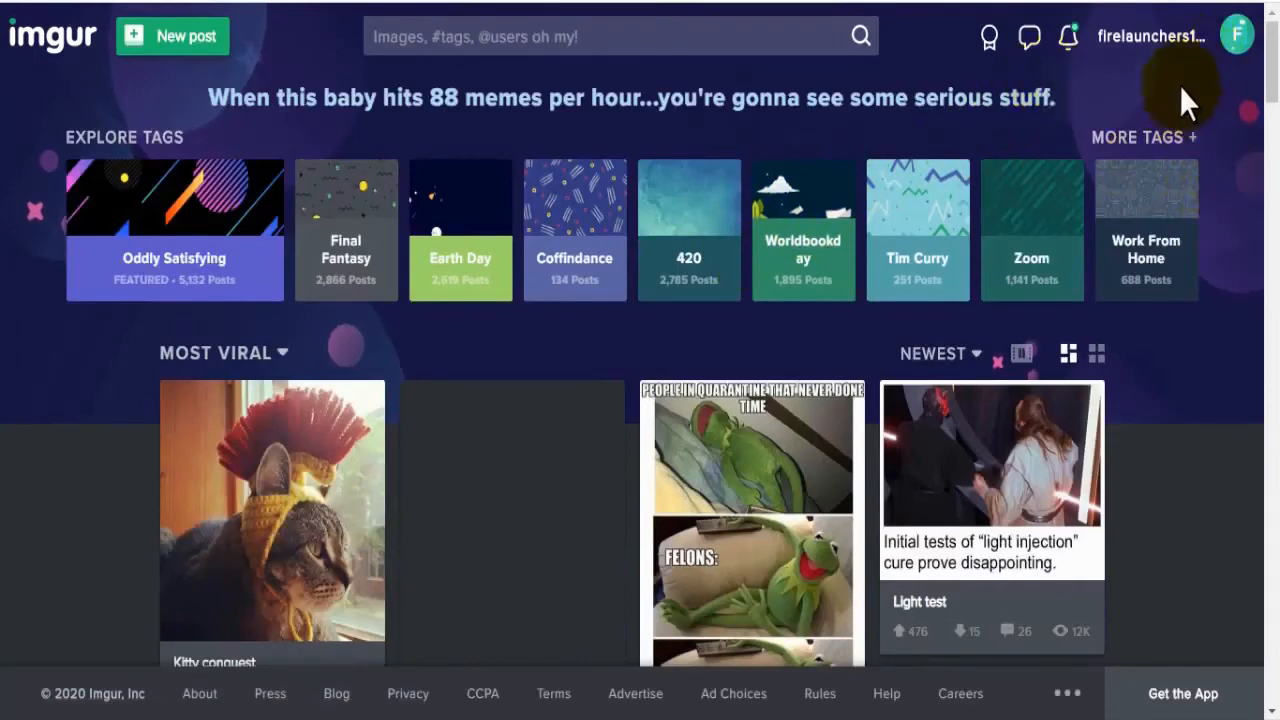
Step: Open the tafficCloud Demo post among the Imgur account's posts and show its image options
click(1230, 38)
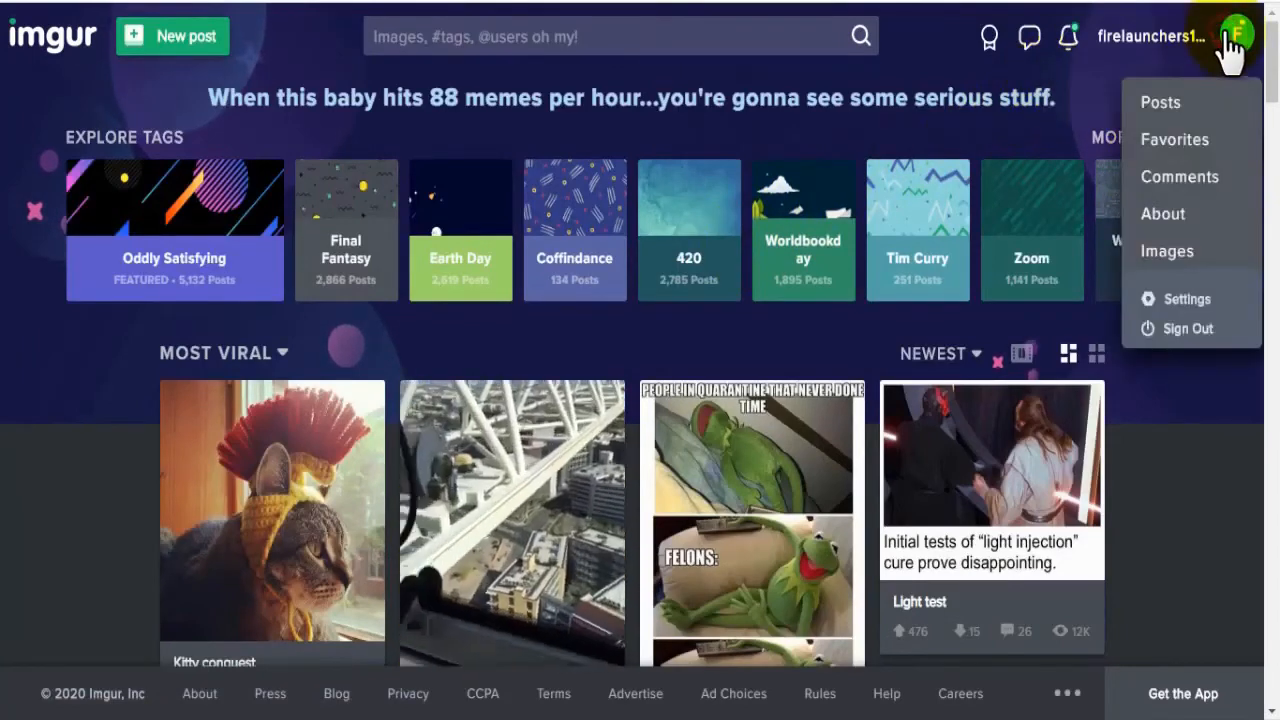
click(1162, 103)
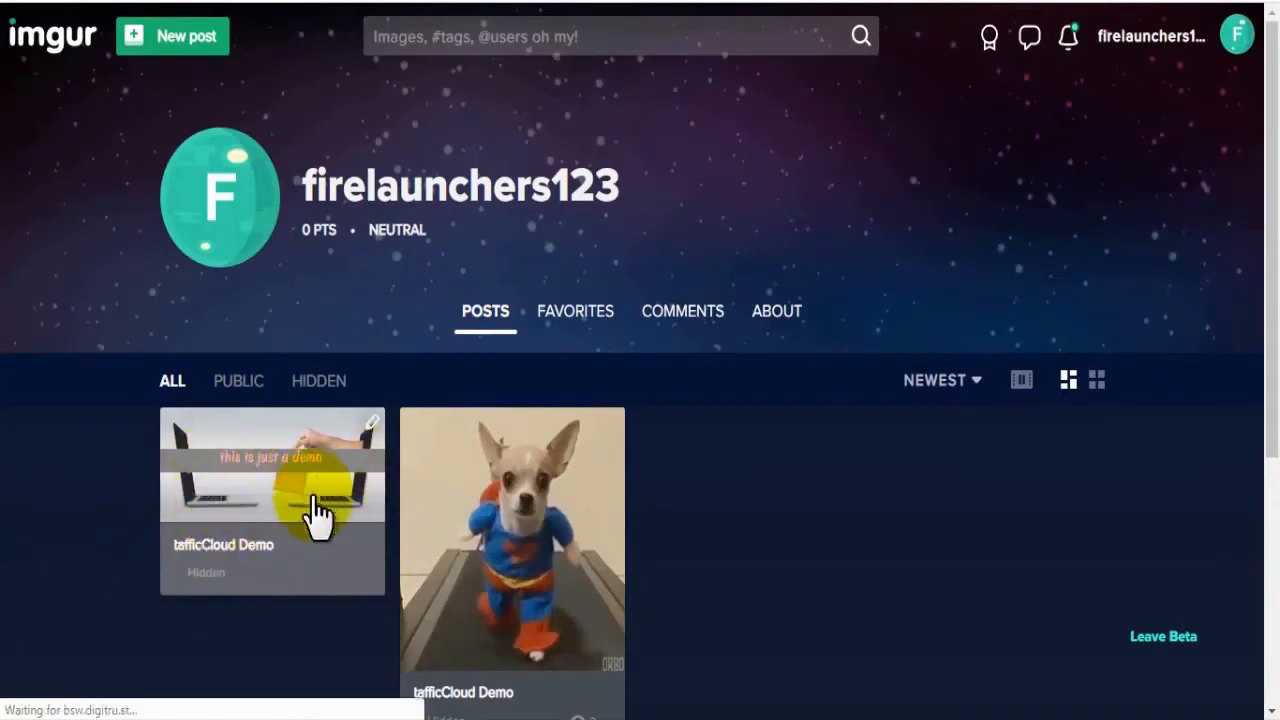
click(238, 495)
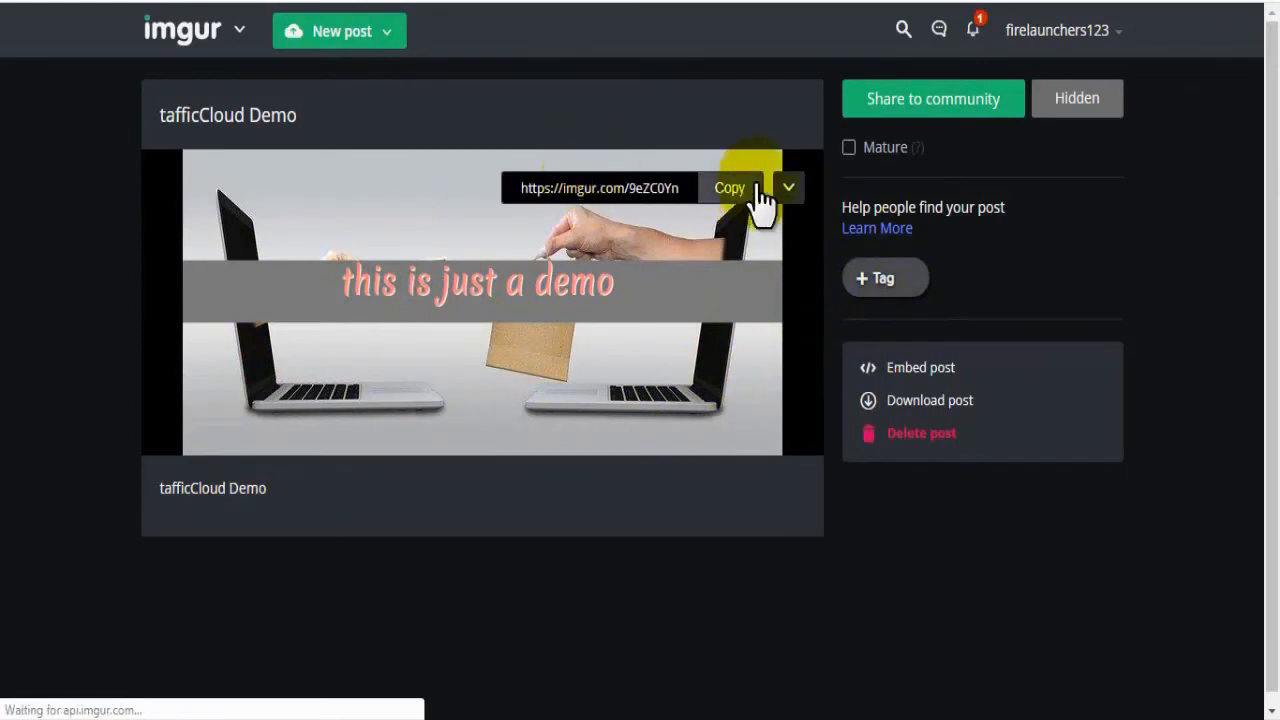
click(789, 190)
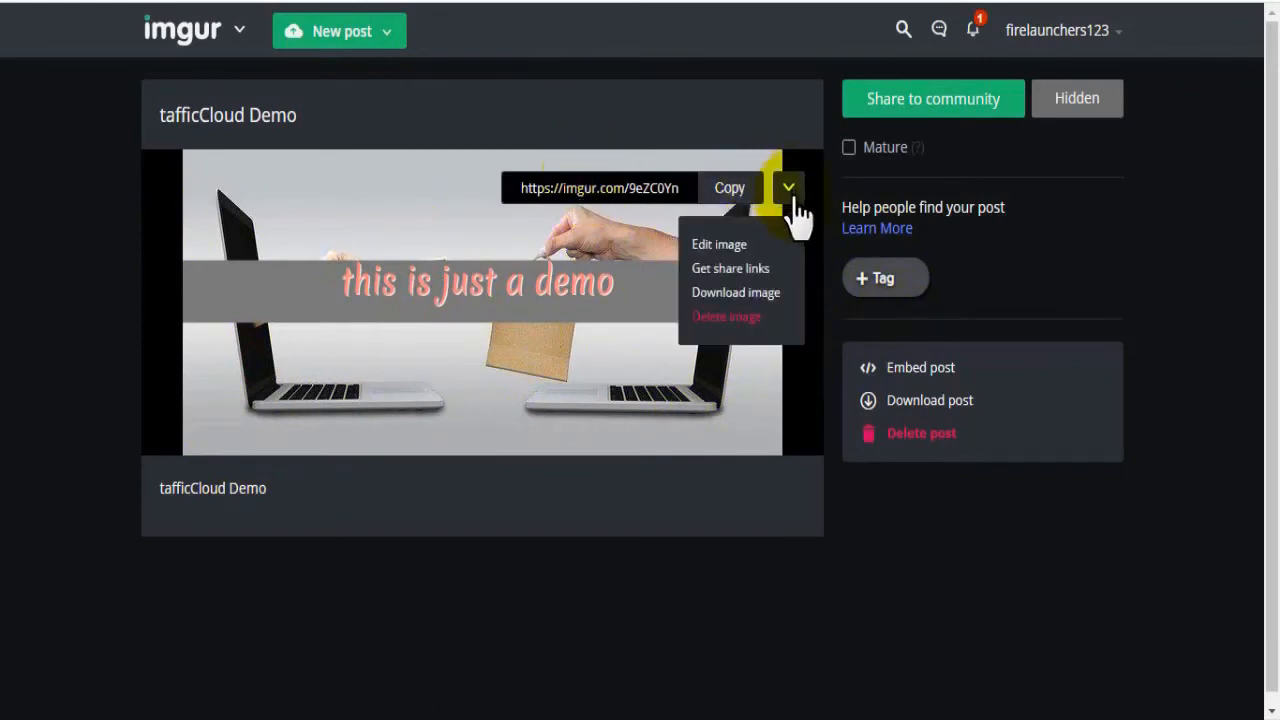
click(776, 296)
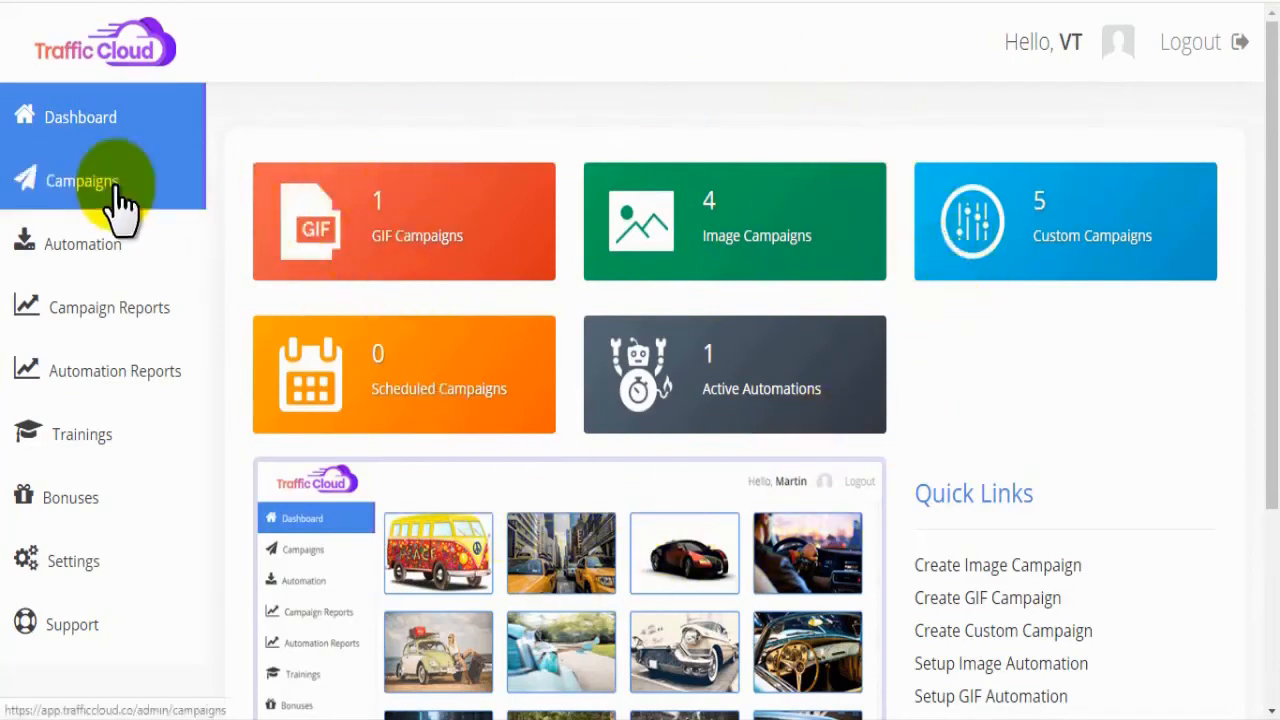
Step: Start a new custom campaign in TrafficCloud and name it "tafficCloud Demo"
click(88, 197)
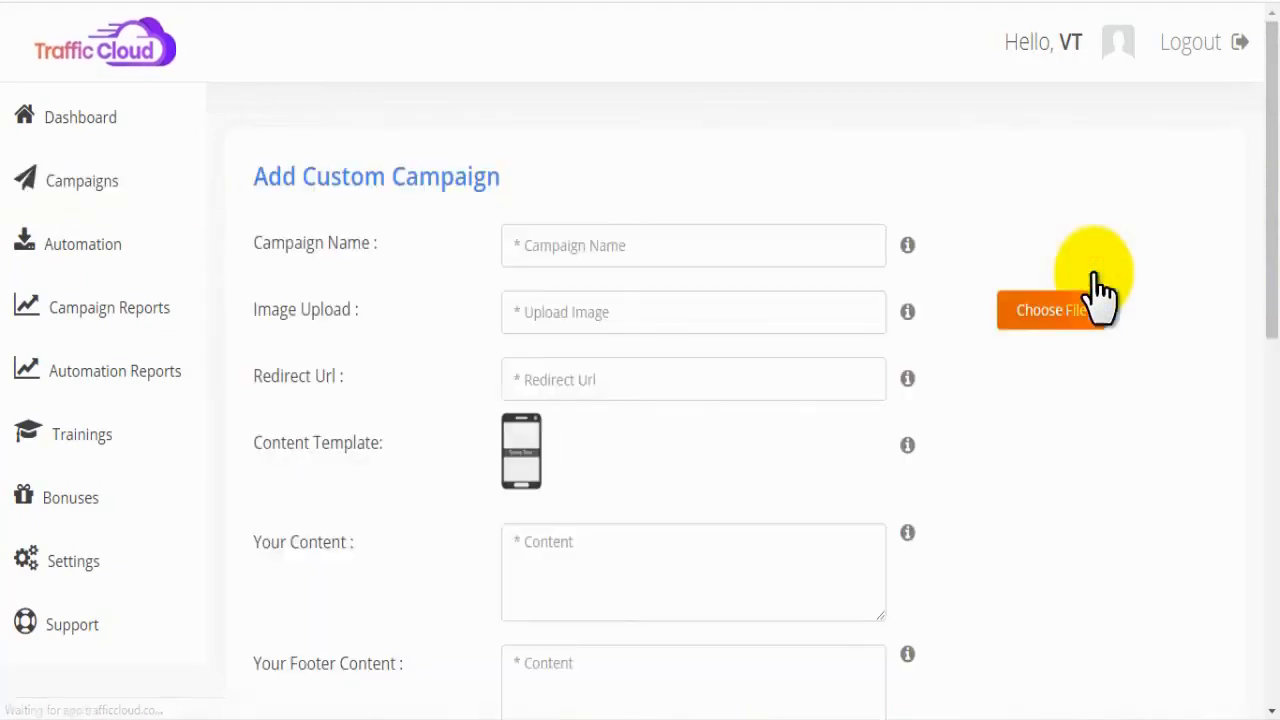
click(606, 243)
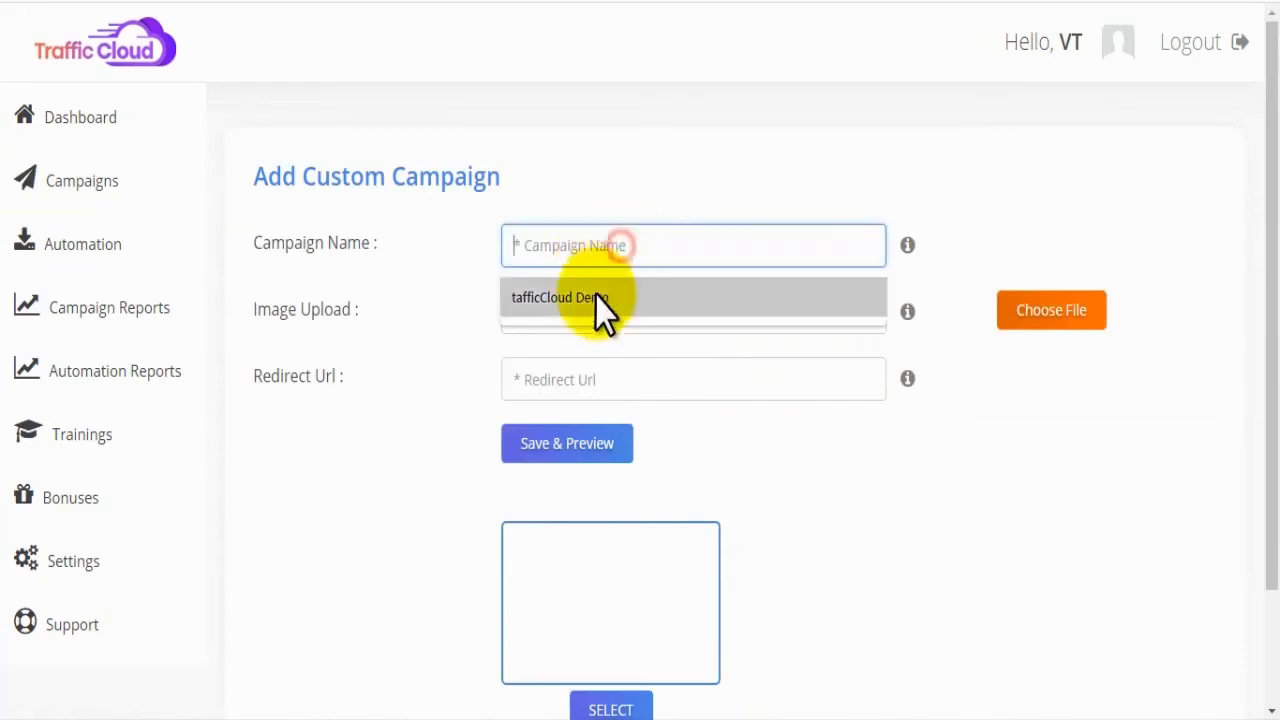
click(599, 298)
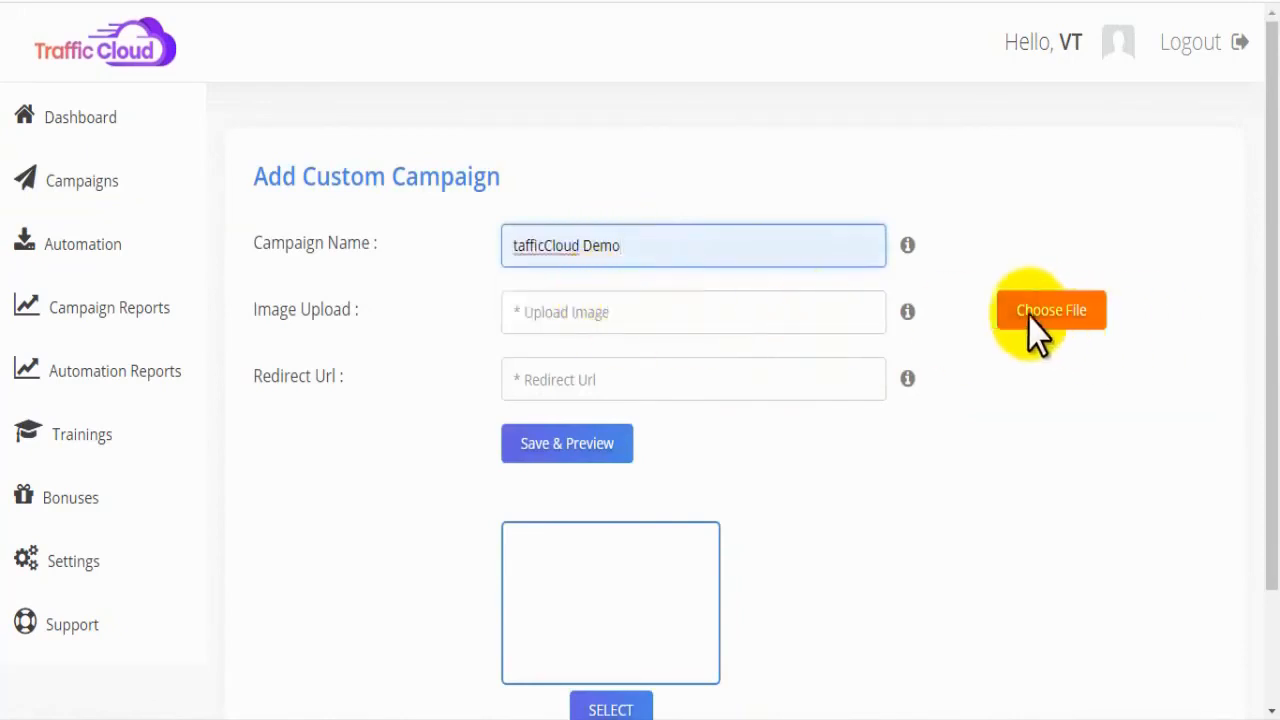
Step: Upload the online-marketing JPEG from the desktop as the custom campaign's image
click(716, 313)
drag(368, 307, 264, 311)
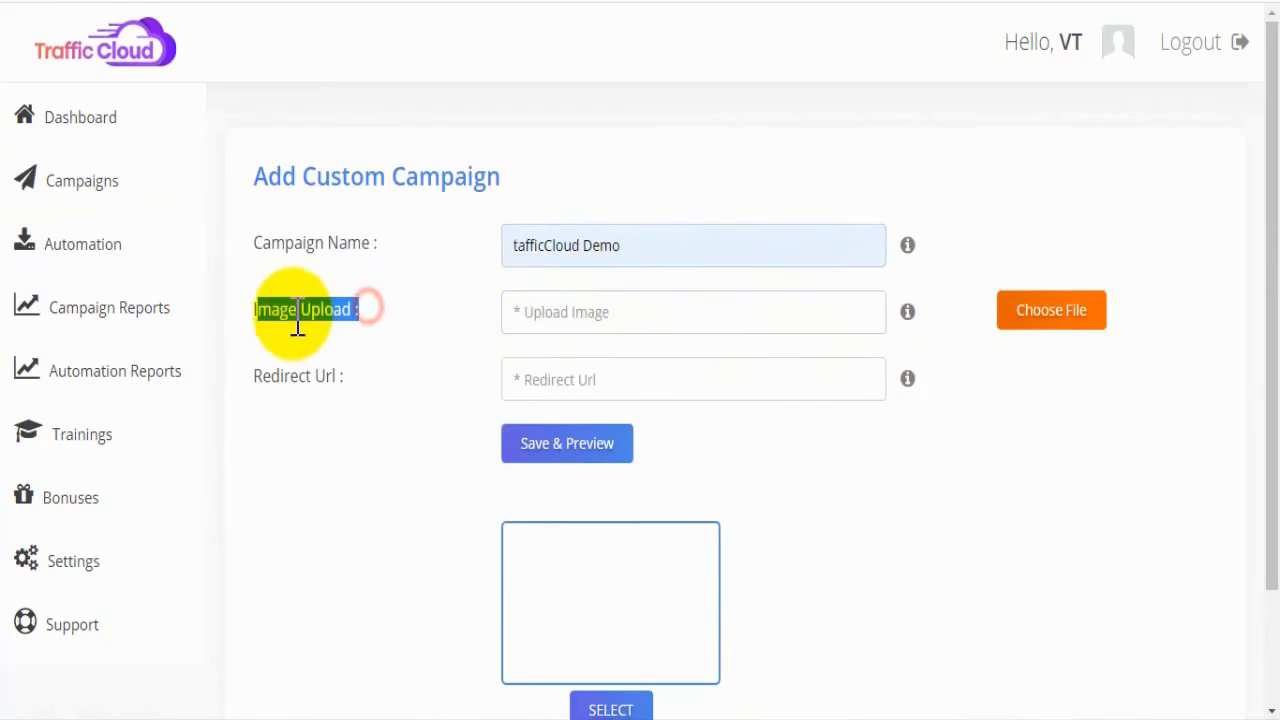
click(291, 315)
click(1045, 312)
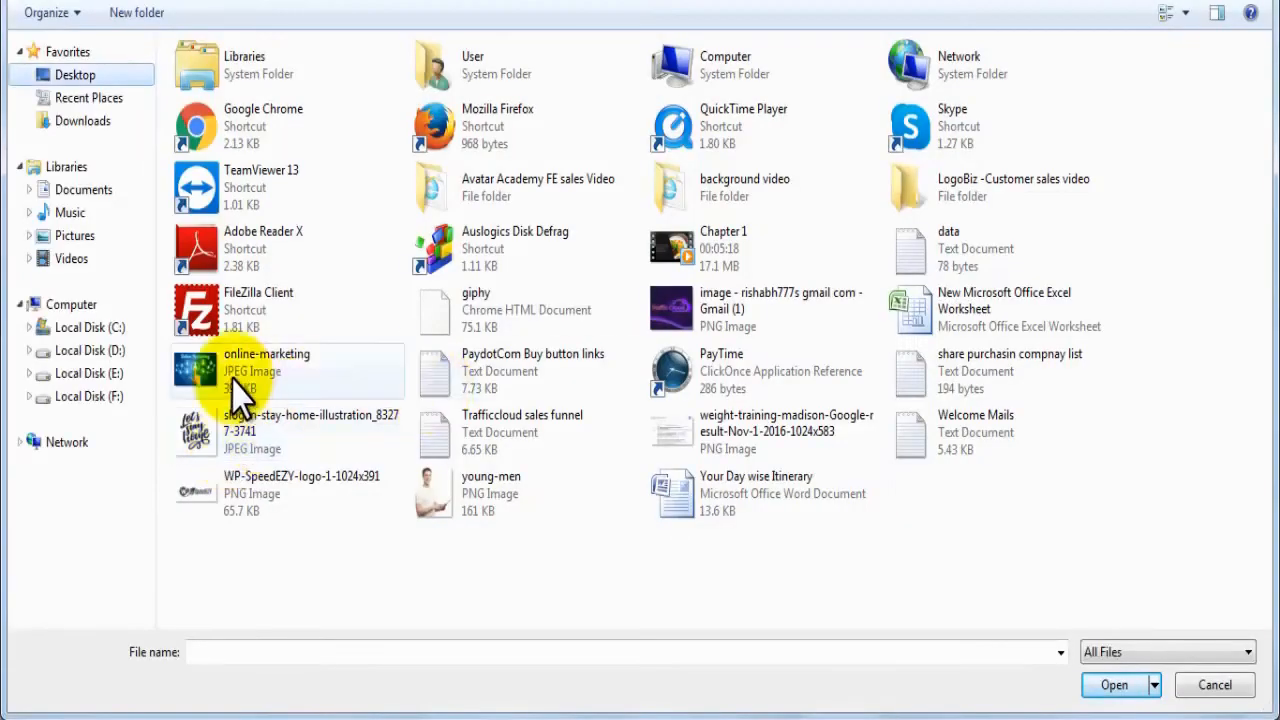
click(238, 385)
click(1114, 685)
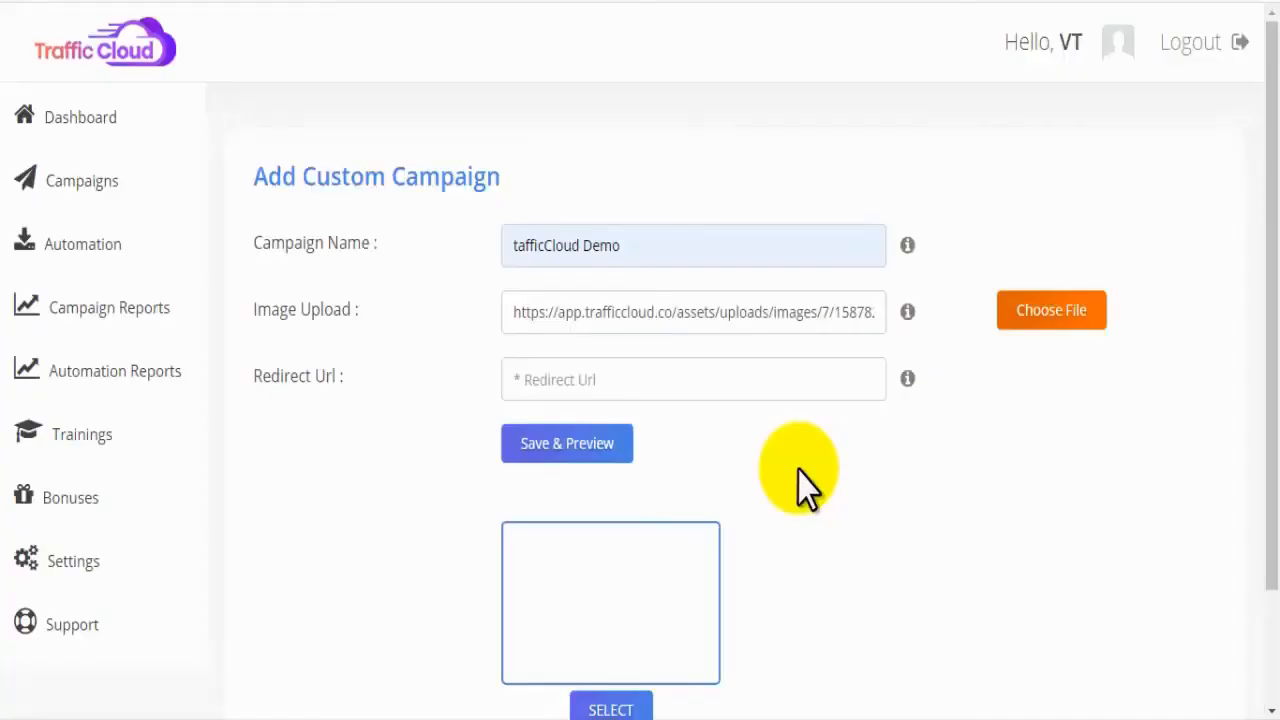
drag(509, 318, 986, 334)
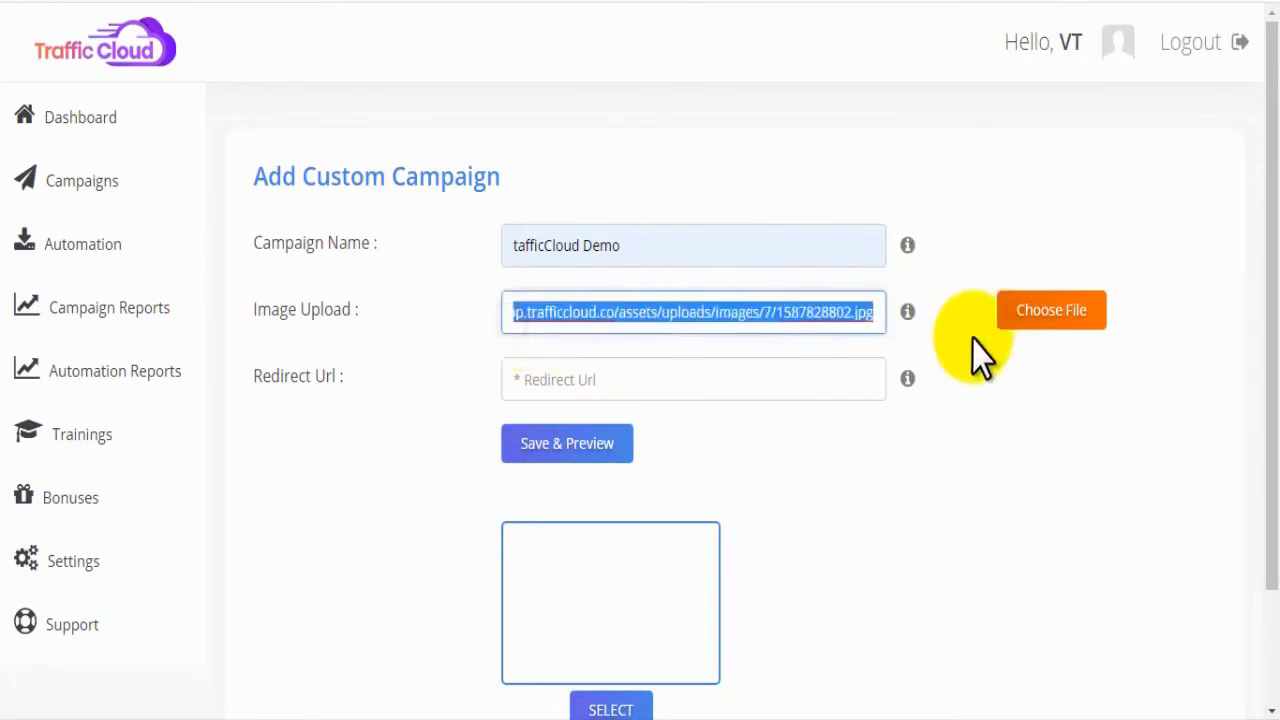
click(970, 431)
click(600, 382)
click(578, 432)
drag(1272, 420, 1272, 500)
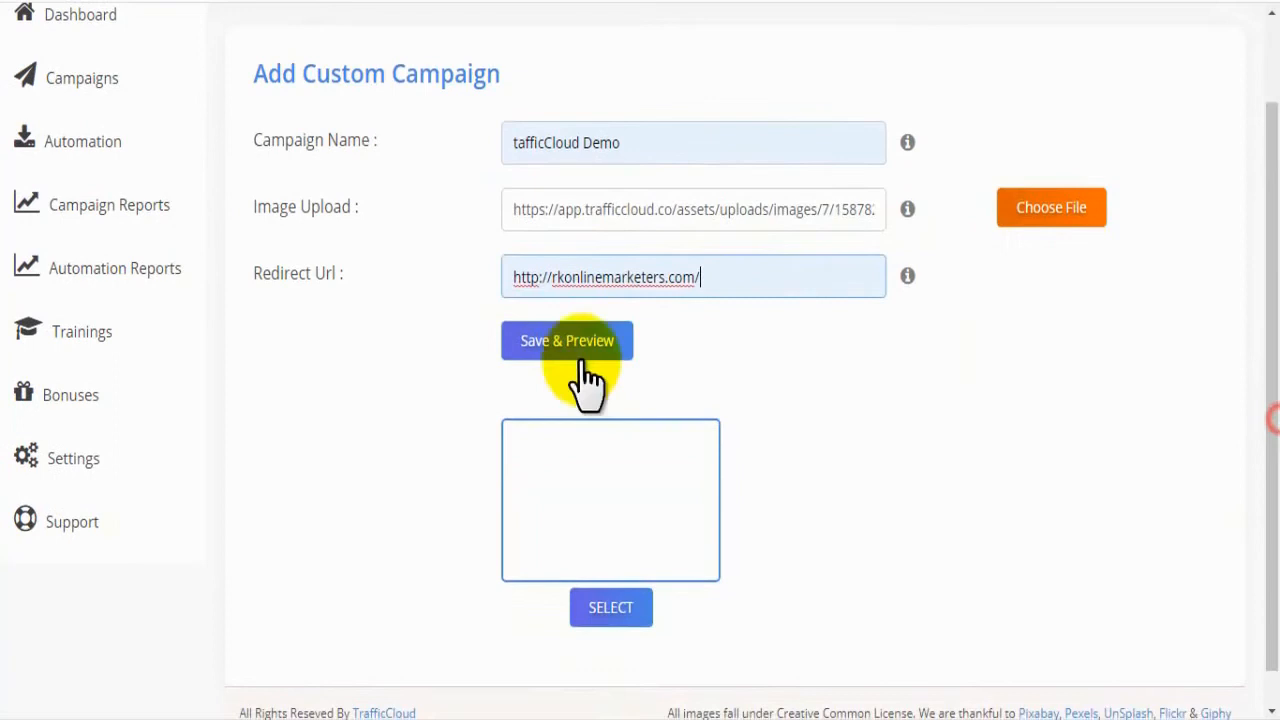
click(530, 338)
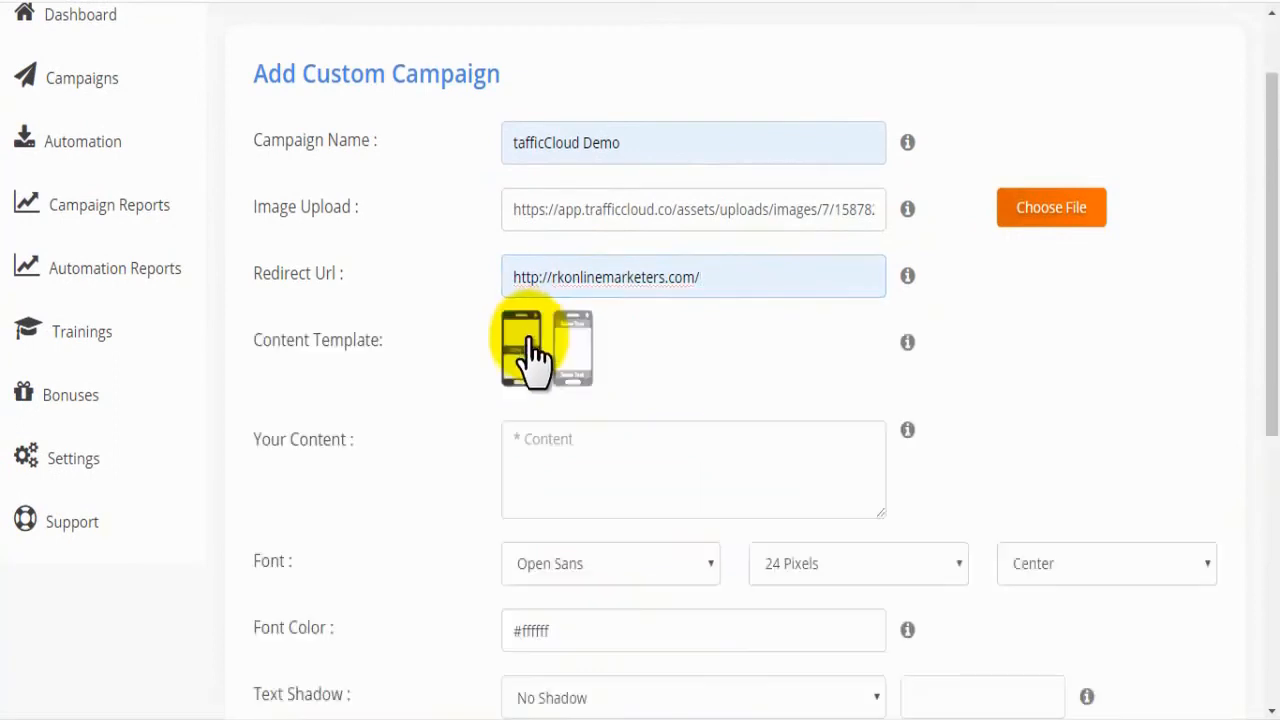
Step: Choose the content template with text above and below, and enter "this is just a demo" as content and footer content
drag(1265, 251, 1265, 280)
click(590, 322)
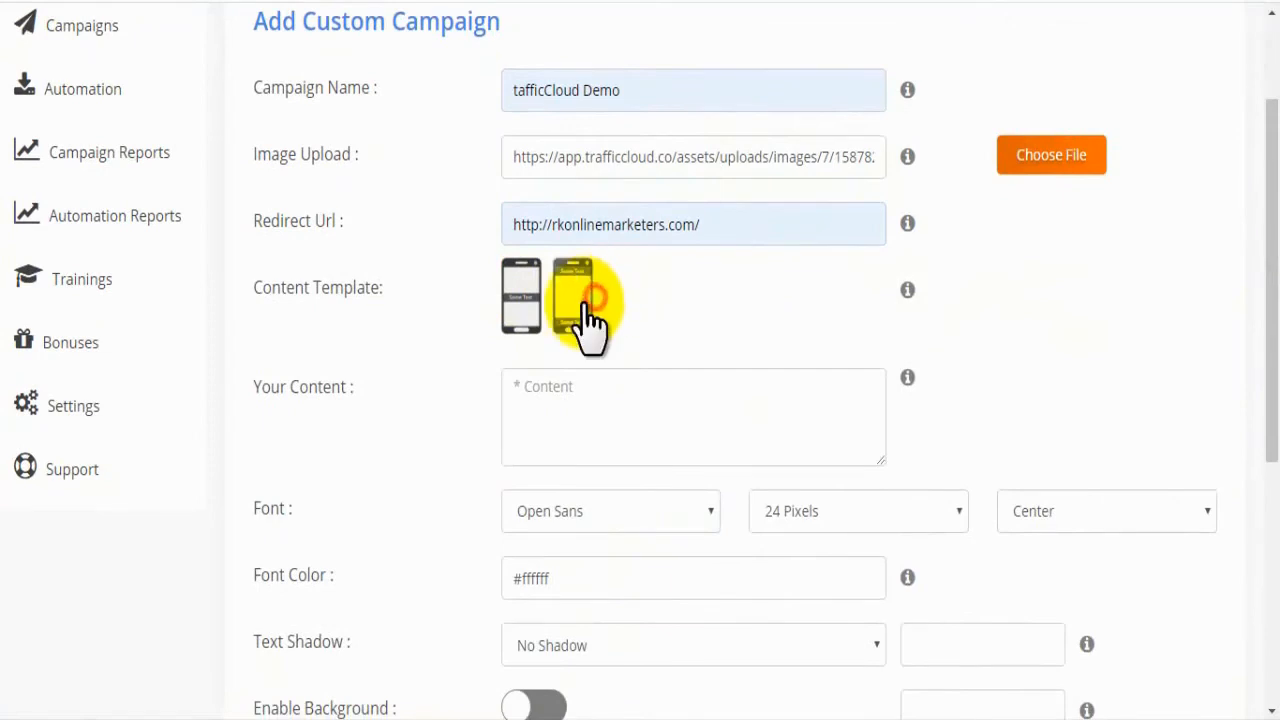
click(530, 318)
click(570, 320)
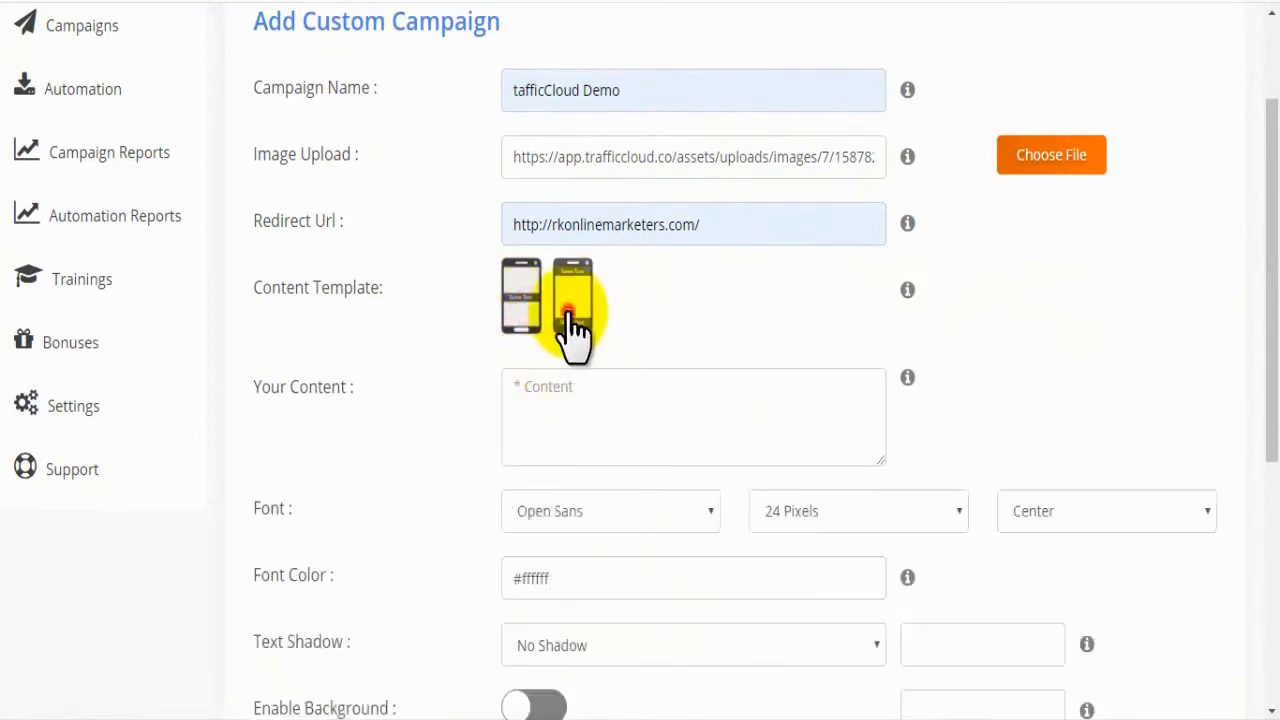
click(577, 403)
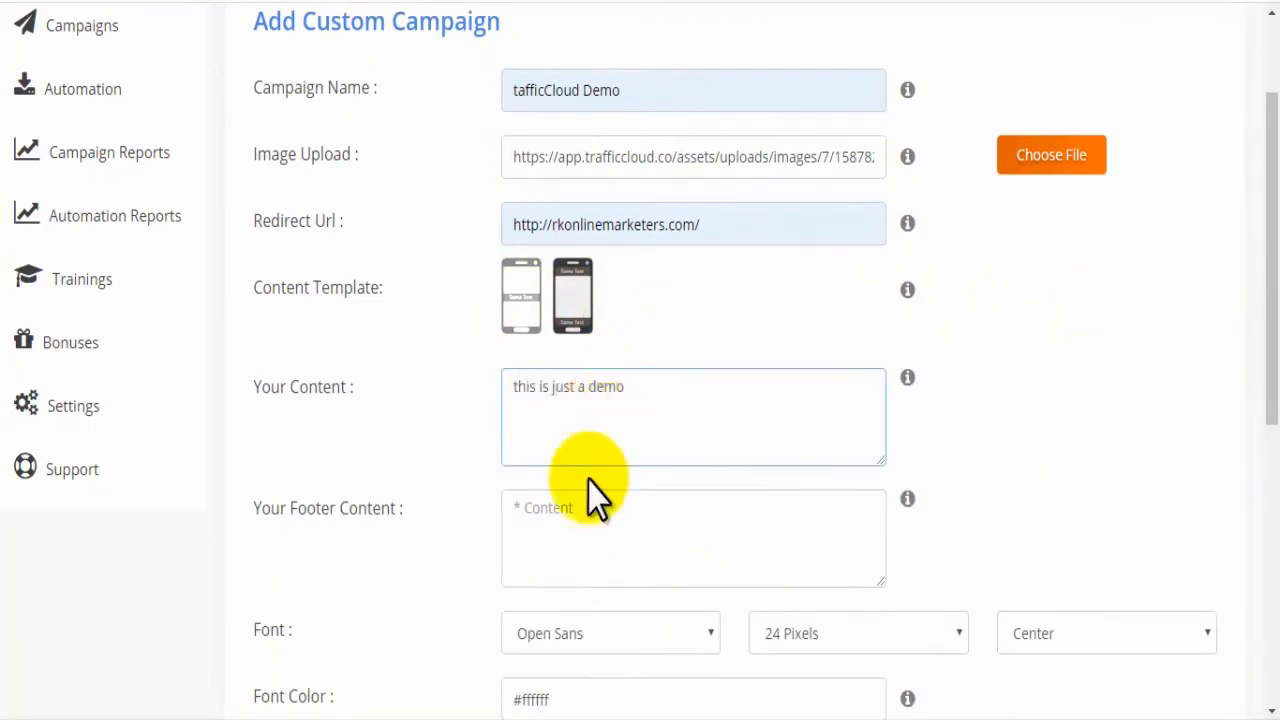
click(586, 541)
Step: Set the custom campaign's text to the Source Sans Pro font at 28 pixels, aligned center
drag(1262, 330, 1234, 480)
click(268, 342)
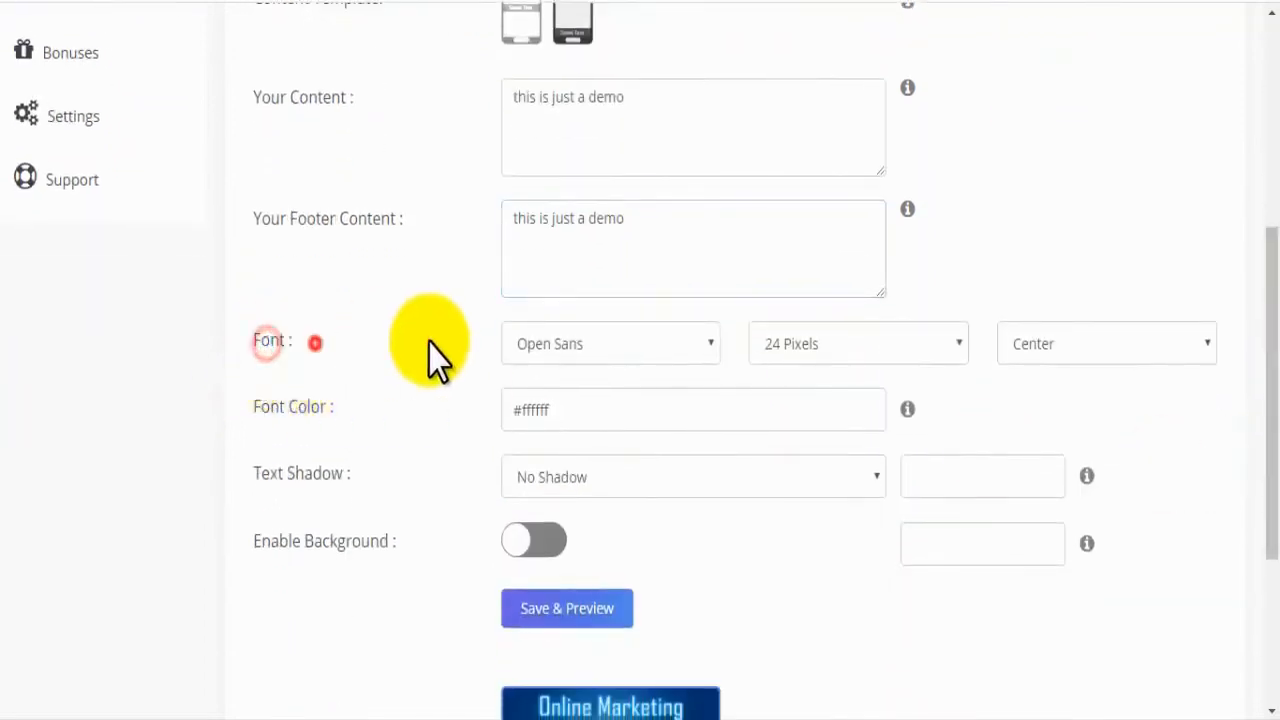
click(550, 343)
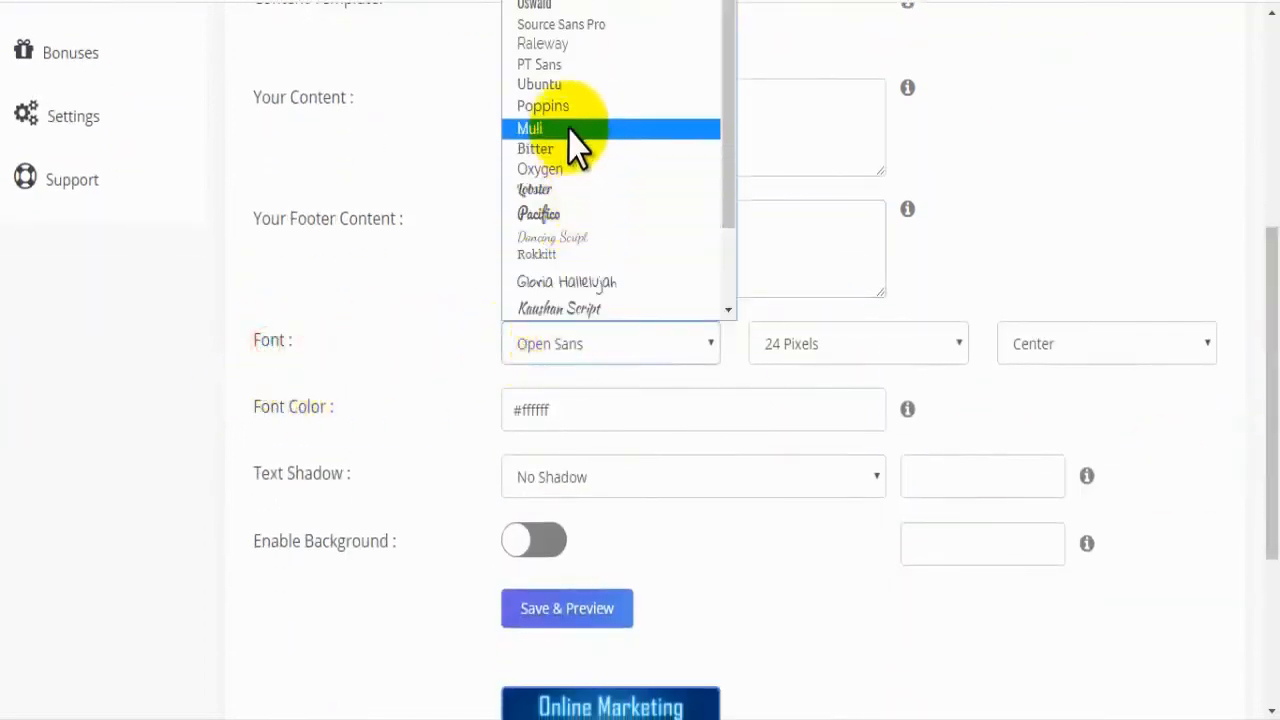
click(565, 24)
click(800, 345)
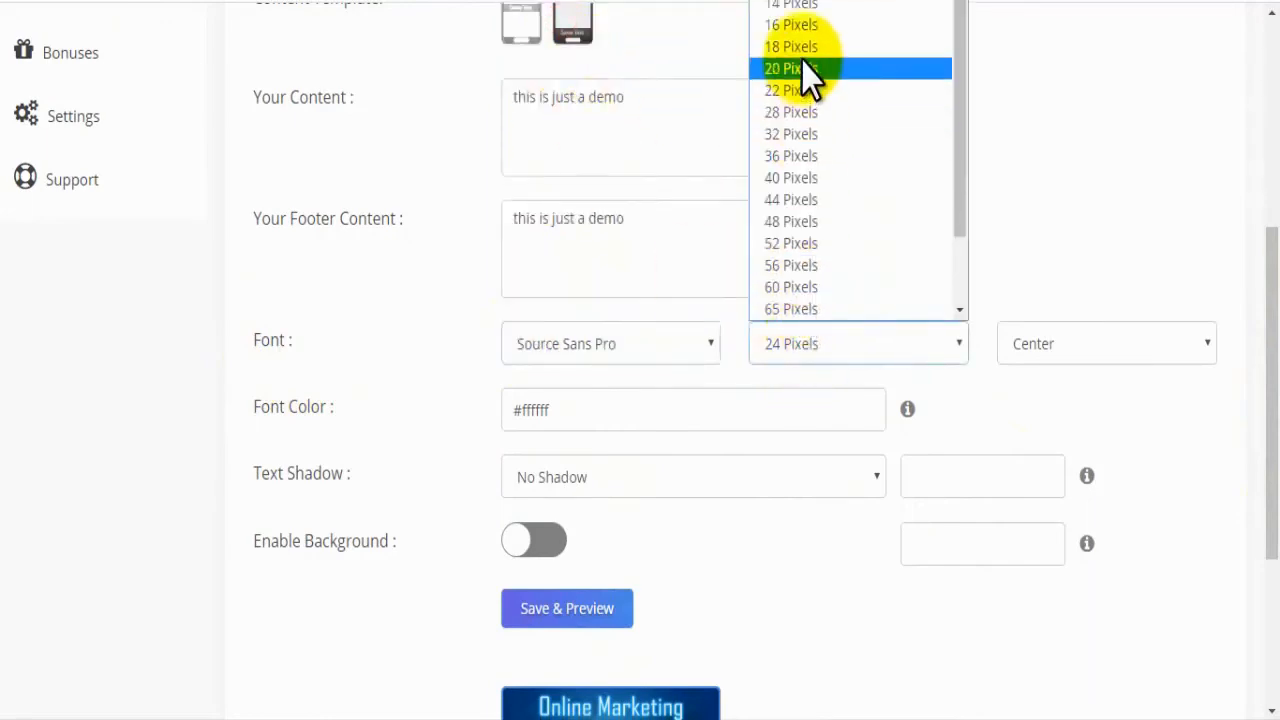
click(792, 116)
click(1063, 350)
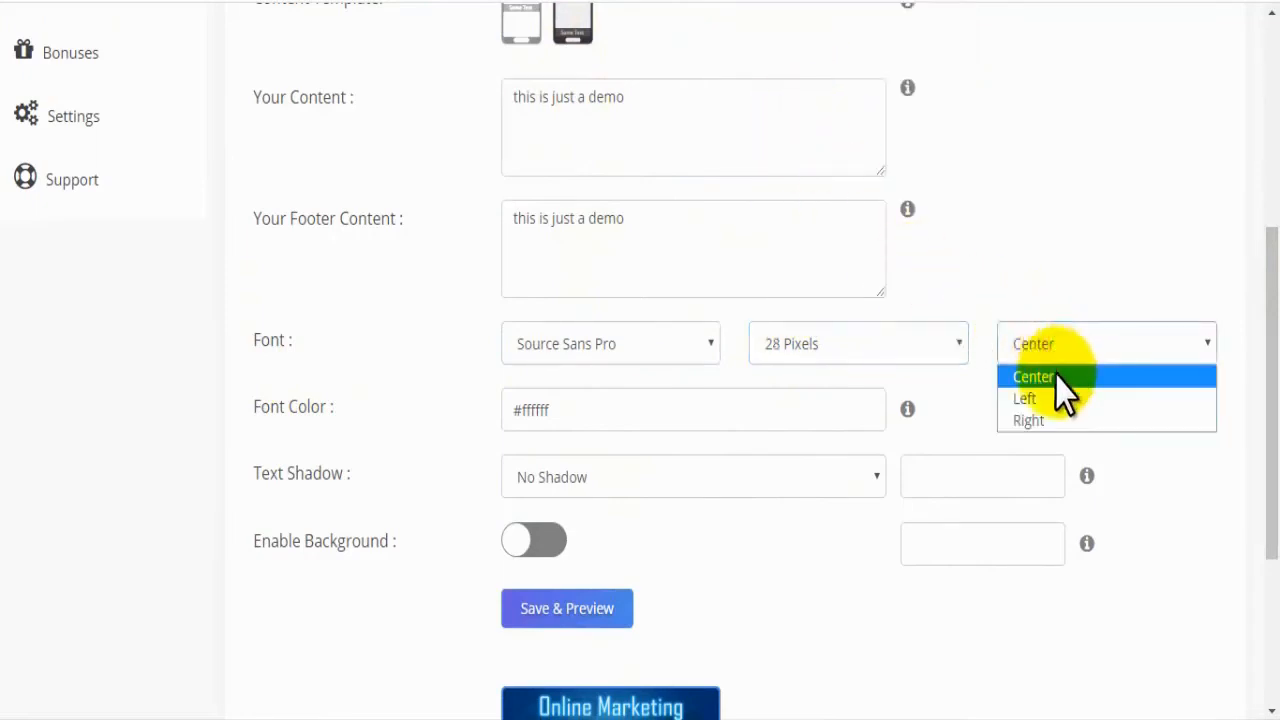
click(1058, 378)
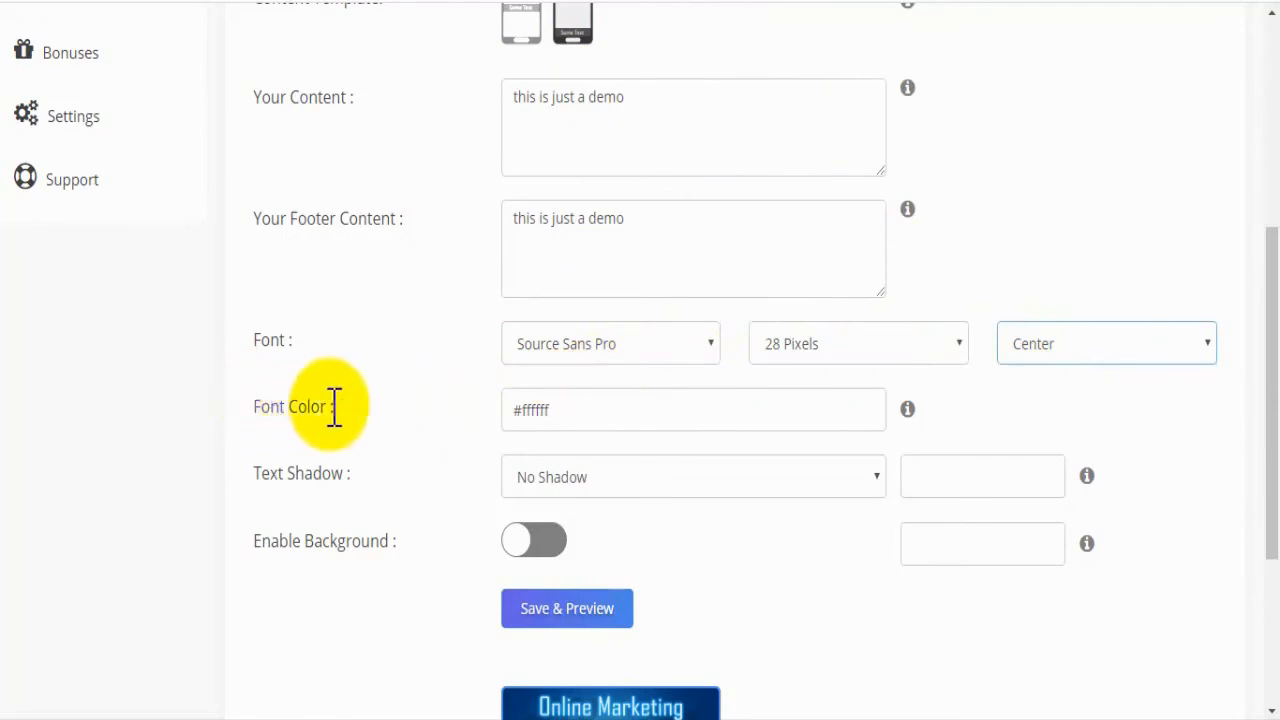
Step: Set the campaign text's font color to the red shade #ff5050
click(644, 424)
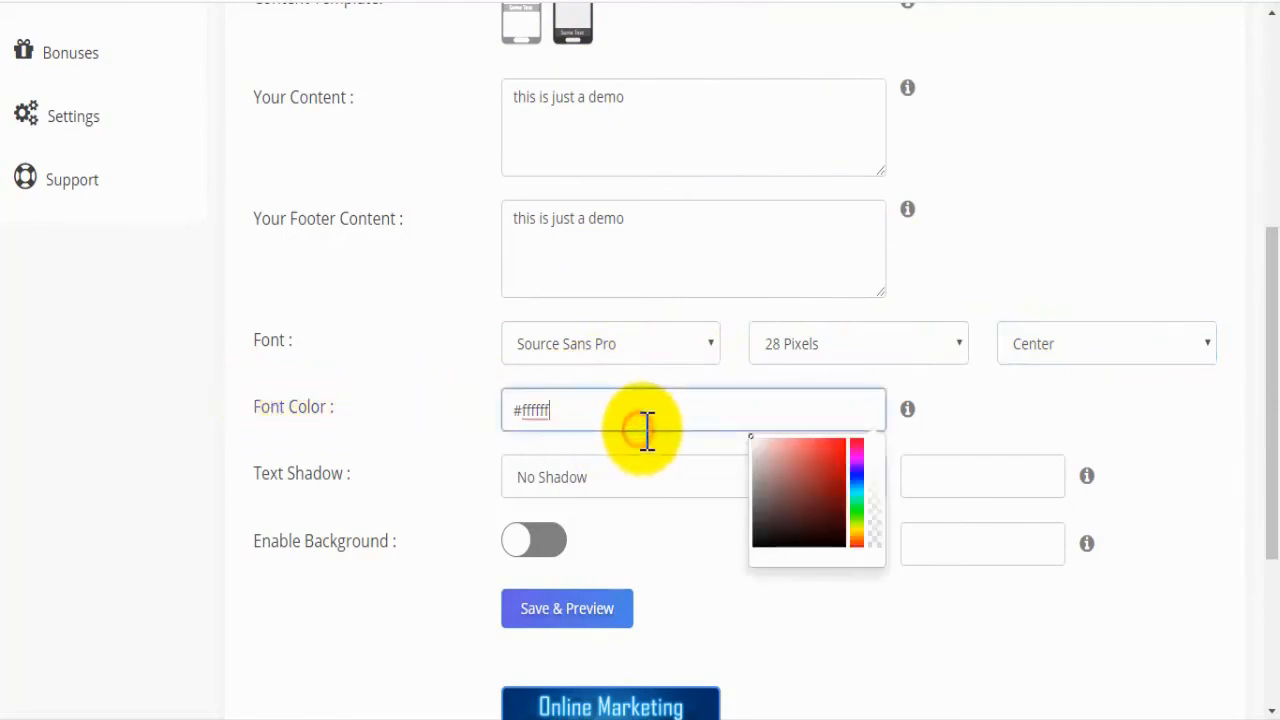
click(790, 481)
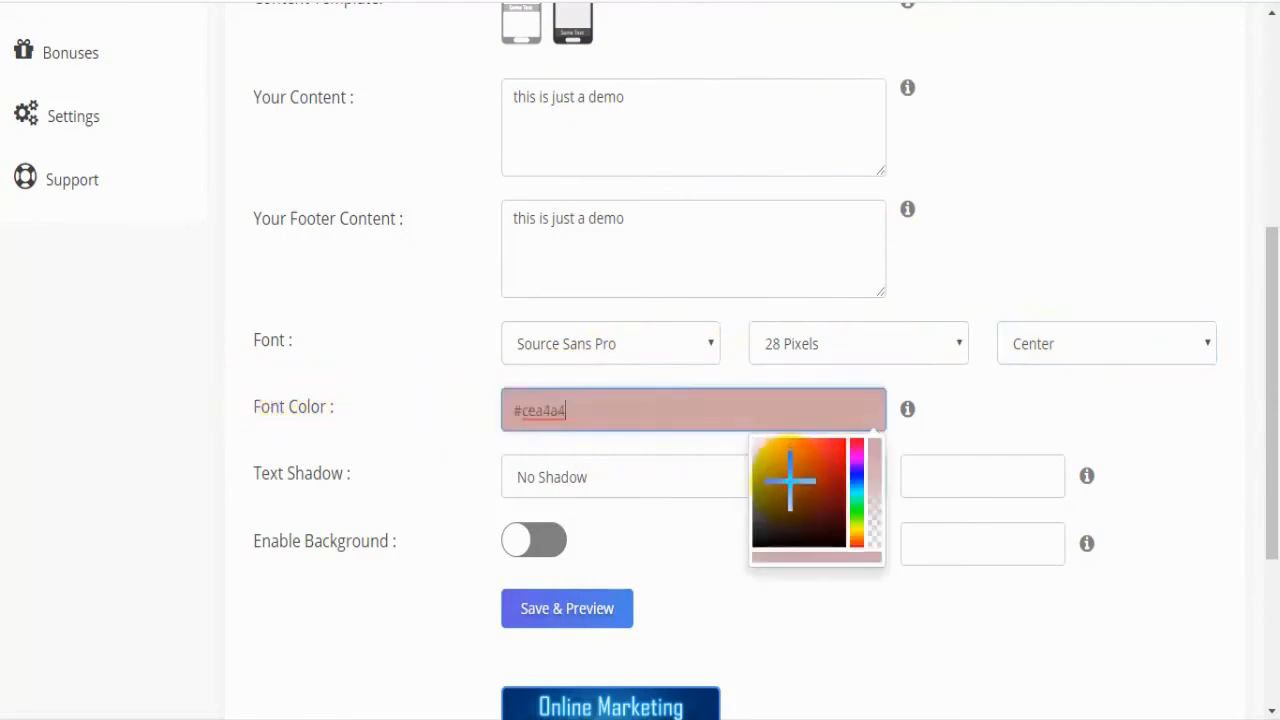
drag(782, 477, 880, 440)
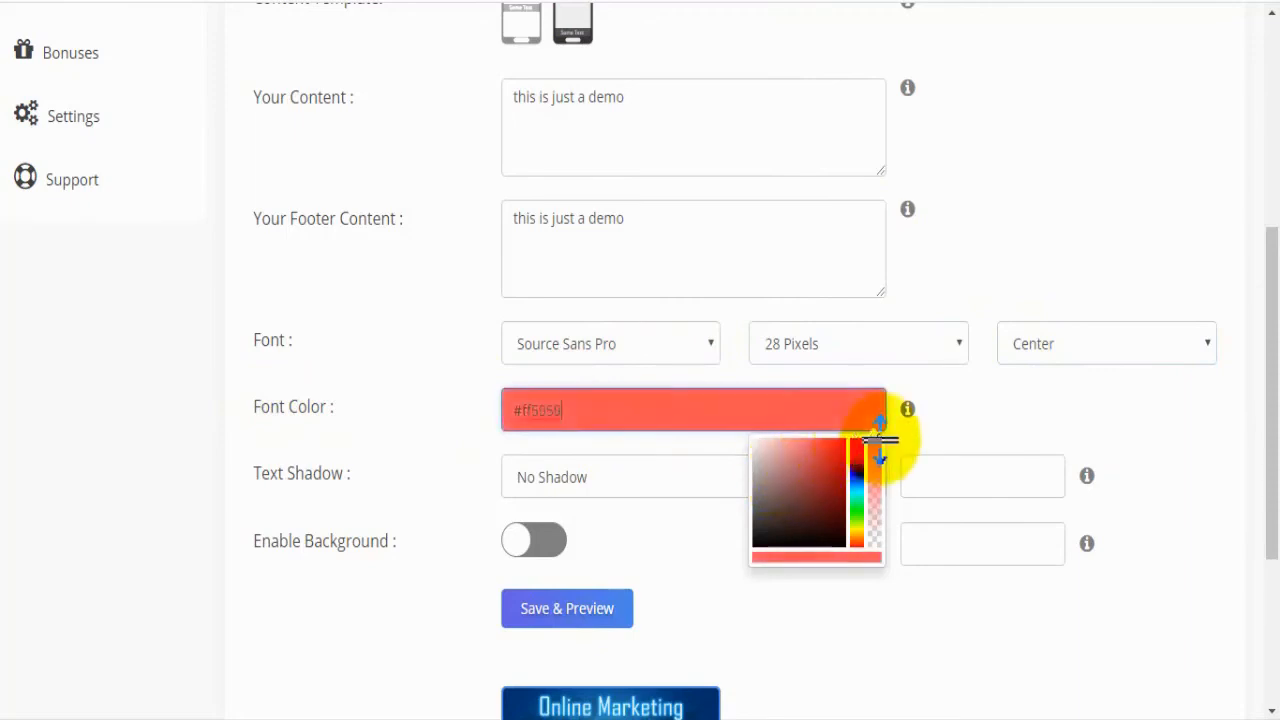
click(935, 414)
Step: Give the campaign text a 2-pixel shadow in #ffffff
drag(345, 474, 286, 480)
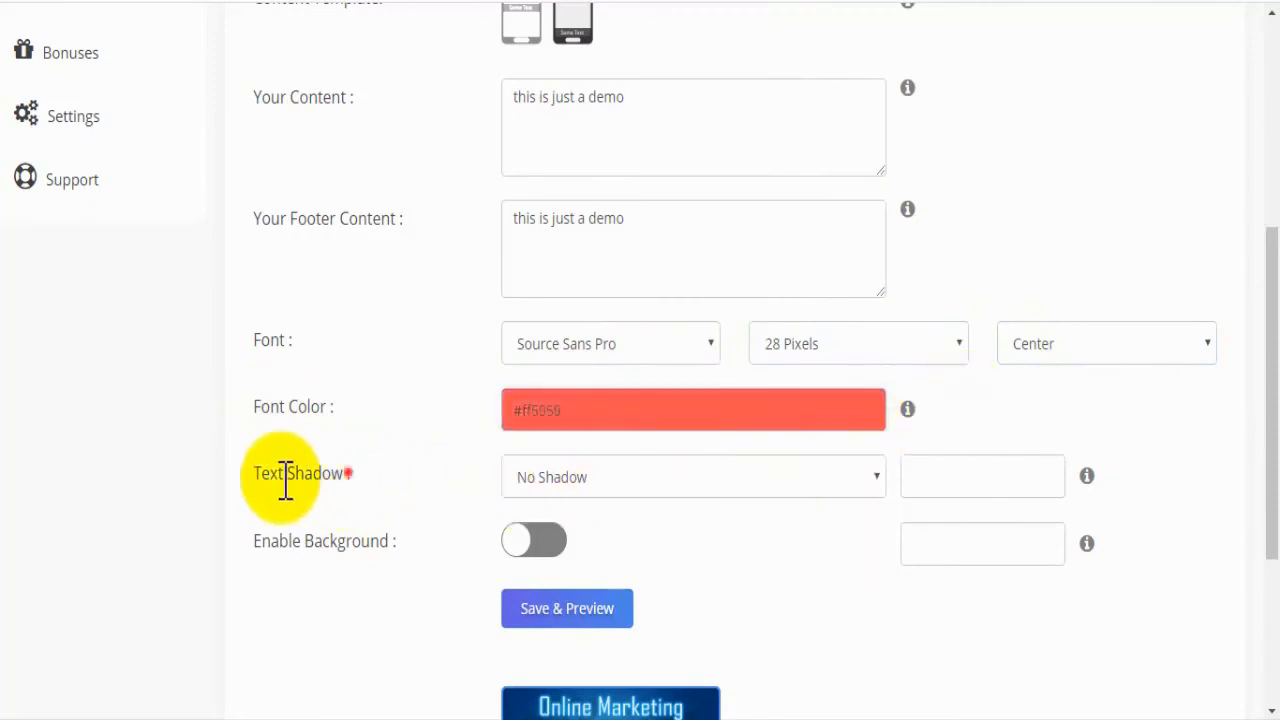
click(638, 485)
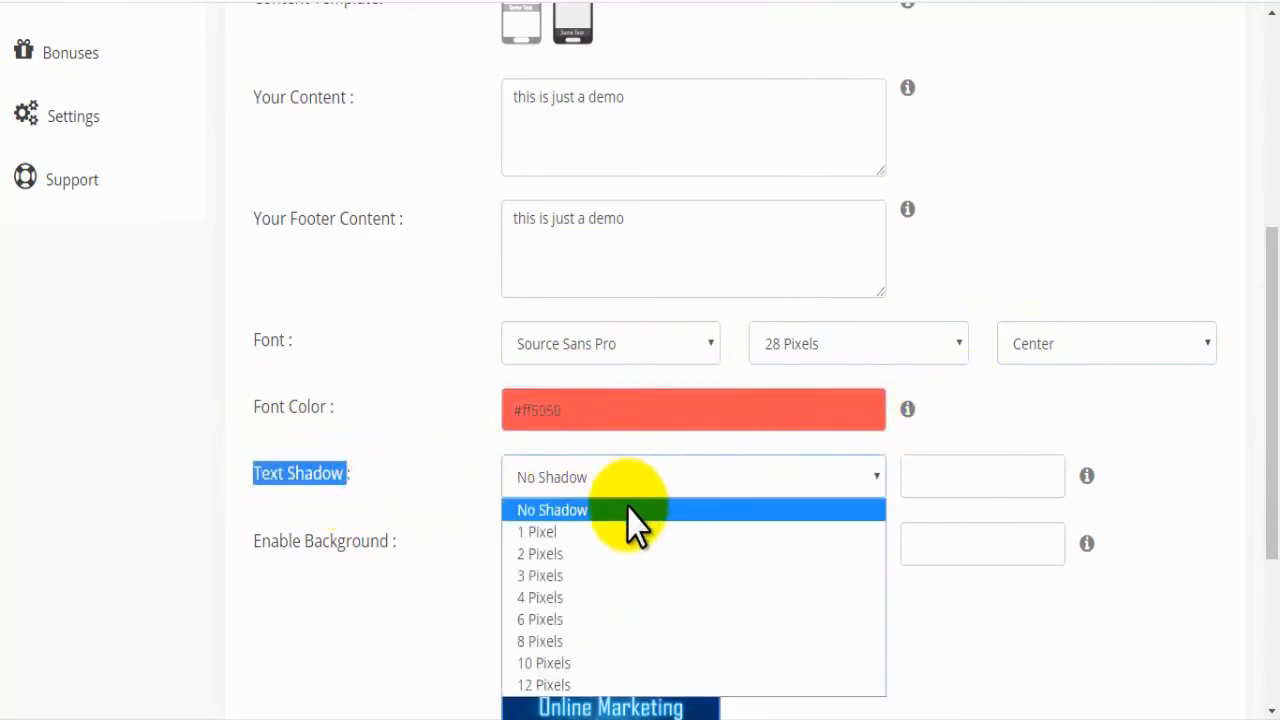
click(602, 555)
click(986, 474)
click(985, 522)
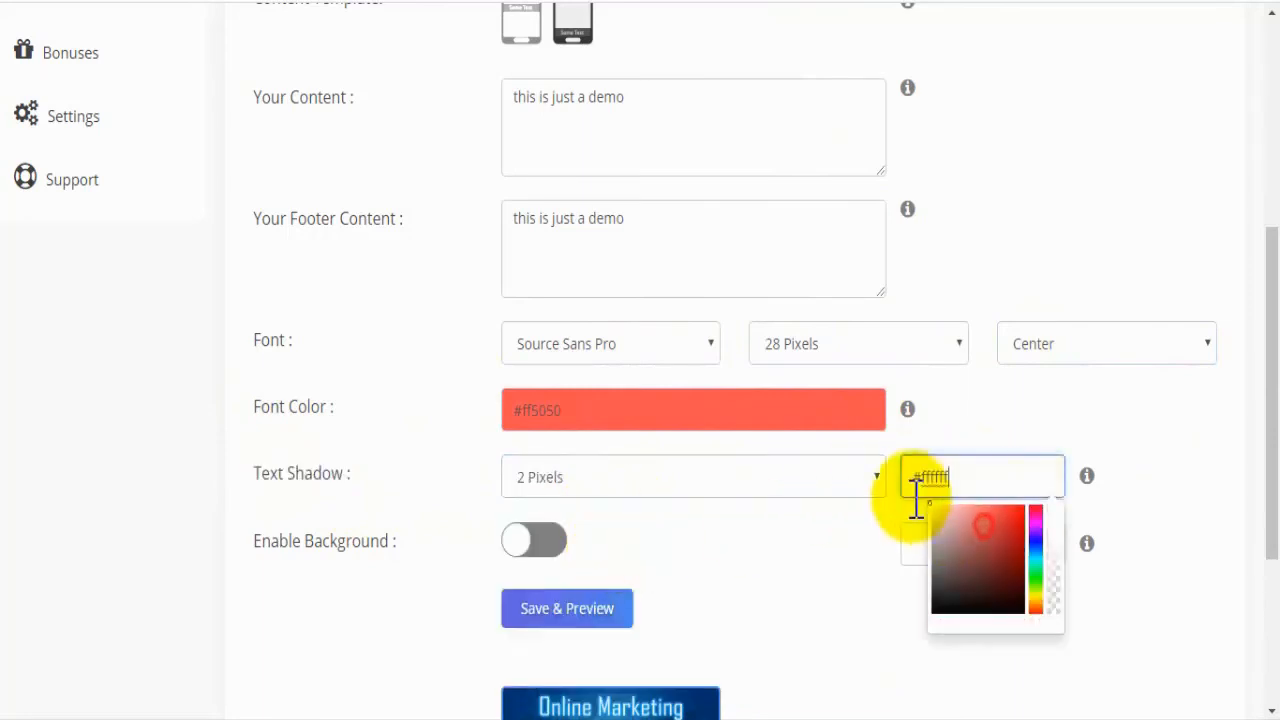
click(763, 525)
Step: Enable the text background and give it a dark gray color
drag(434, 551, 260, 545)
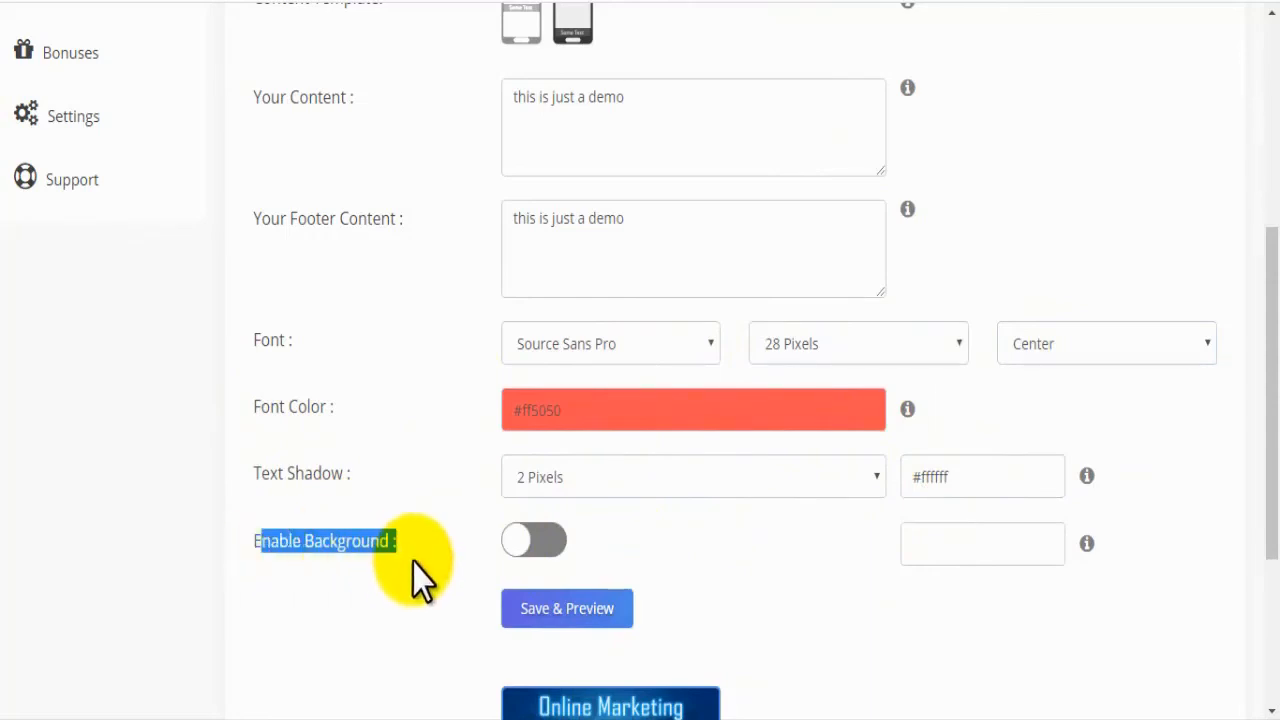
click(528, 548)
click(966, 540)
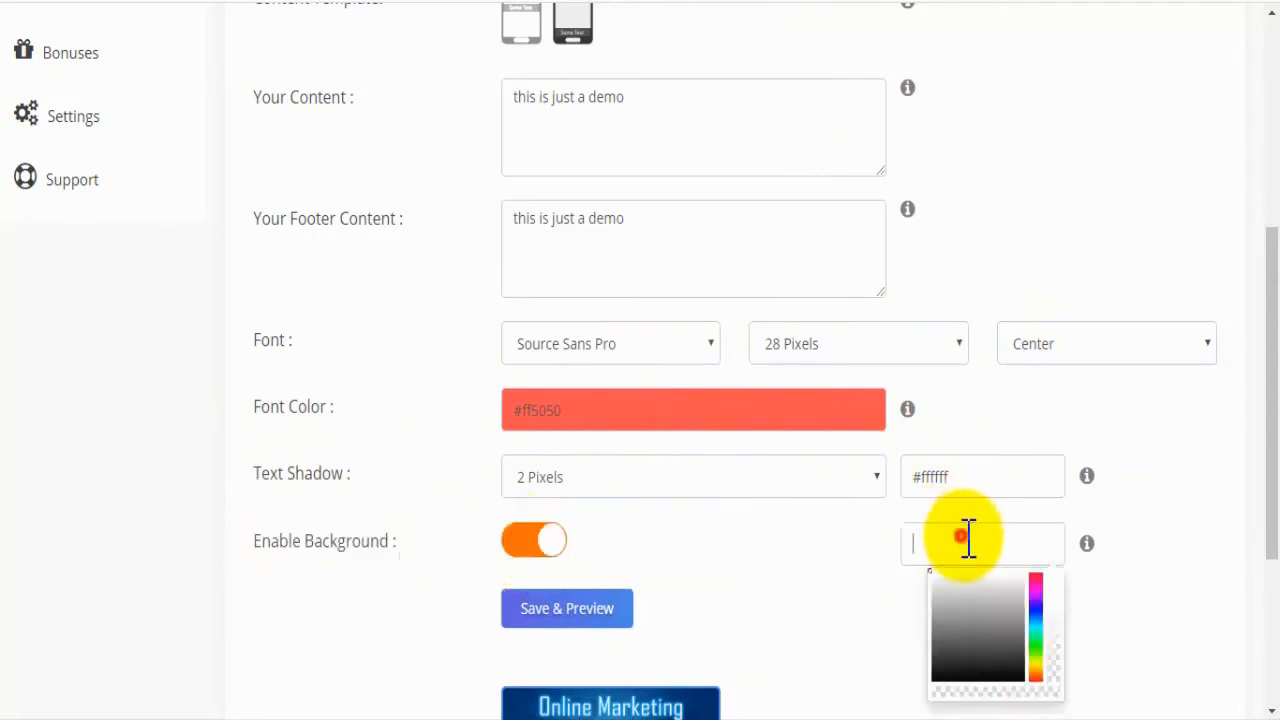
click(994, 603)
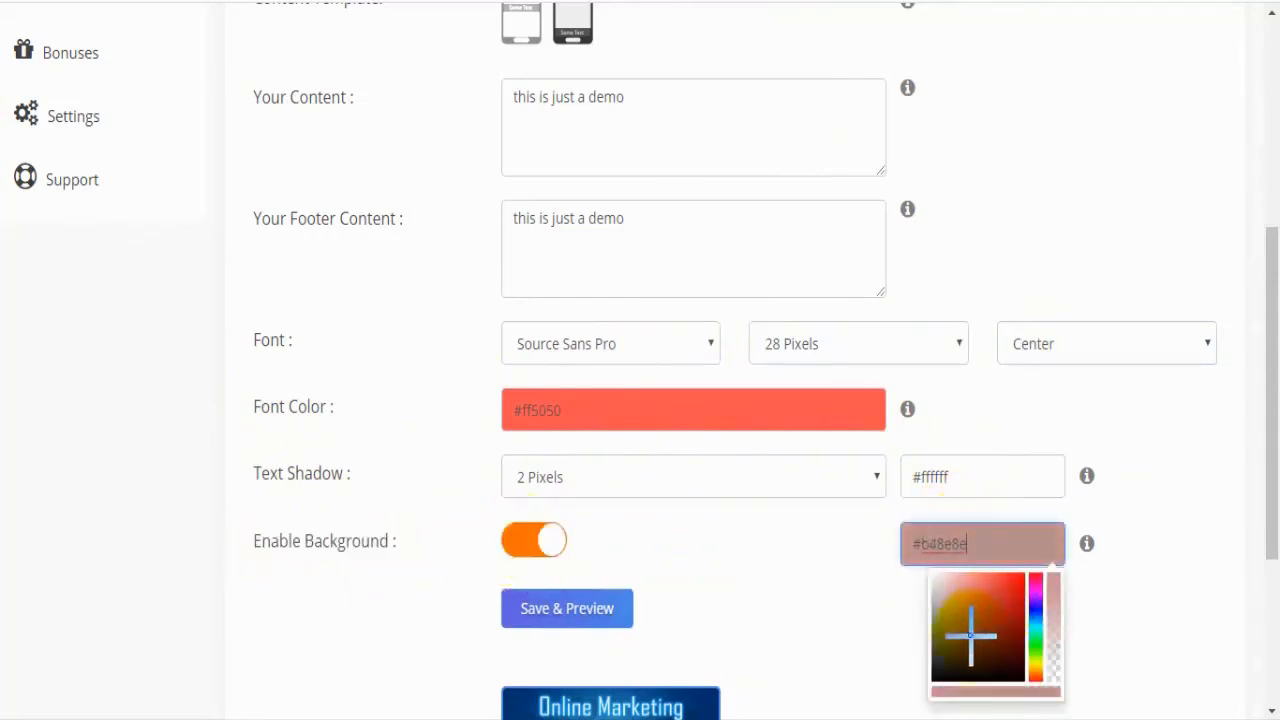
drag(970, 630, 925, 705)
Step: Save and preview the styled campaign, and select the previewed image for the rk_marketers Twitter and rk online LinkedIn timelines
scroll(1260, 537, down, 3)
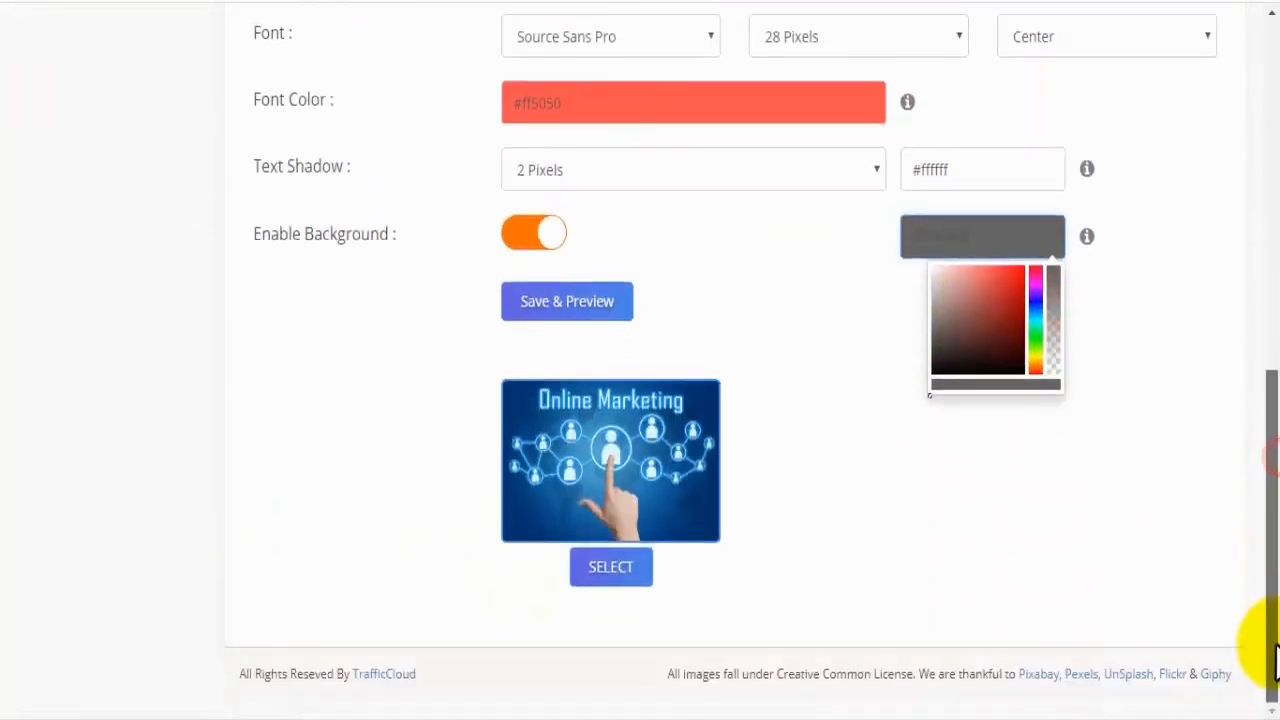
click(560, 305)
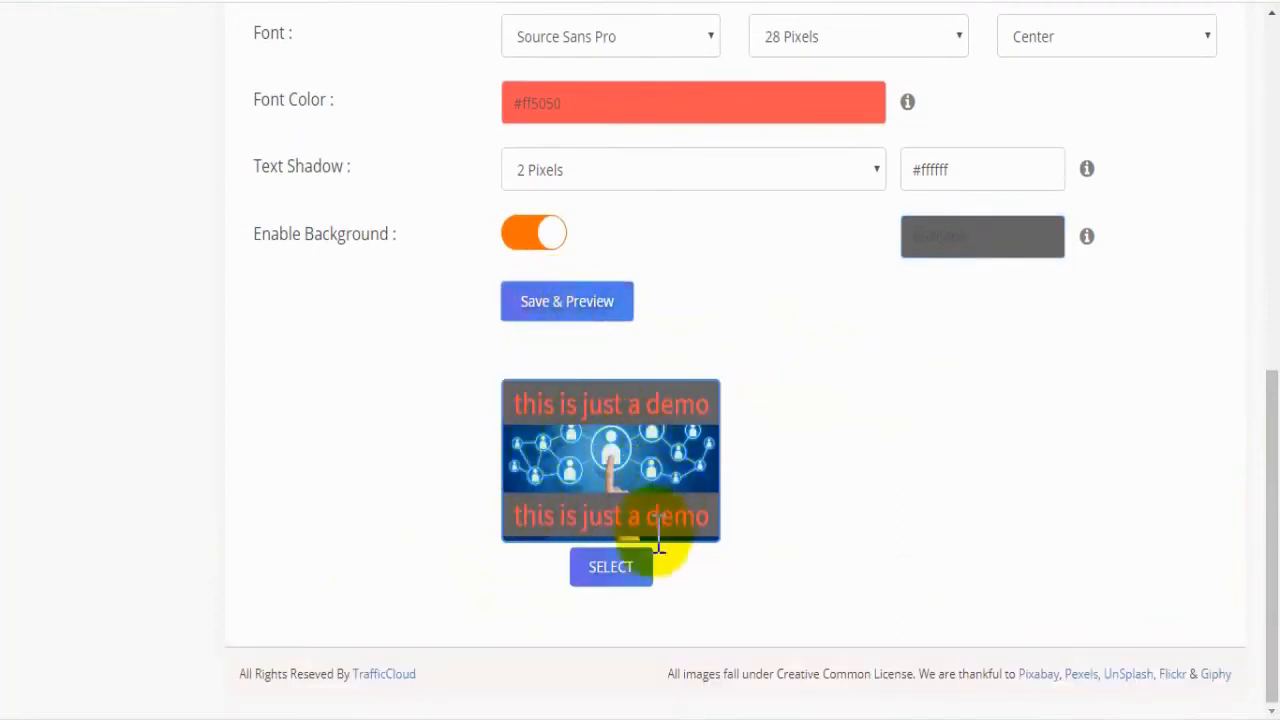
click(597, 567)
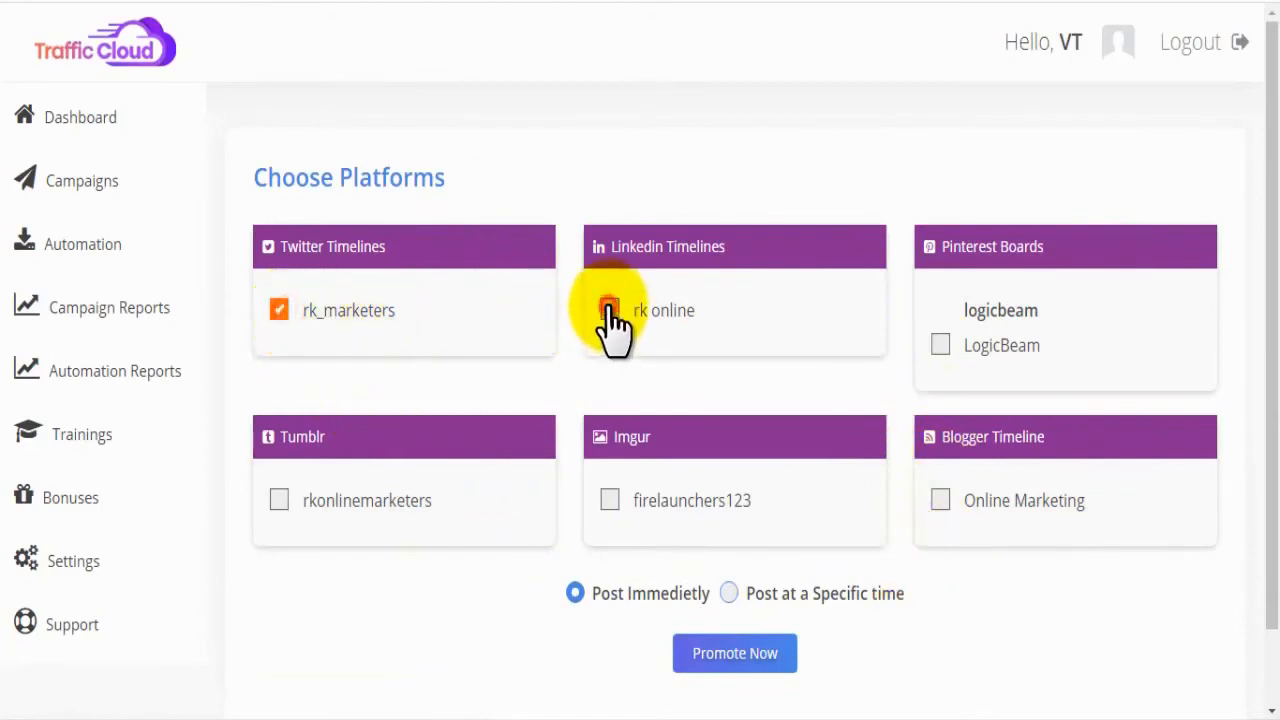
click(729, 593)
click(758, 651)
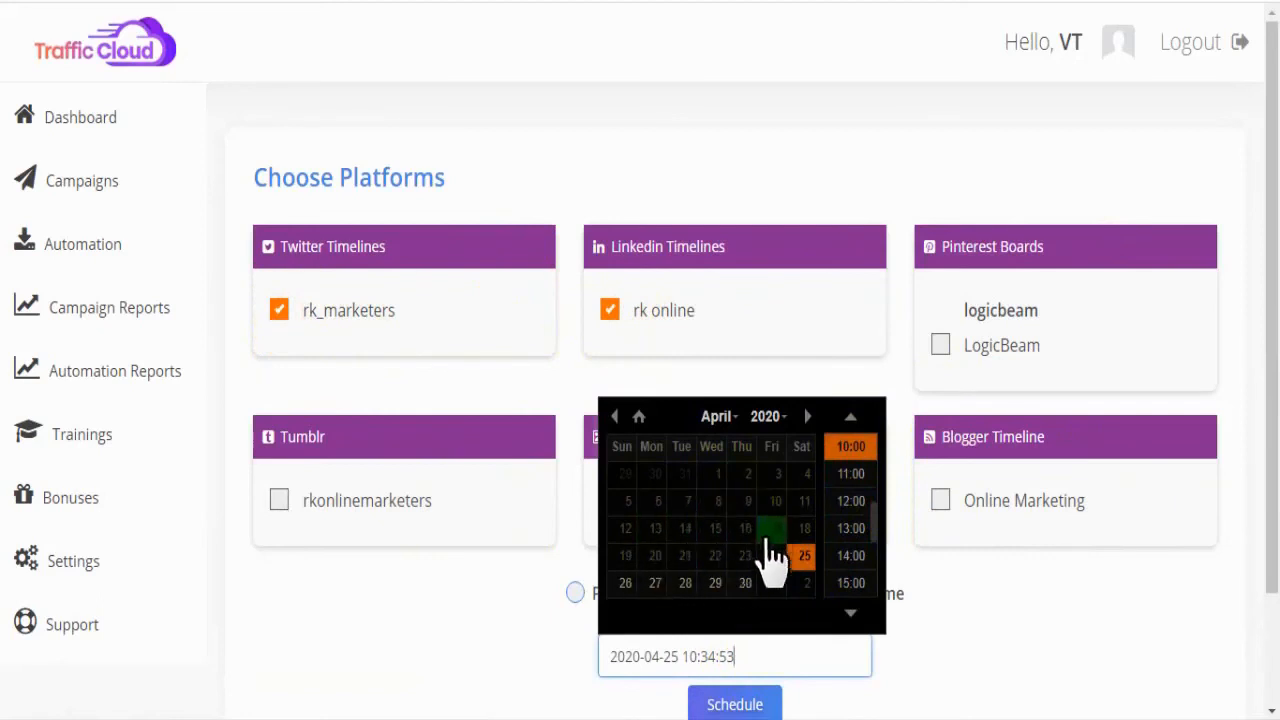
click(778, 648)
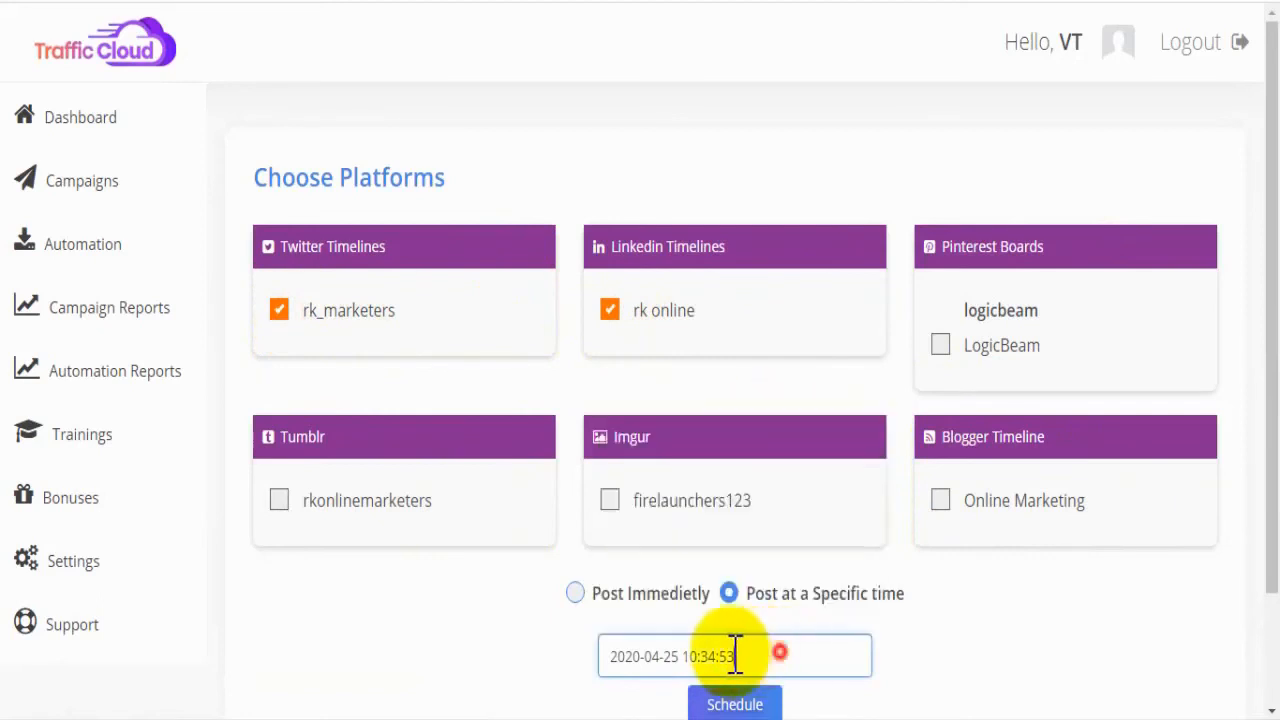
click(578, 595)
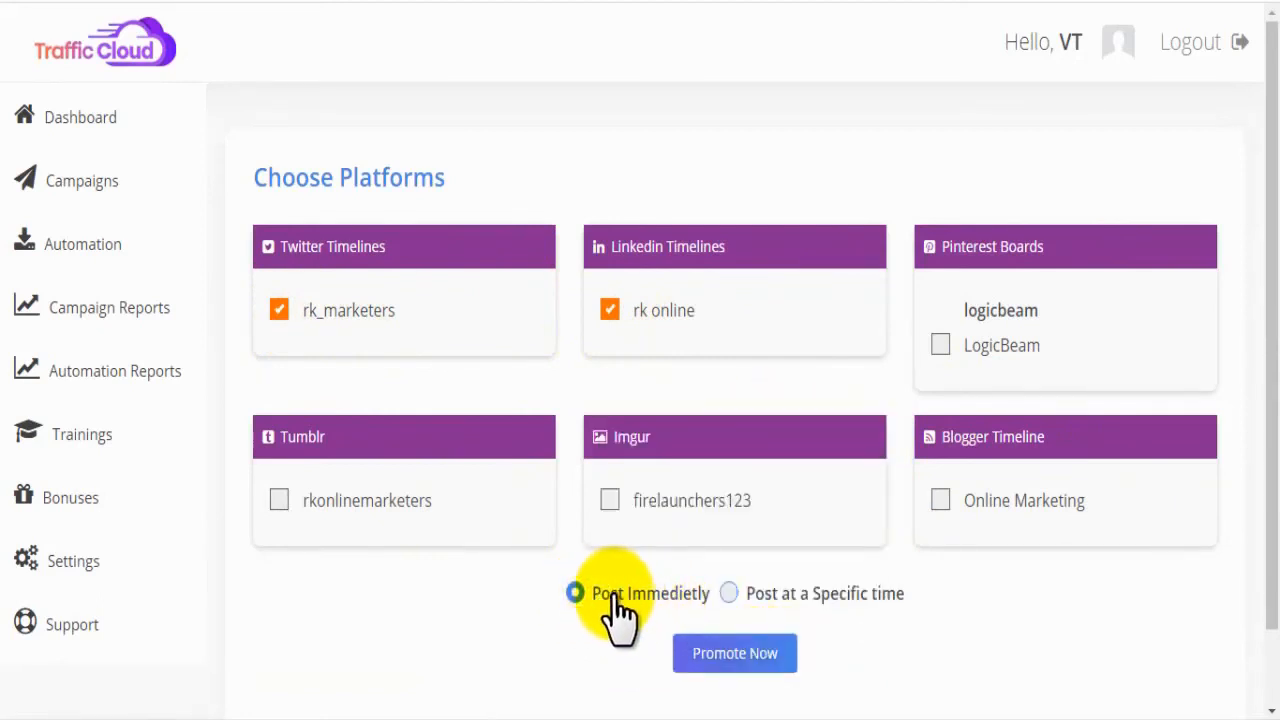
Step: Publish the custom campaign immediately to the selected Twitter and LinkedIn timelines
click(714, 655)
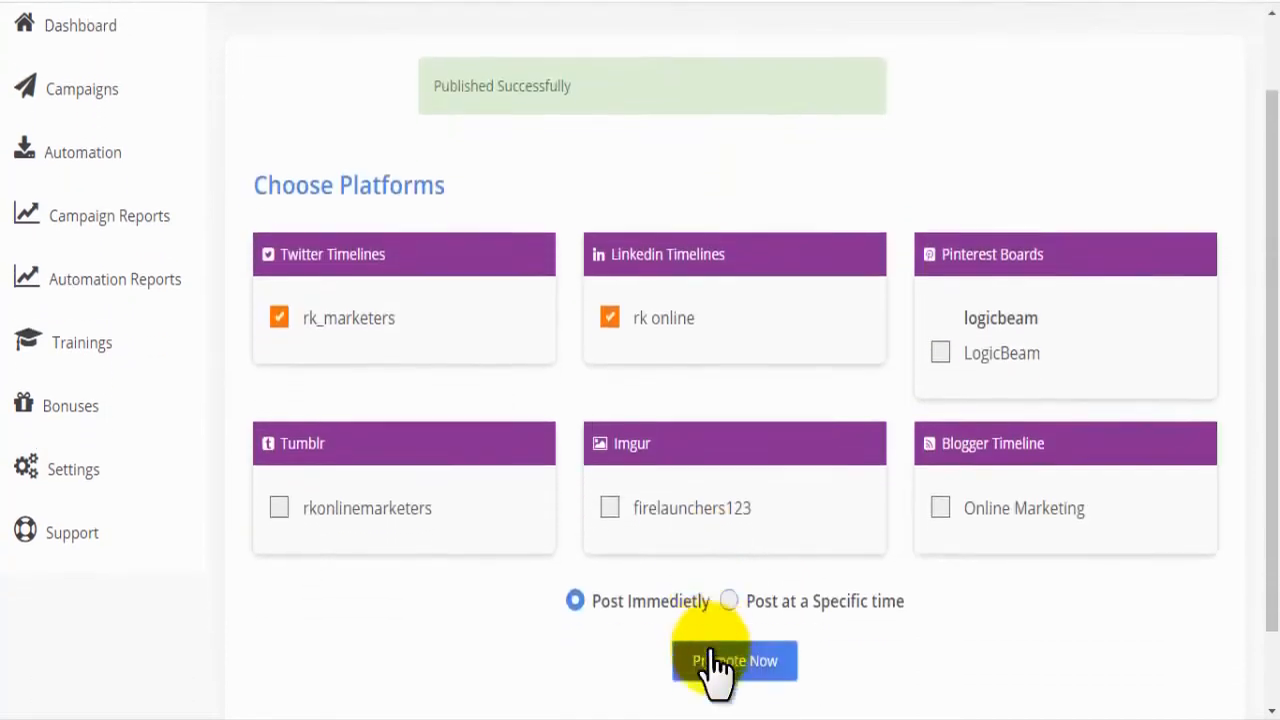
scroll(709, 671, down, 1)
Step: Switch to Twitter, check the published tafficCloud Demo post and follow its redirect link
mouse_move(597, 61)
mouse_down()
mouse_move(446, 60)
mouse_move(465, 49)
mouse_move(608, 62)
mouse_up()
click(608, 55)
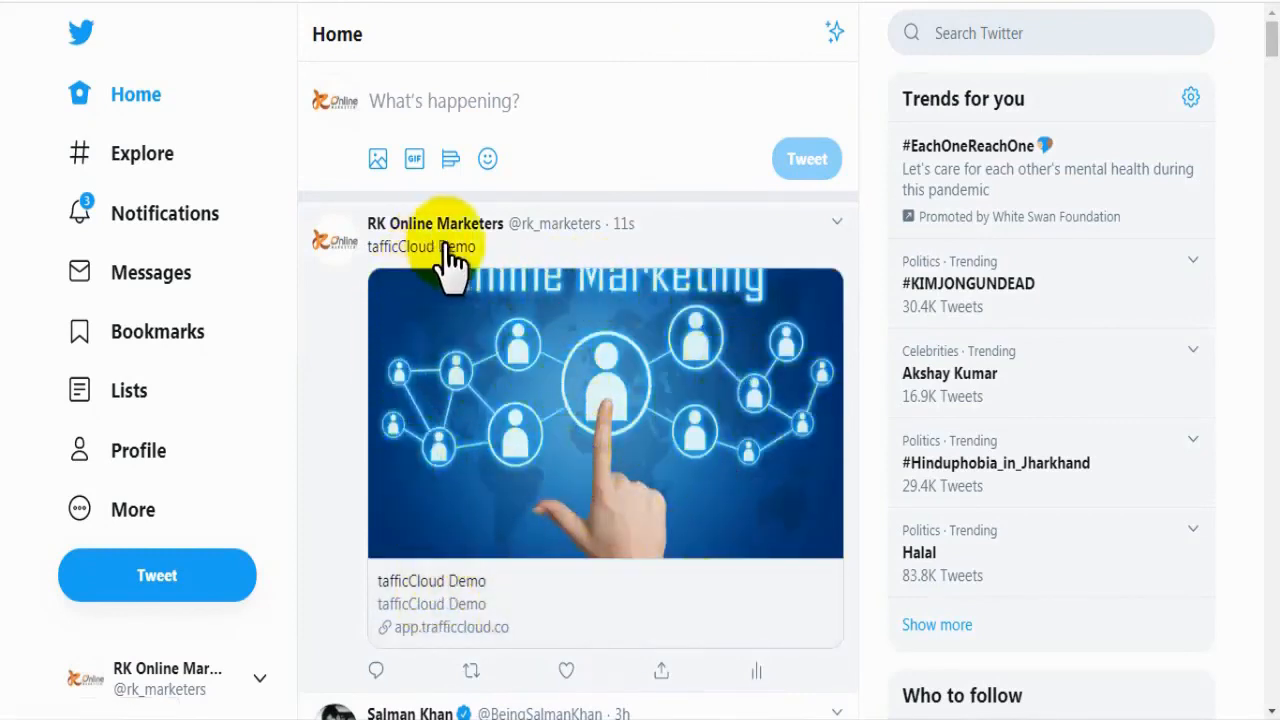
click(598, 540)
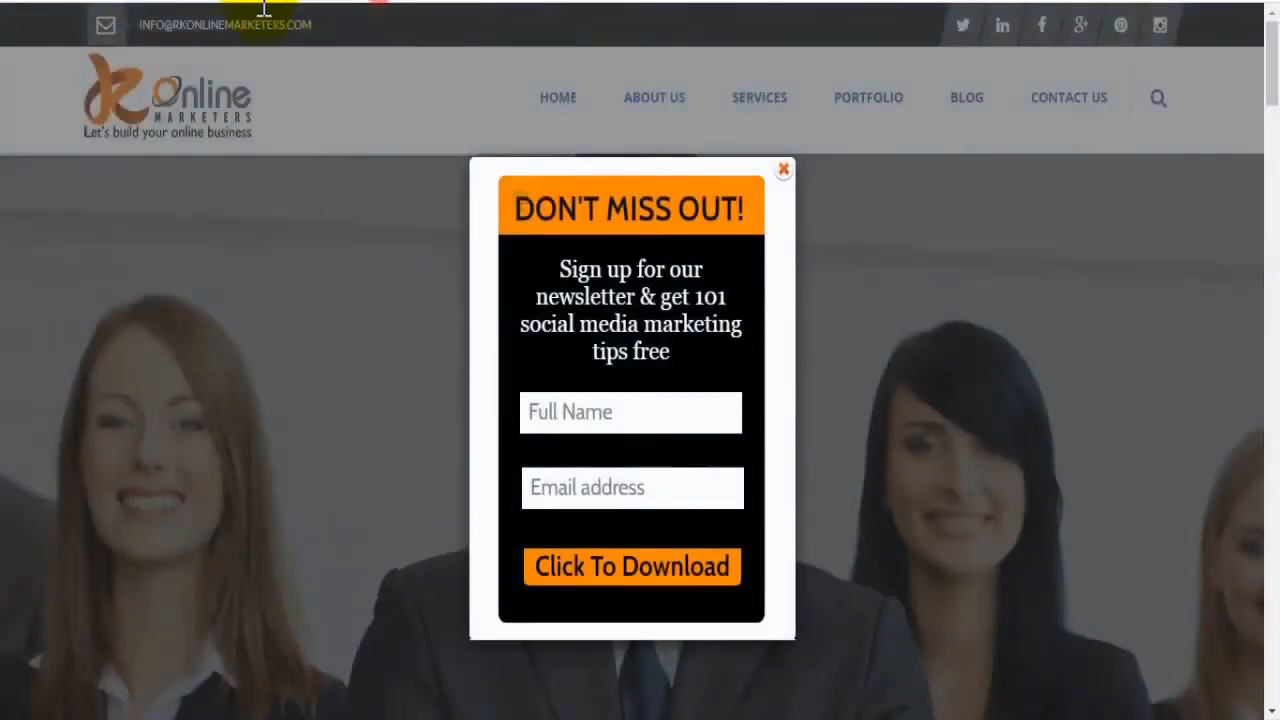
Step: Switch to LinkedIn, view the account's posts and activity, and check the published tafficCloud Demo post and its link
click(285, 254)
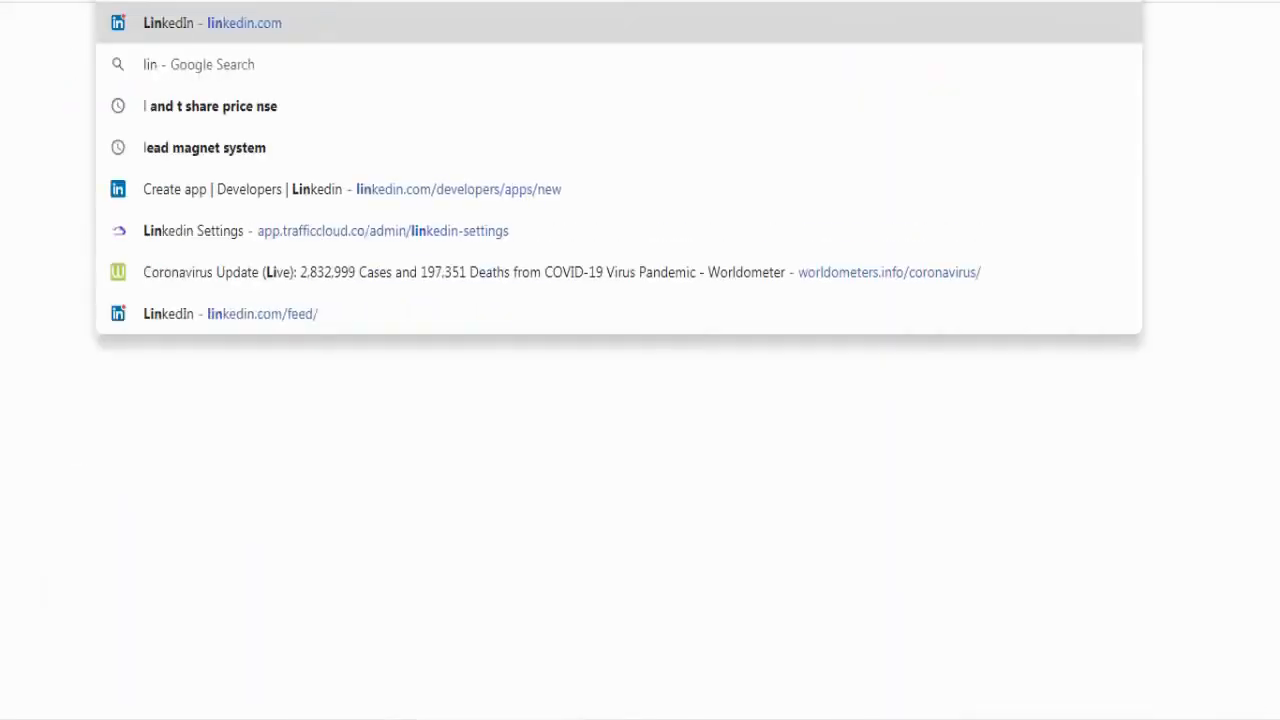
key(Return)
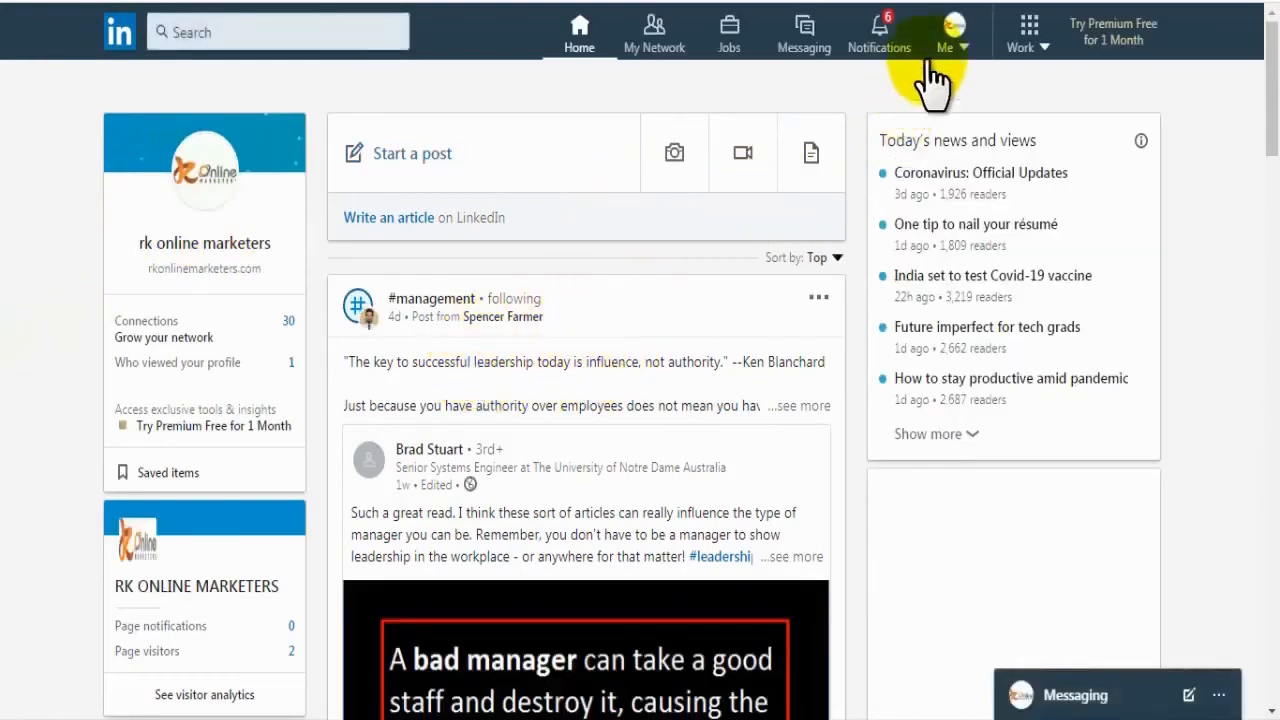
click(953, 40)
click(783, 450)
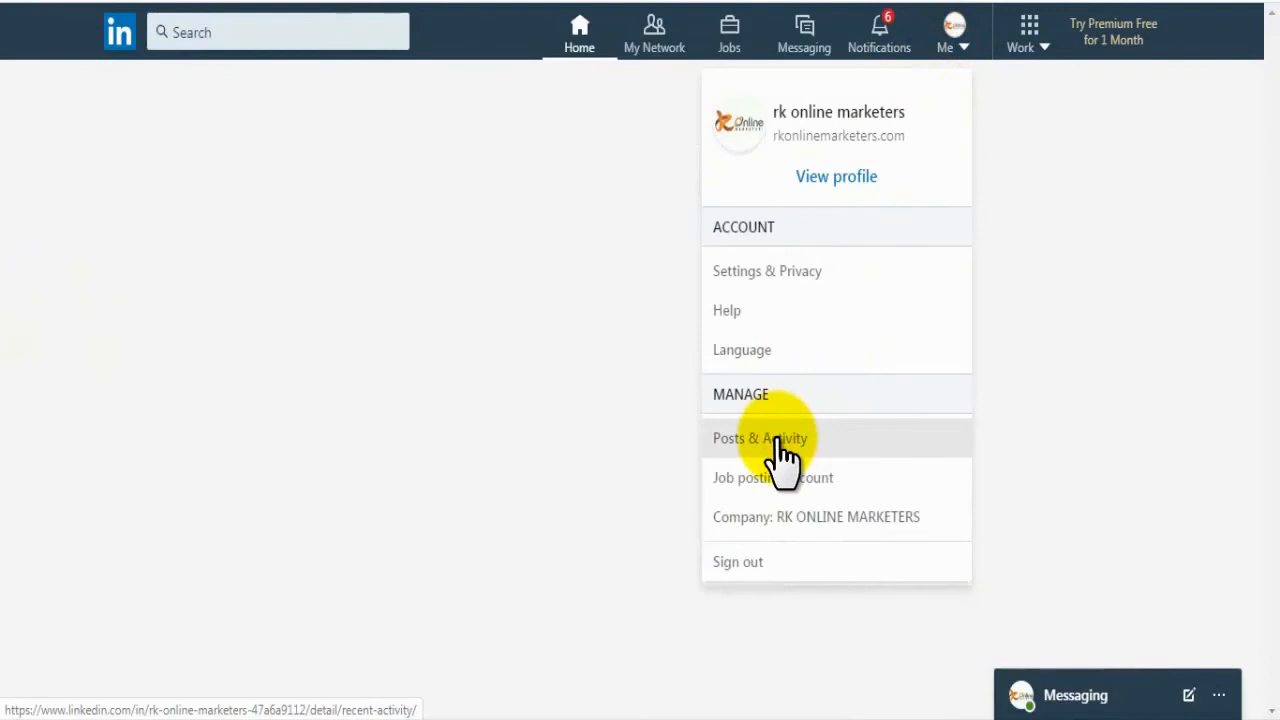
click(8, 325)
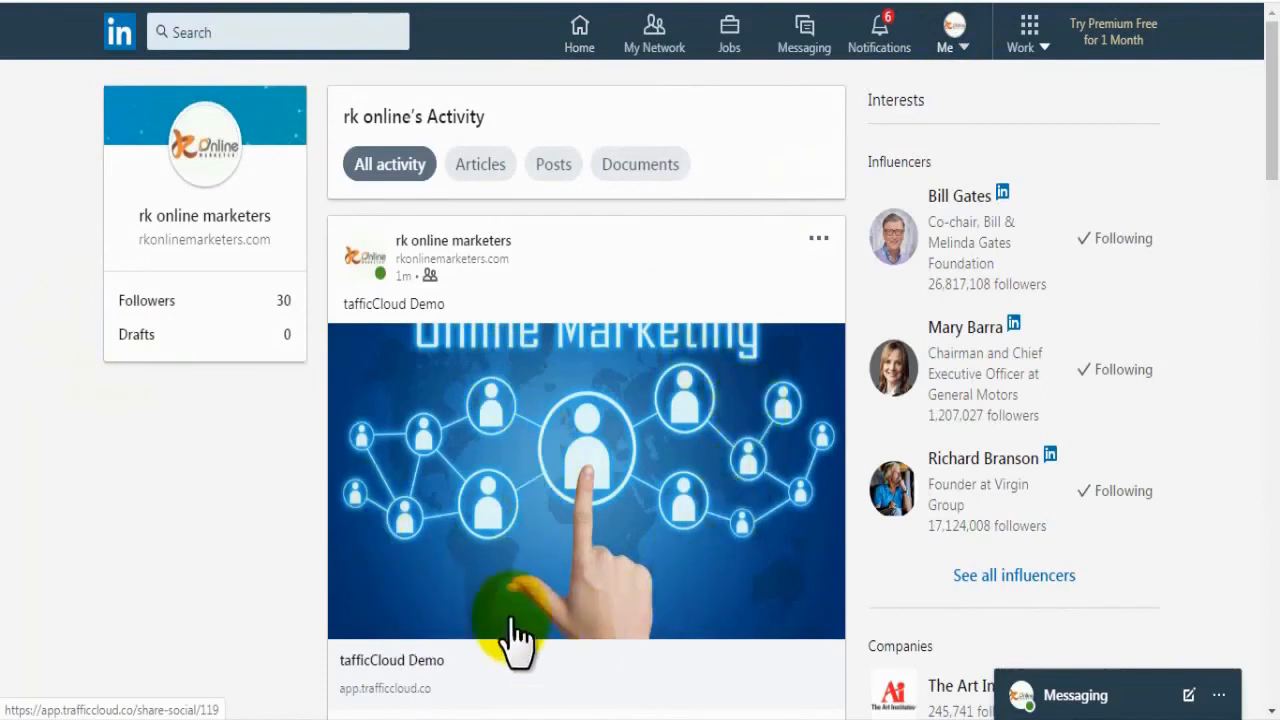
scroll(1250, 160, down, 2)
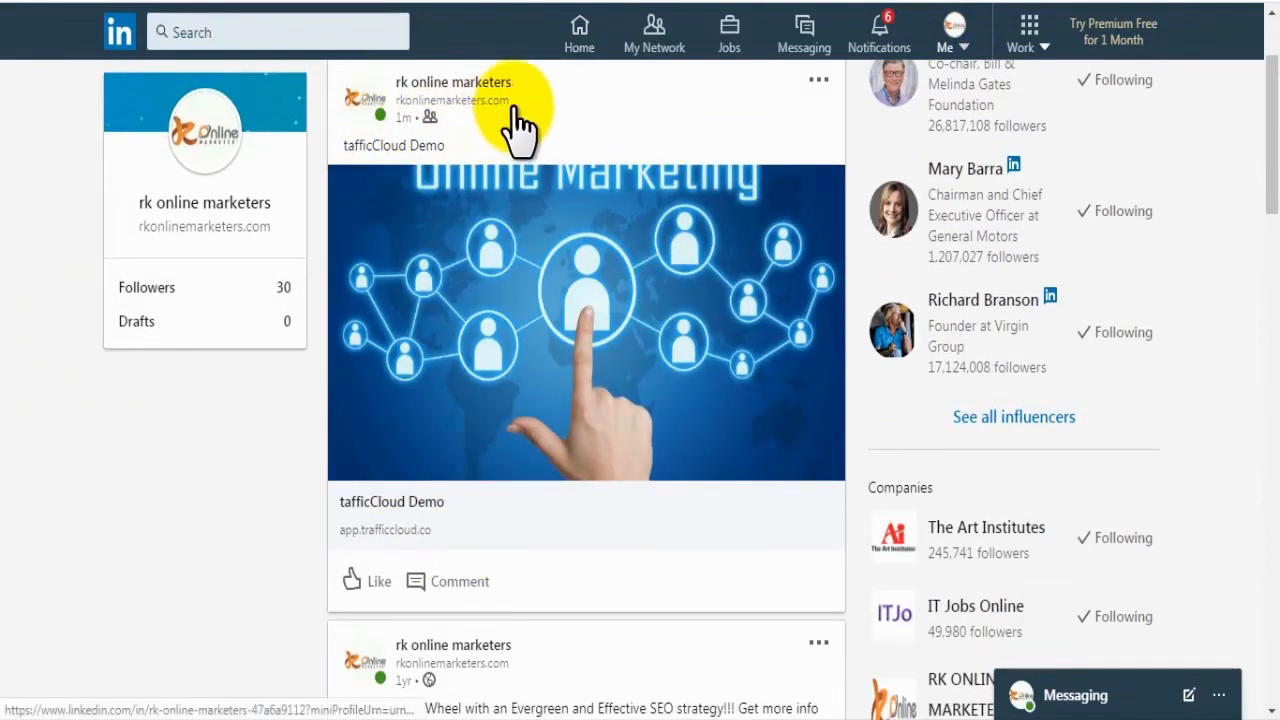
click(517, 288)
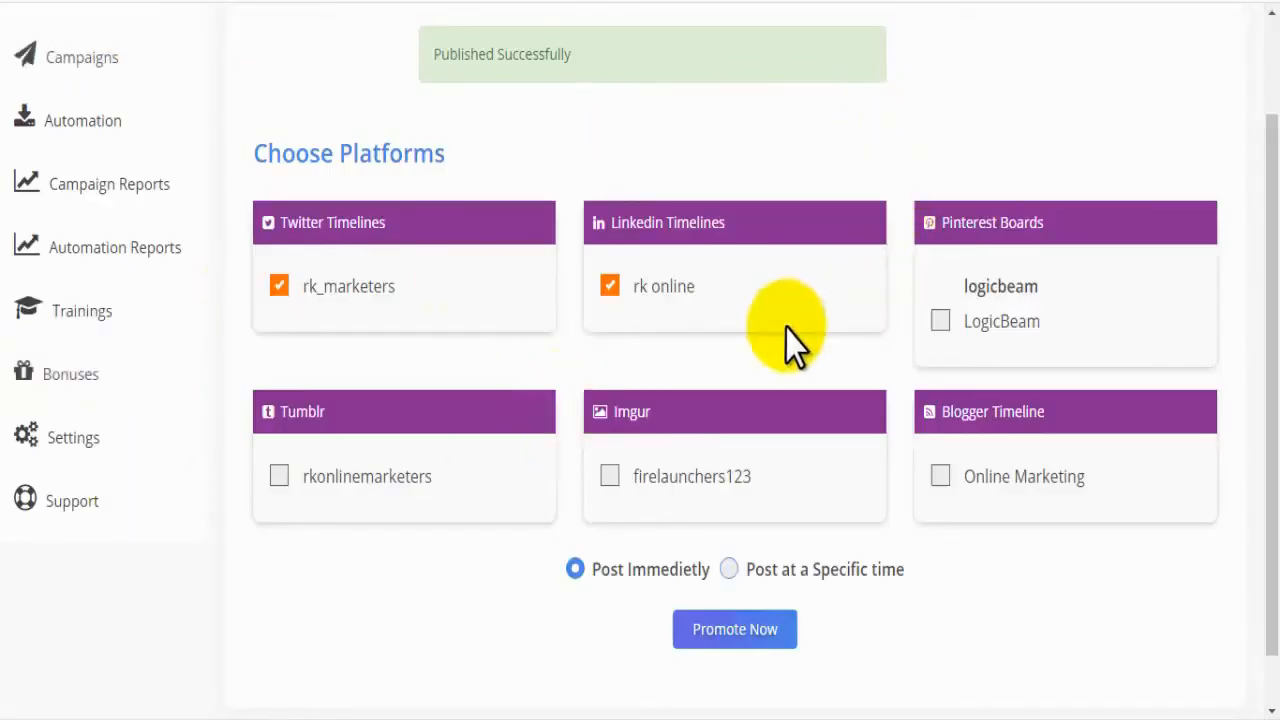
Step: Start a new GIF automation named online marketing with the keyword social media Ads
drag(1272, 246, 1272, 168)
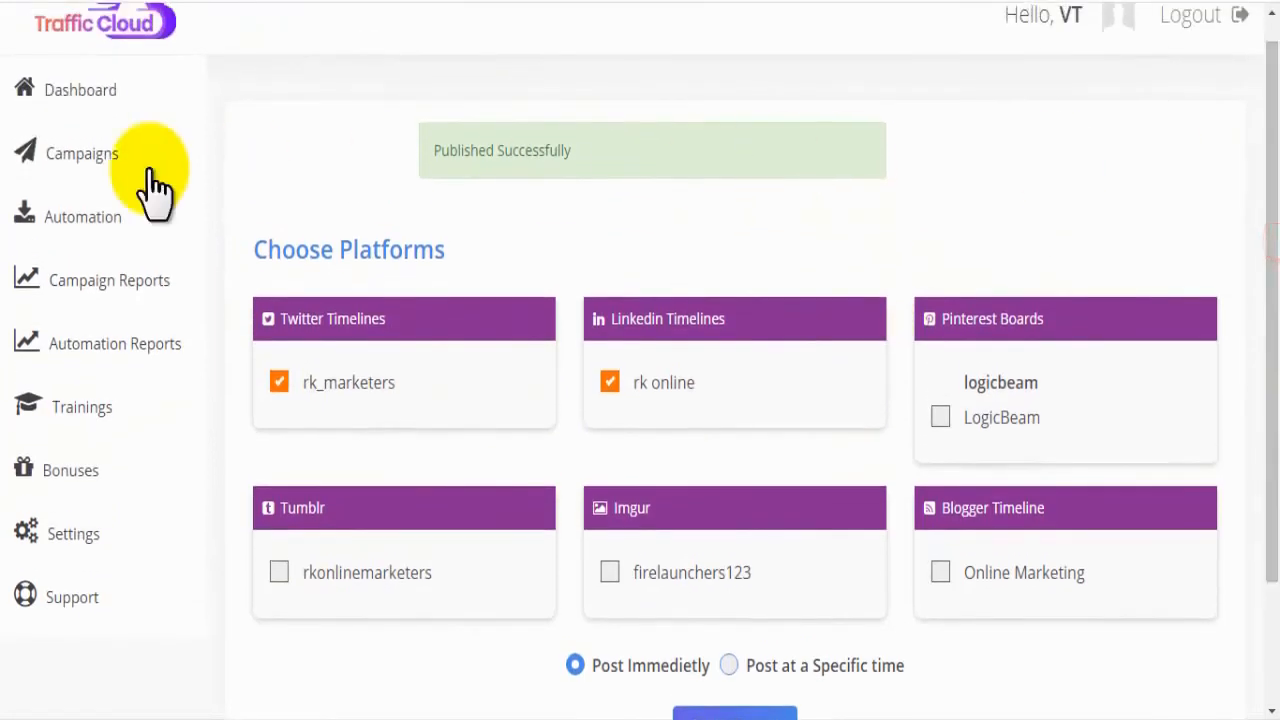
click(88, 116)
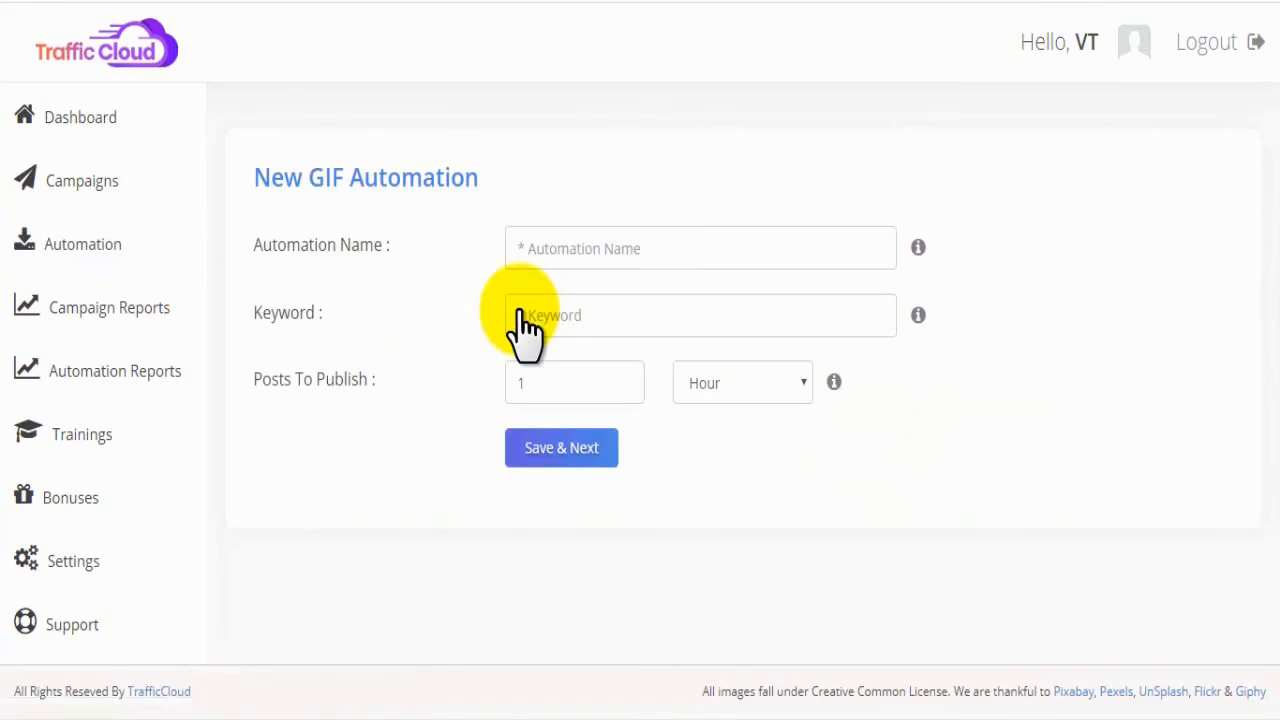
click(566, 250)
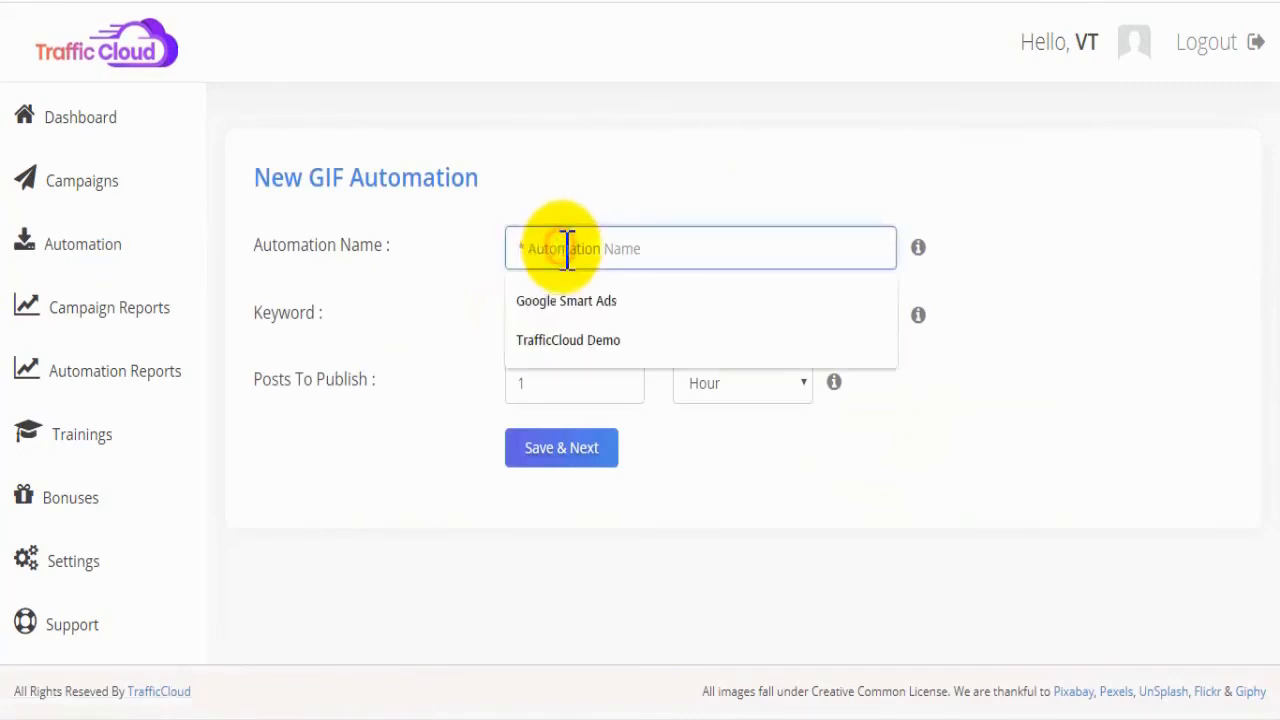
text(online marketing)
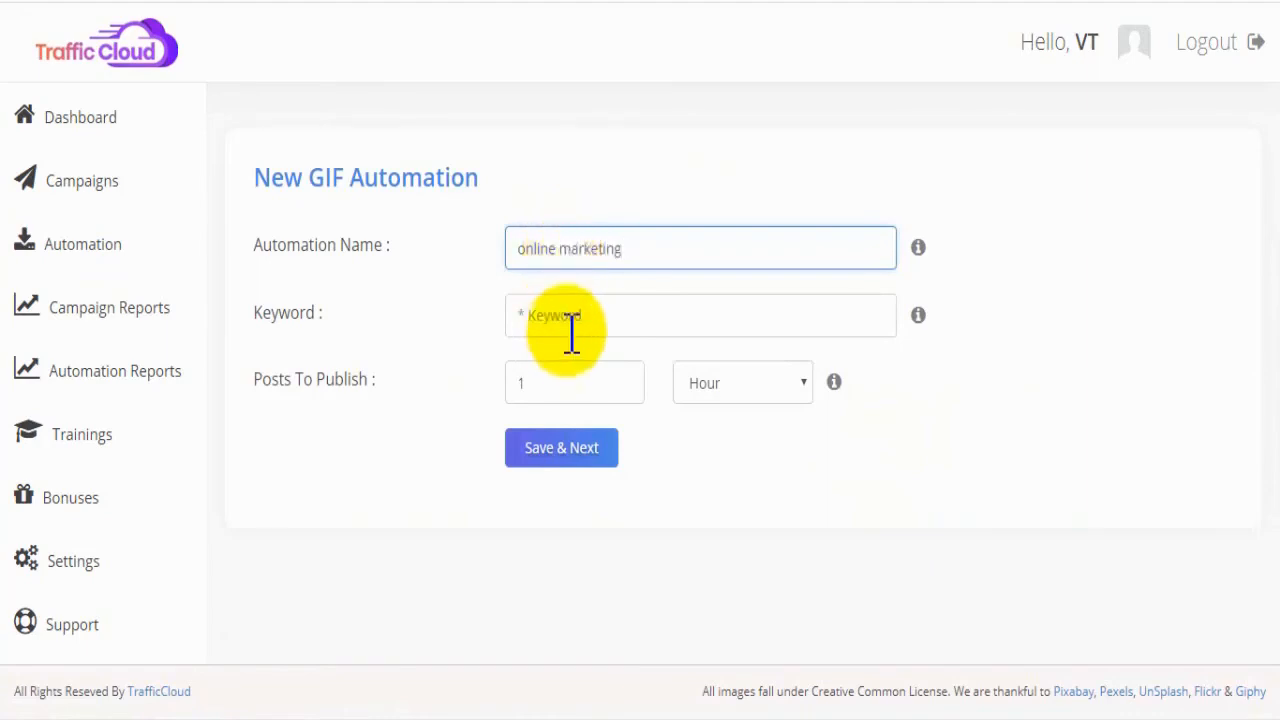
click(575, 331)
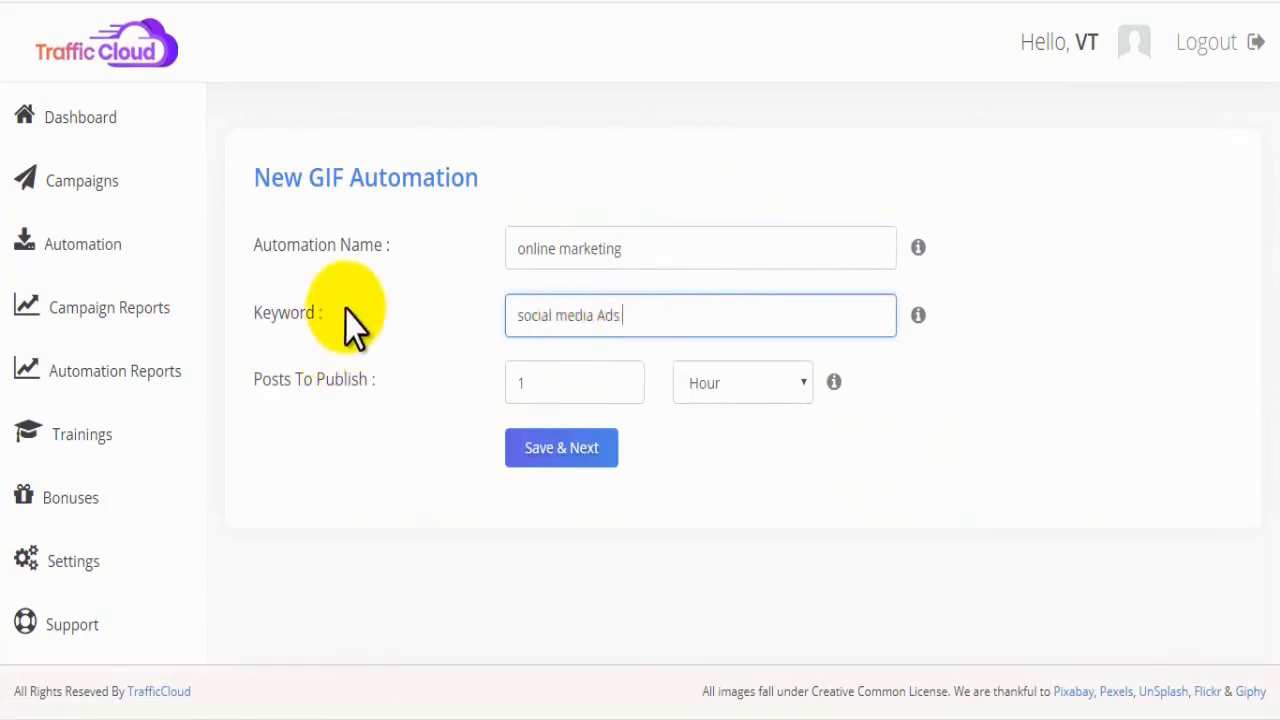
Step: Set the GIF automation to publish 1 post per Day, and save it to continue to the platform choice
click(627, 377)
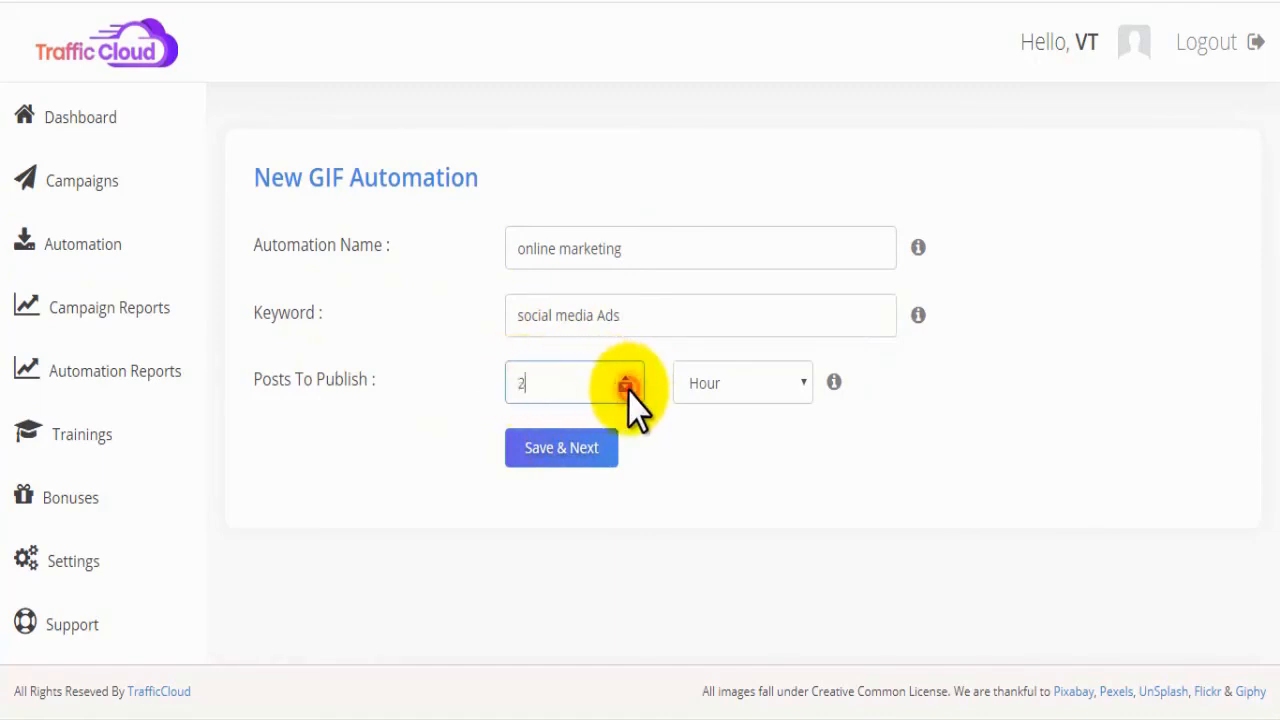
click(627, 388)
drag(543, 388, 487, 389)
click(548, 388)
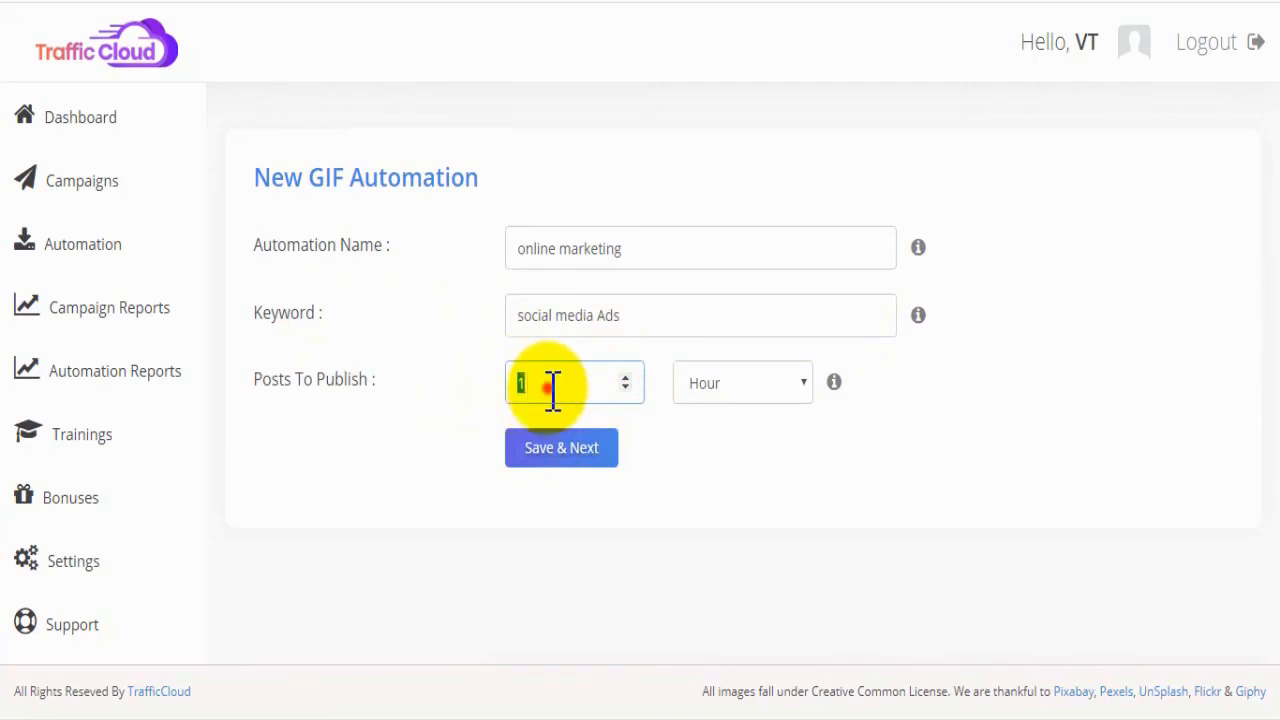
click(791, 385)
click(740, 437)
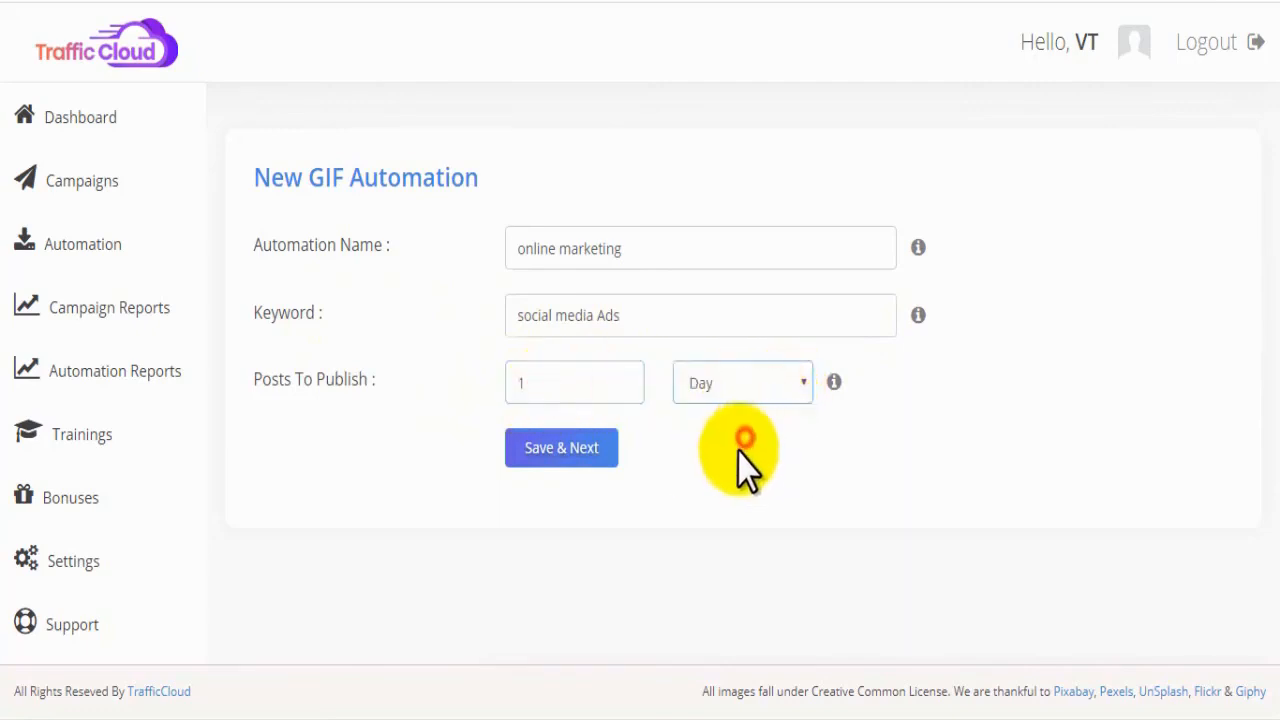
click(745, 387)
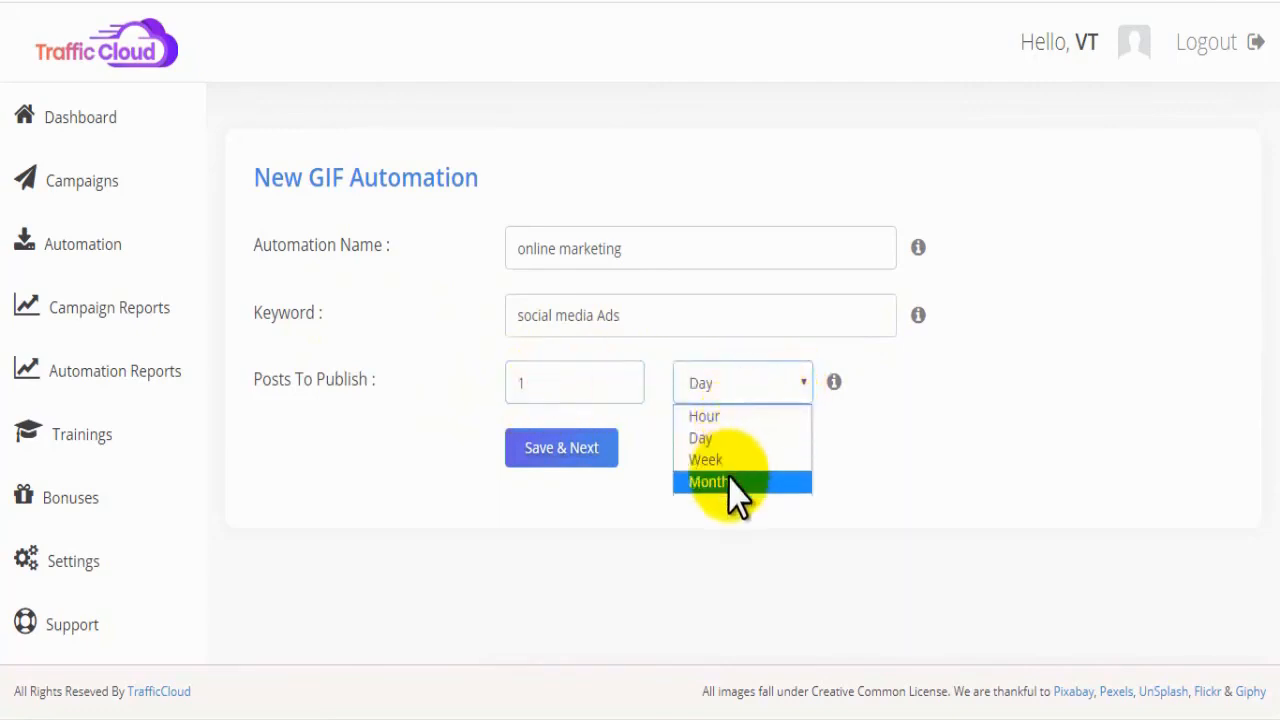
click(730, 438)
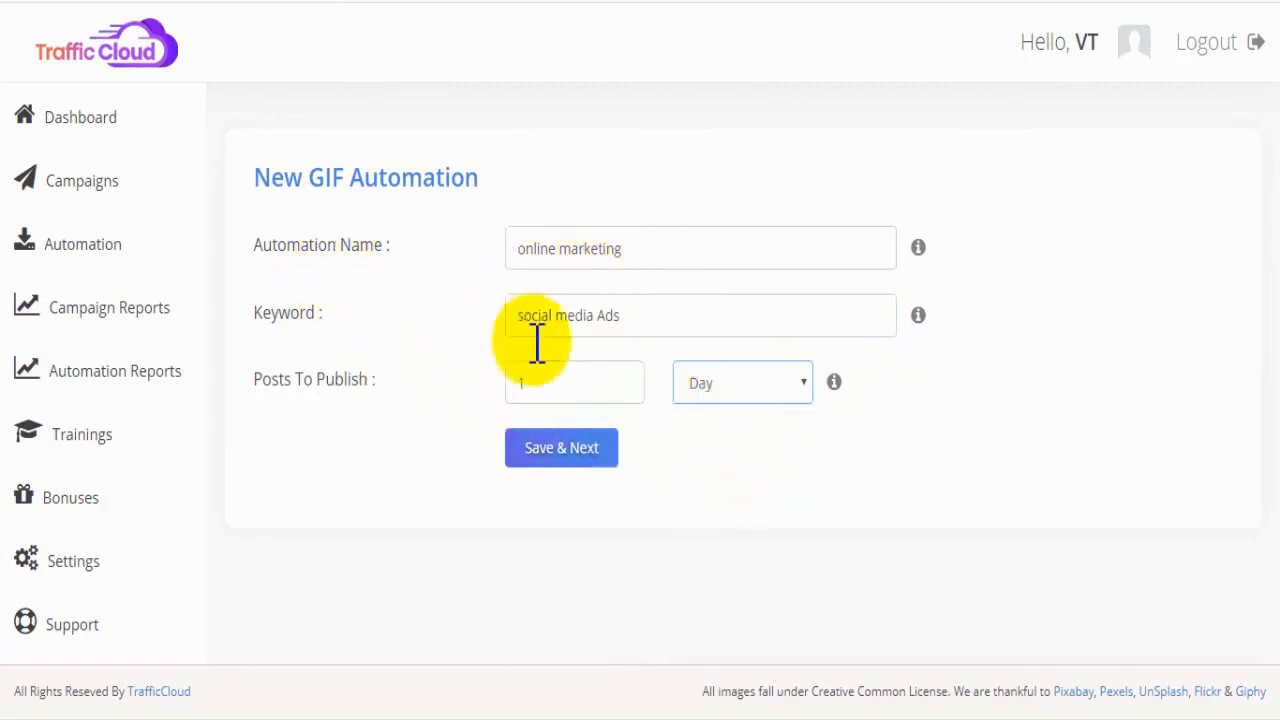
click(531, 452)
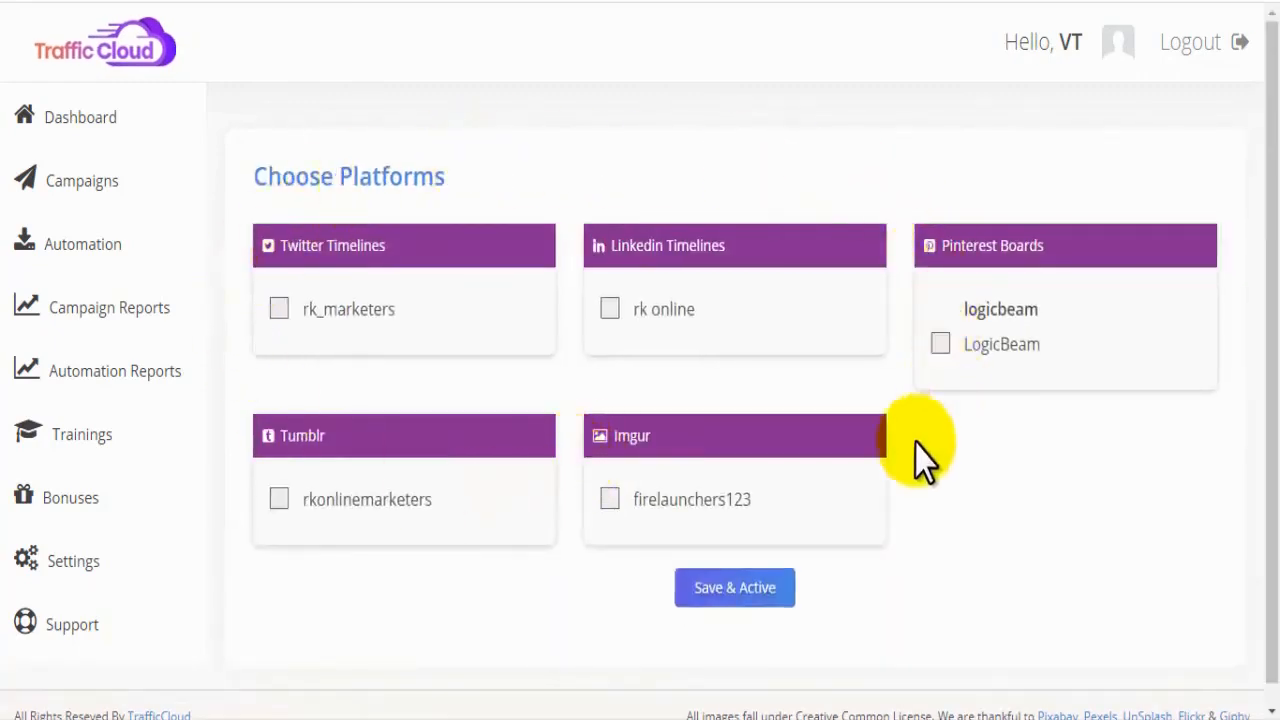
Step: Select the Twitter, LinkedIn, Pinterest, Imgur and Tumblr accounts for the GIF automation, and save and activate it
drag(486, 171, 257, 186)
click(277, 194)
click(280, 308)
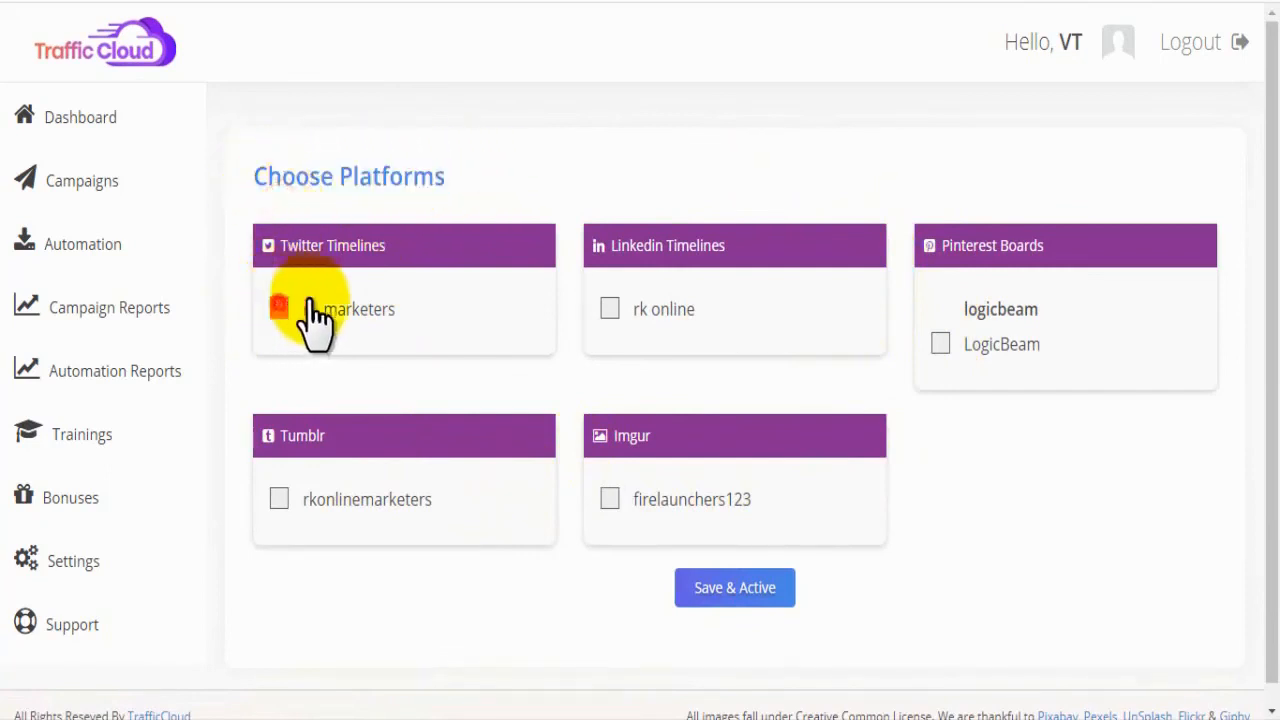
click(610, 309)
click(940, 344)
click(610, 499)
click(279, 500)
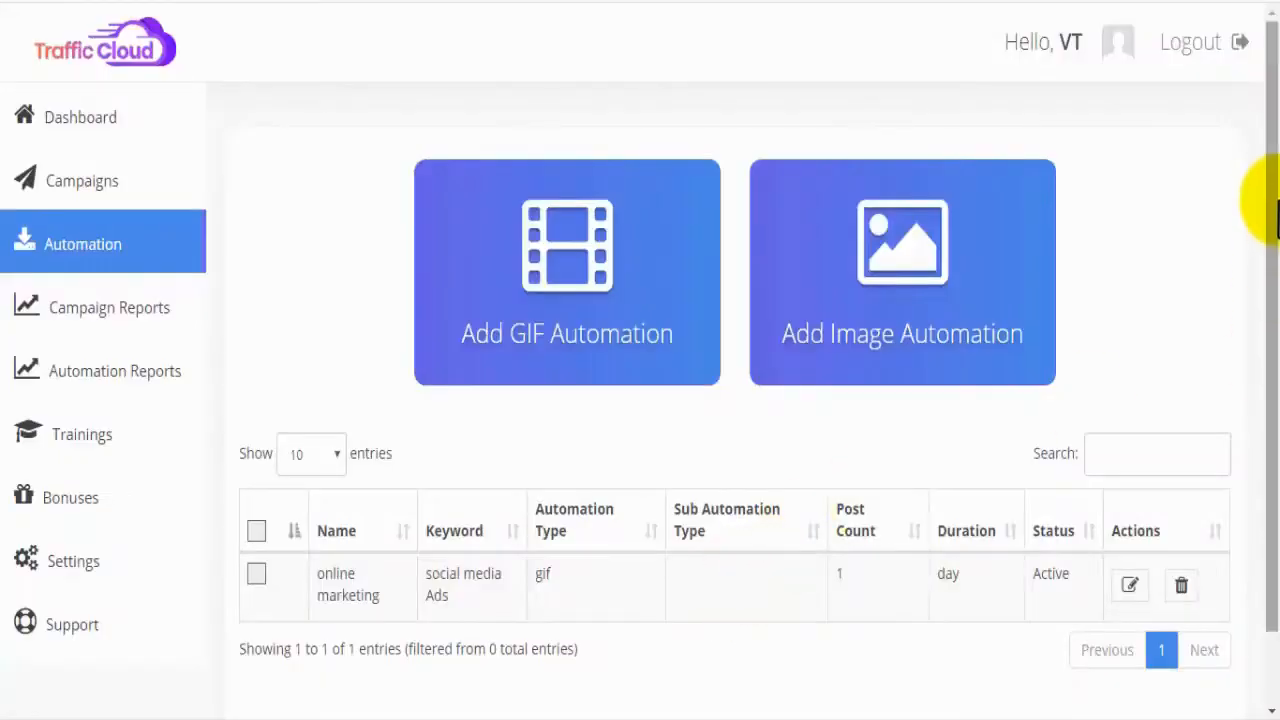
Step: Review the online marketing automation's entry in the table: name, keyword, type, post count, duration, status and available actions
drag(1268, 194, 1268, 266)
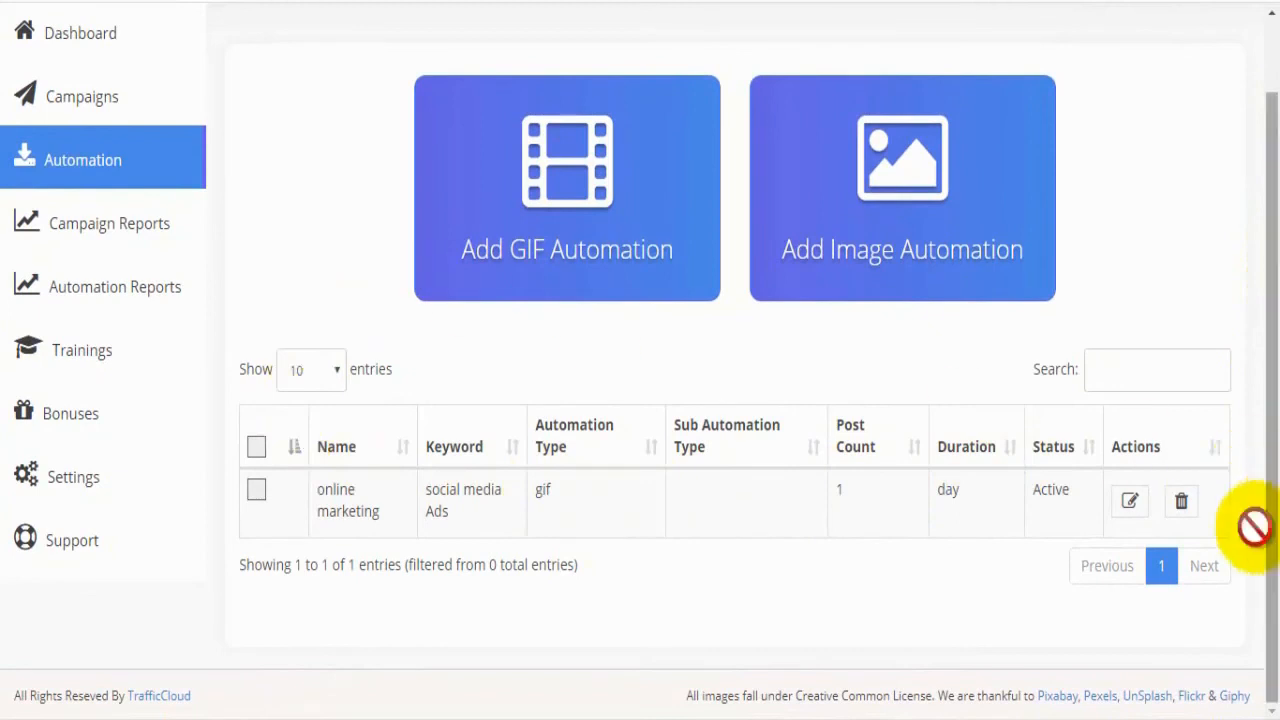
drag(388, 513, 318, 492)
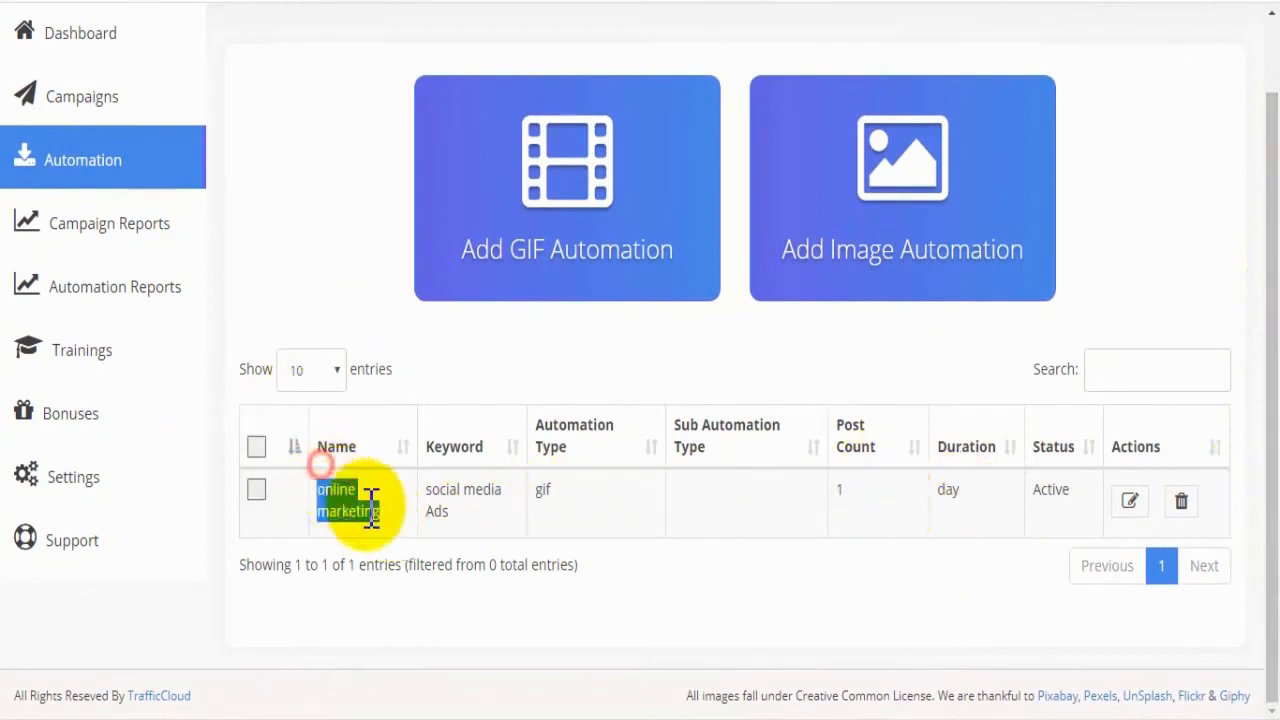
drag(481, 522, 433, 498)
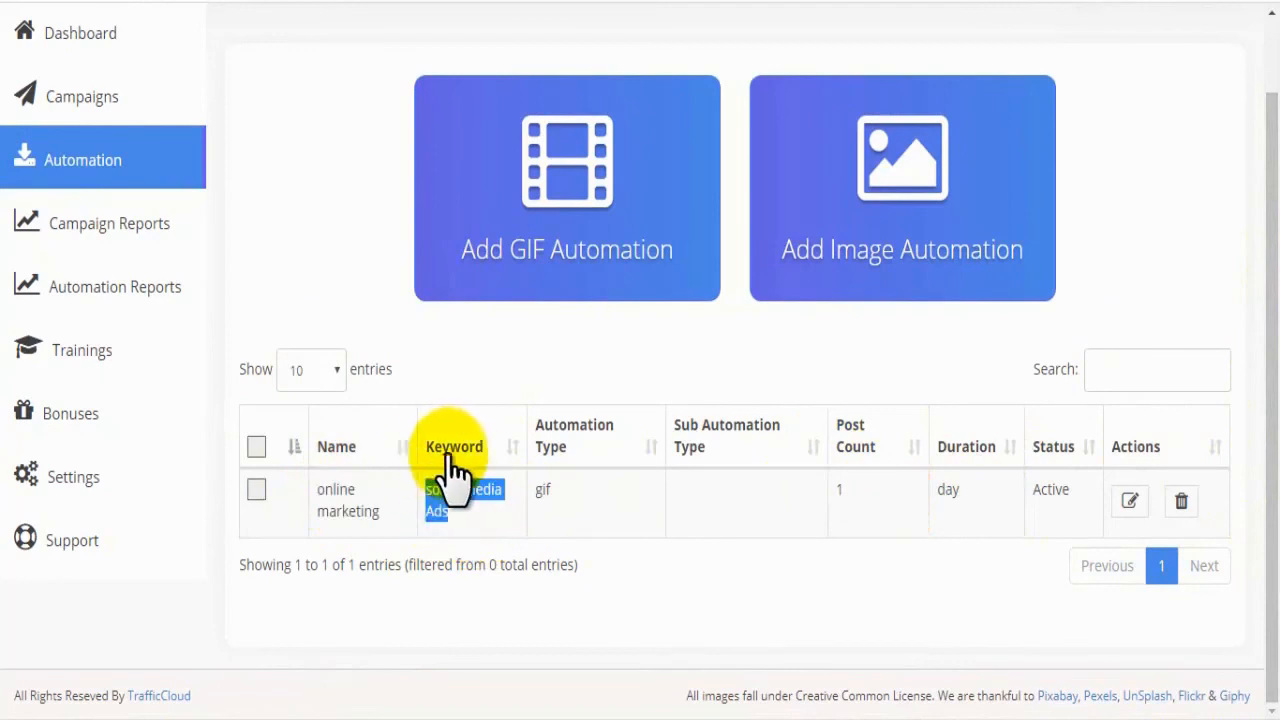
click(590, 515)
drag(580, 497, 542, 492)
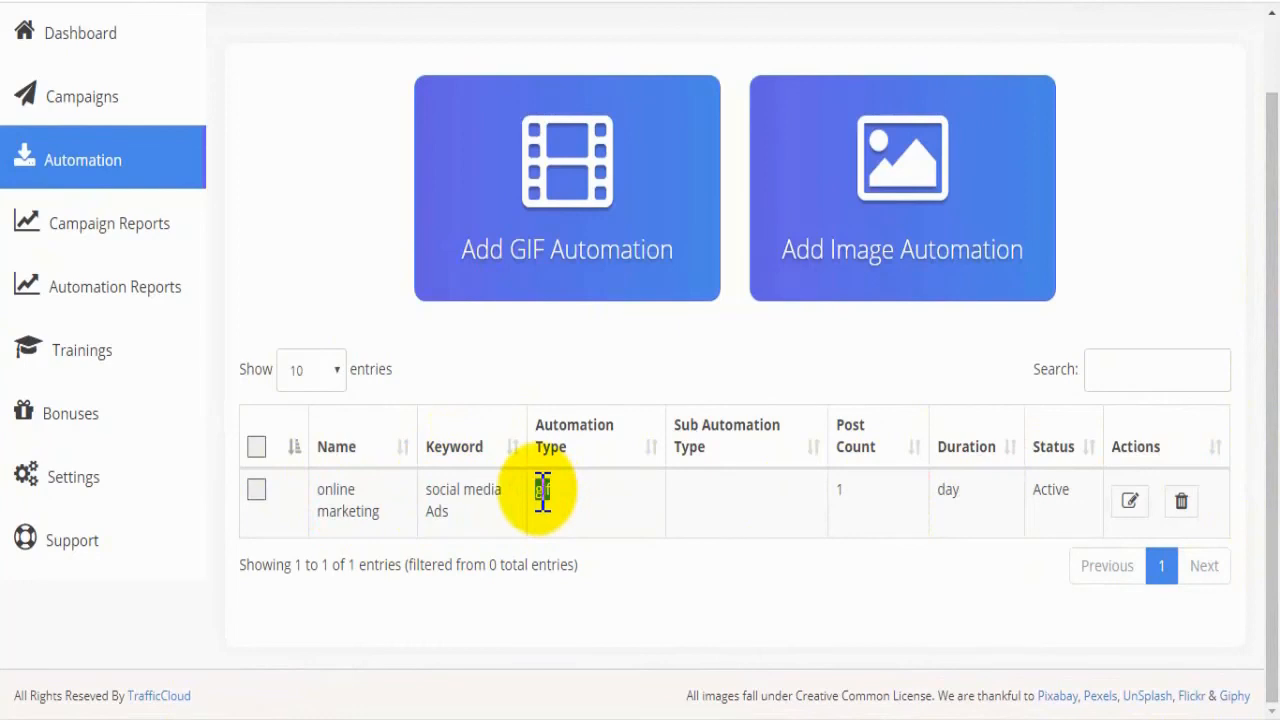
drag(565, 499, 533, 495)
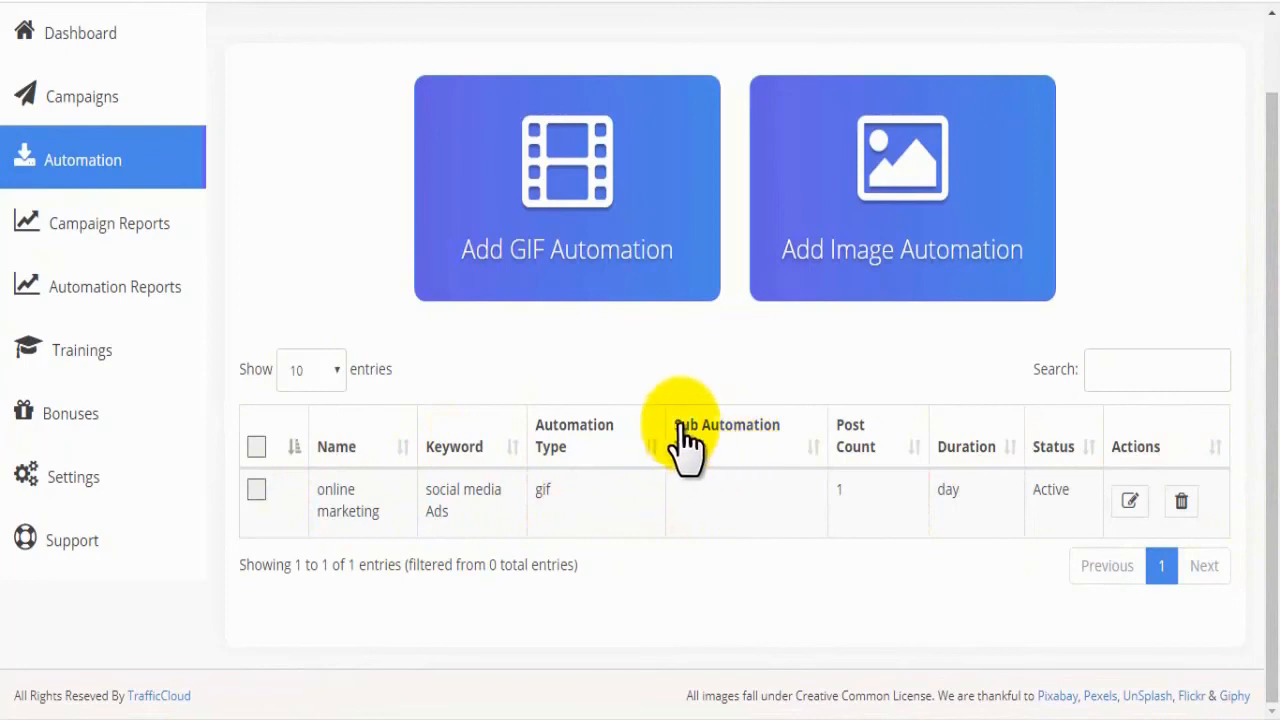
click(875, 488)
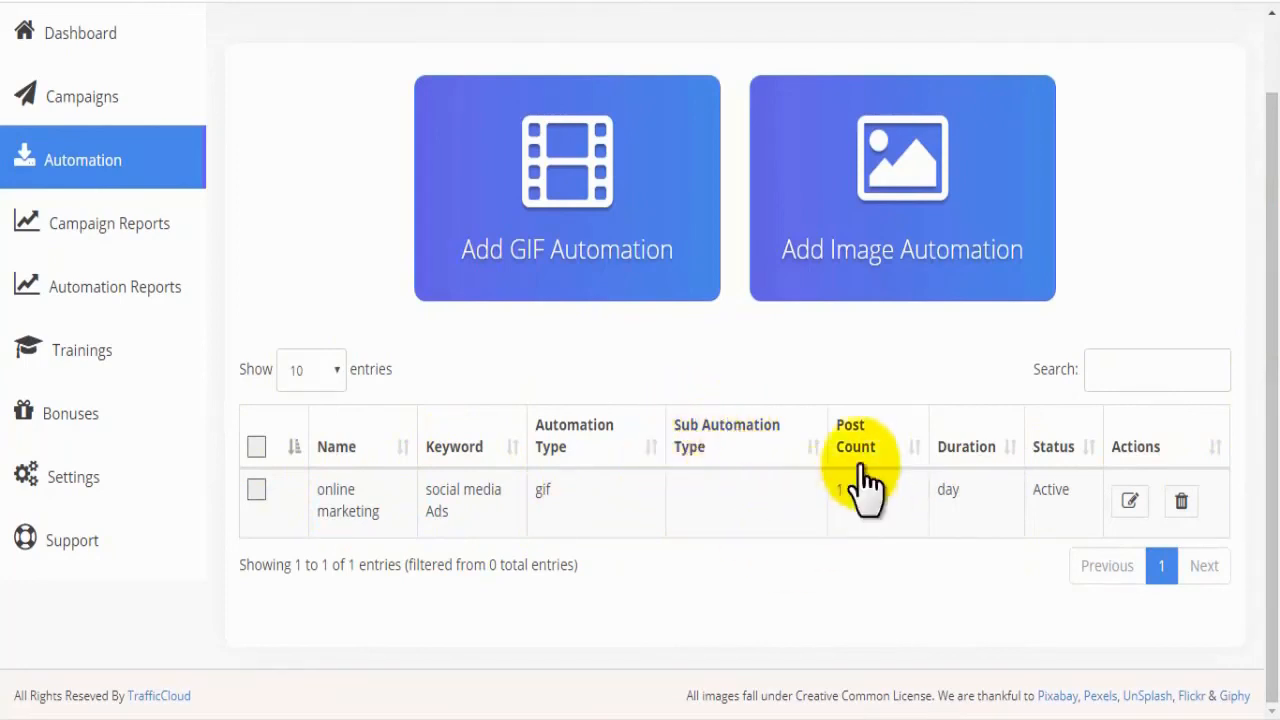
drag(920, 492, 986, 495)
click(963, 487)
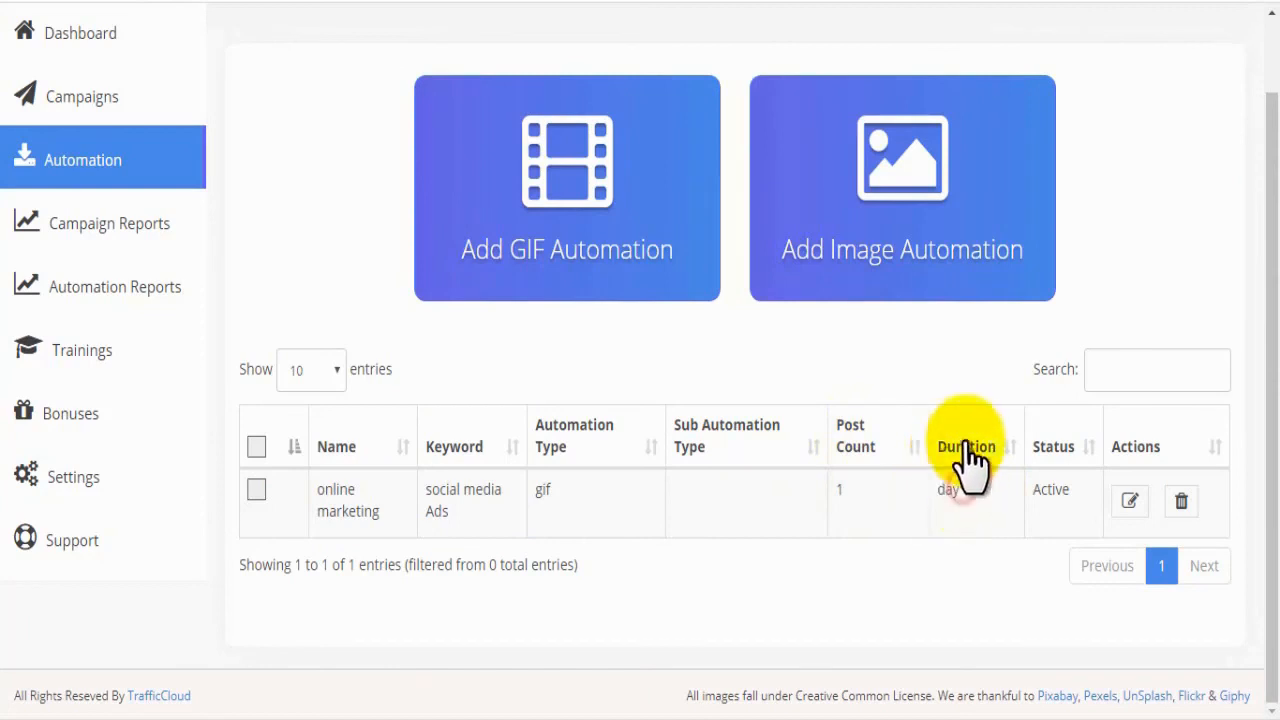
drag(1076, 491, 1034, 497)
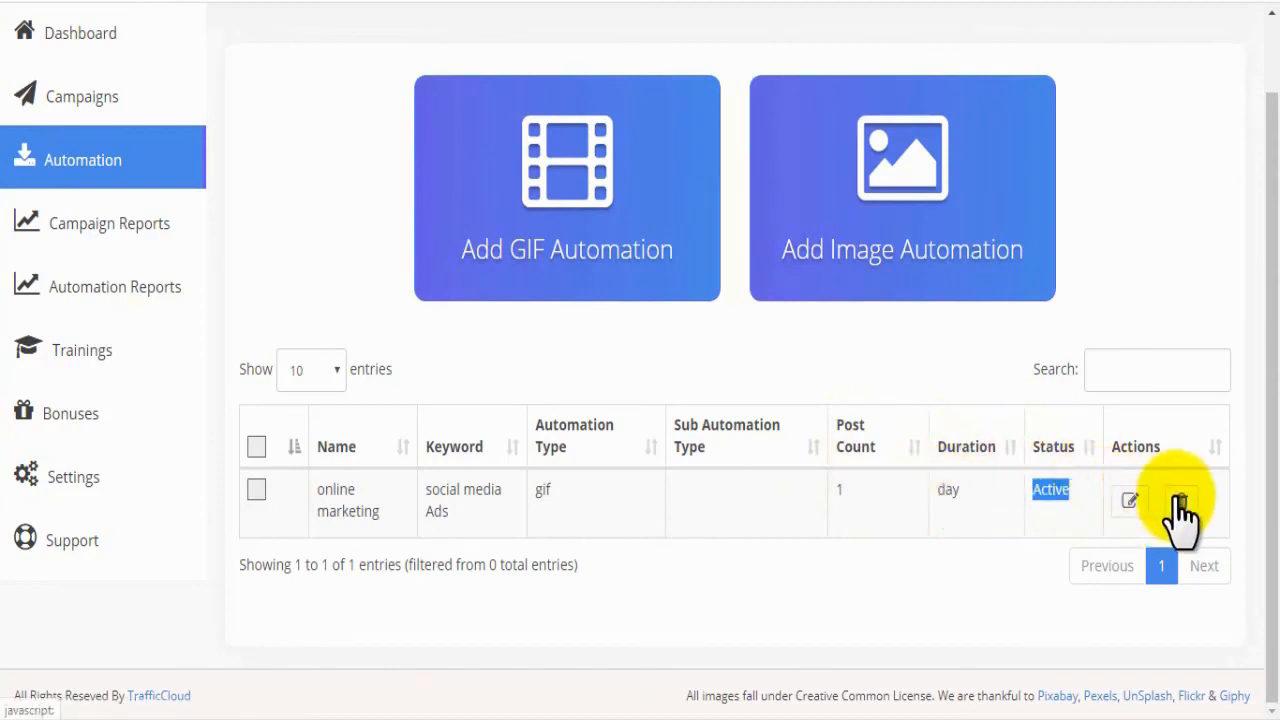
click(1216, 495)
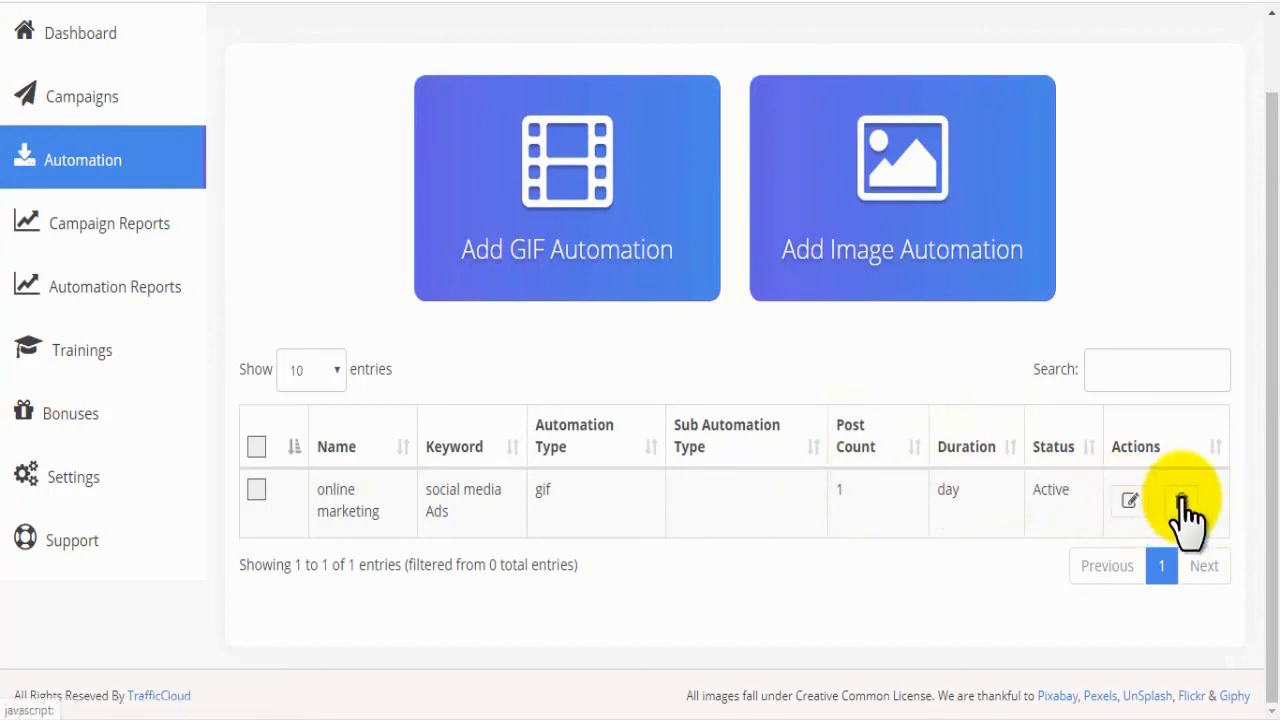
click(1182, 502)
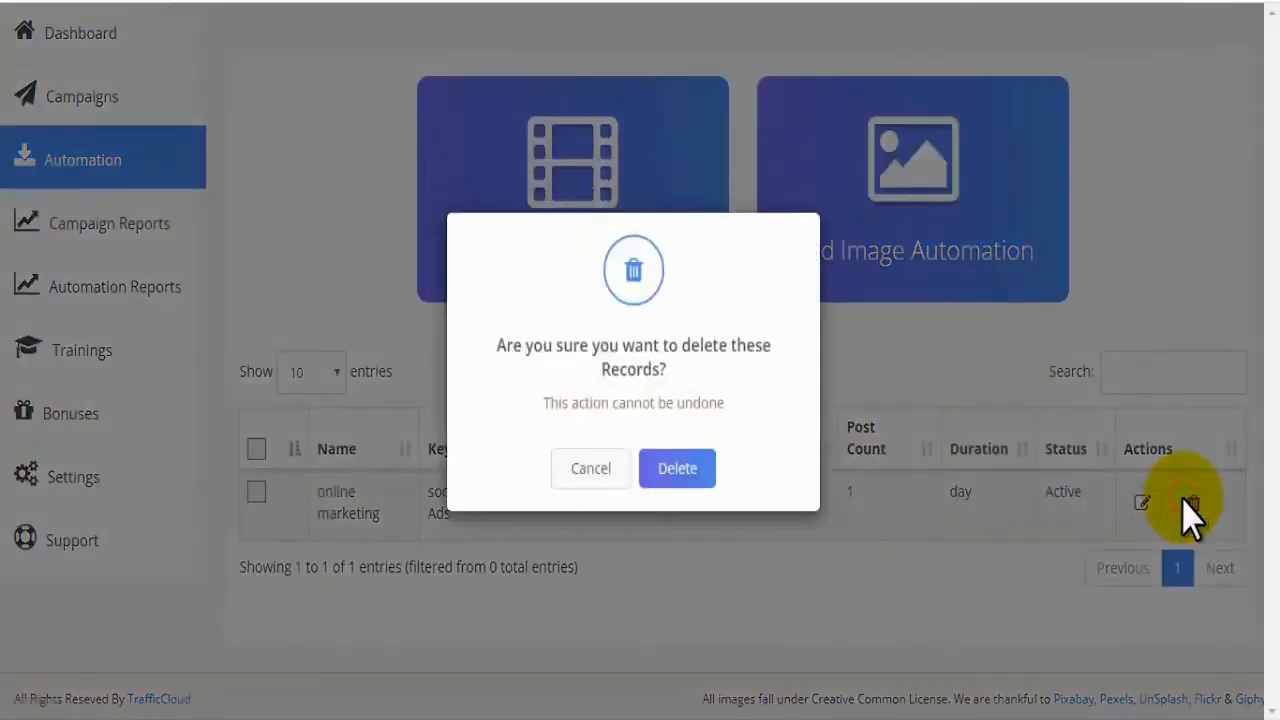
drag(516, 358, 575, 410)
click(546, 414)
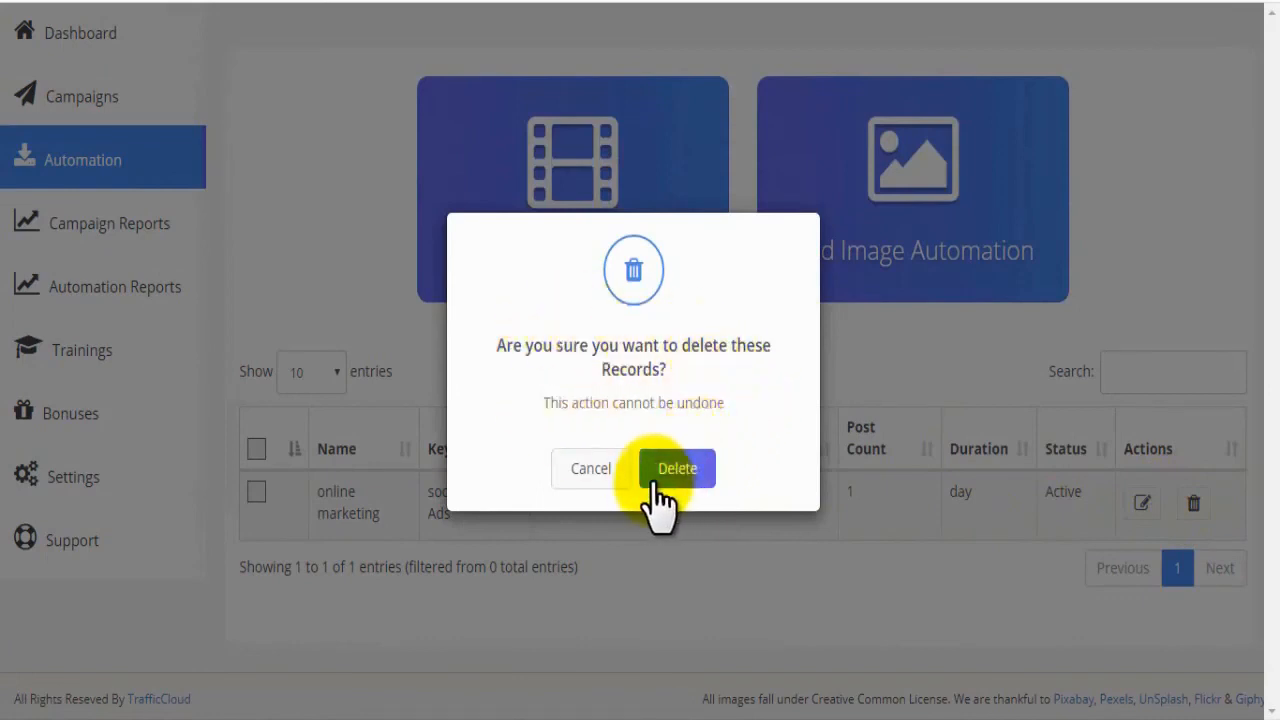
click(577, 470)
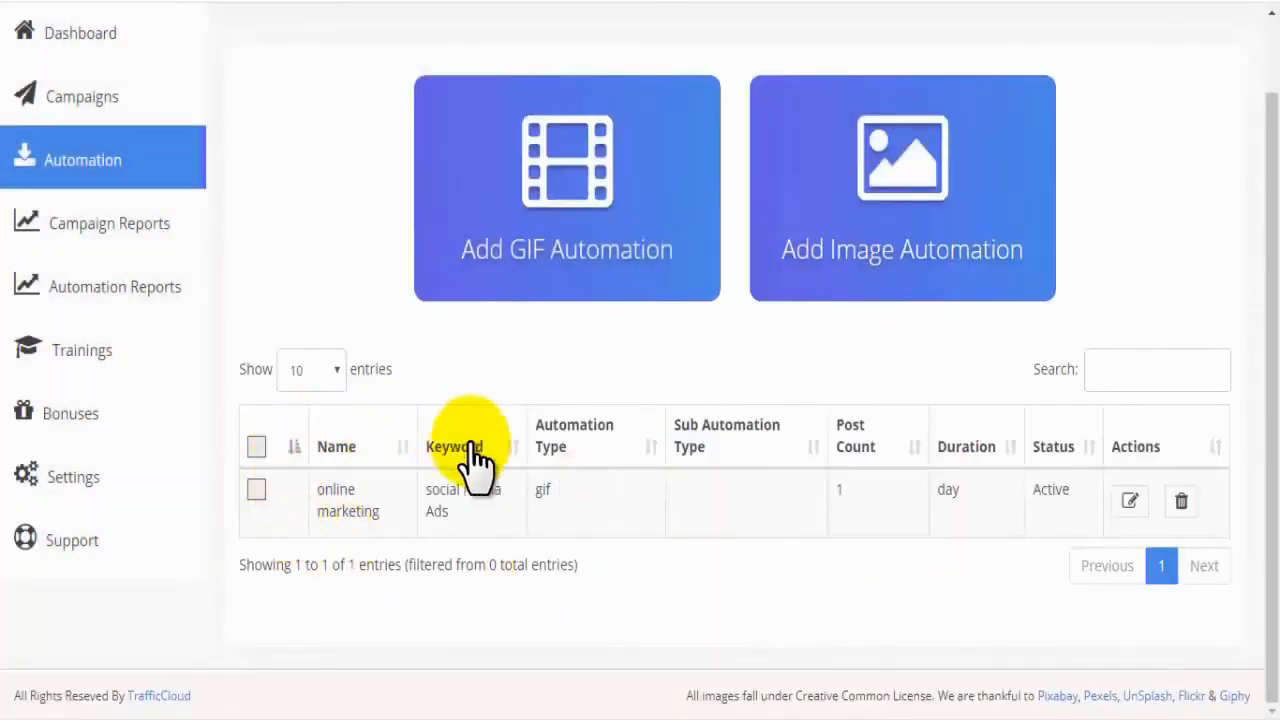
Step: Check the dashboard's automation overview, and start a new image automation named online marketing
click(78, 52)
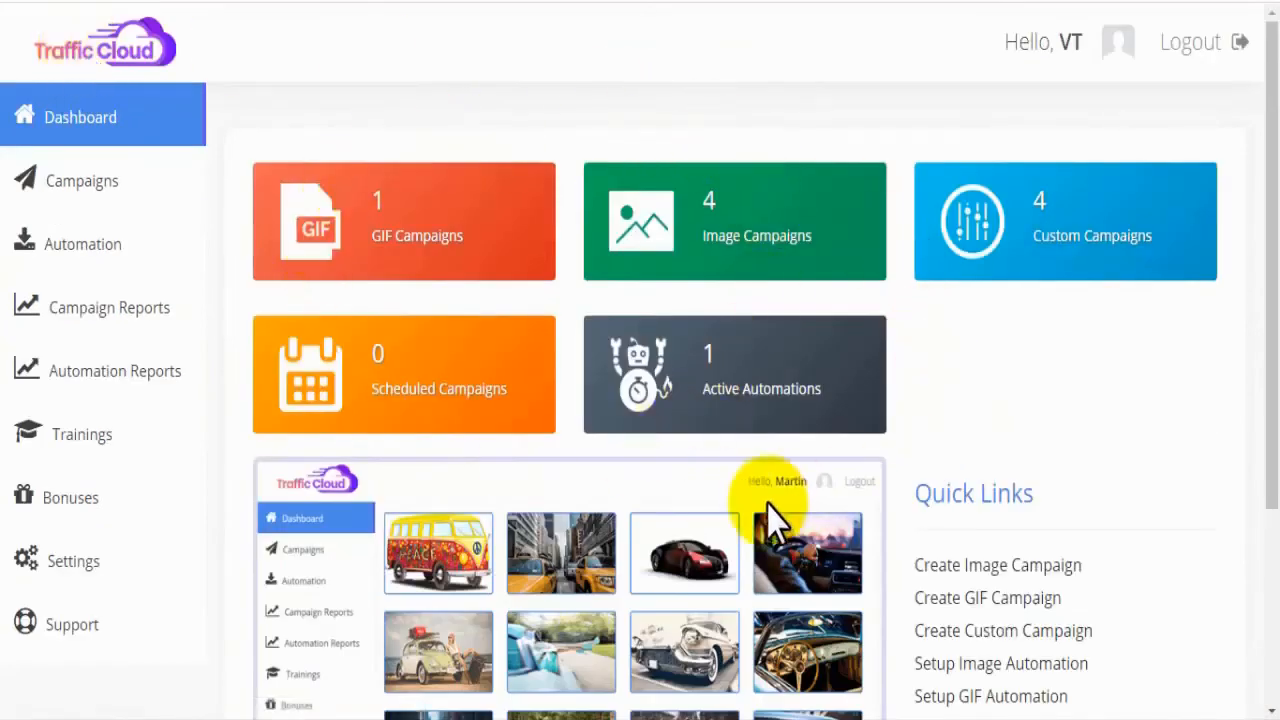
click(108, 243)
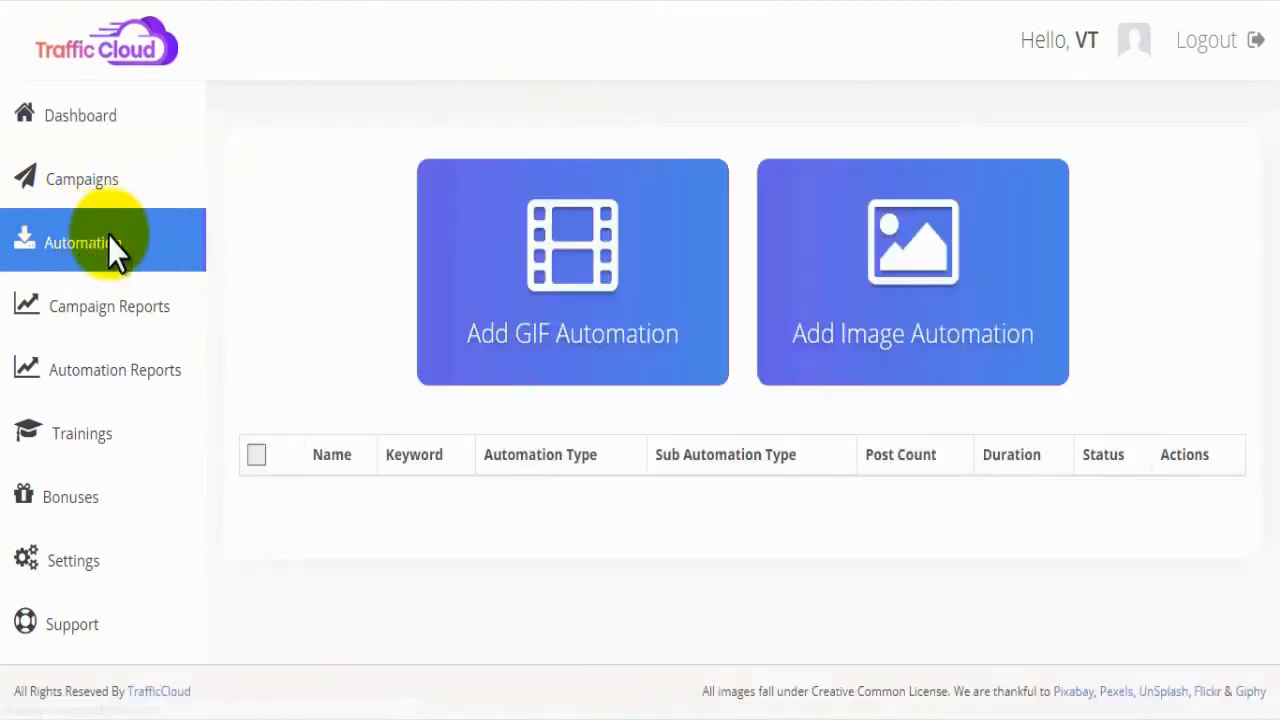
click(440, 268)
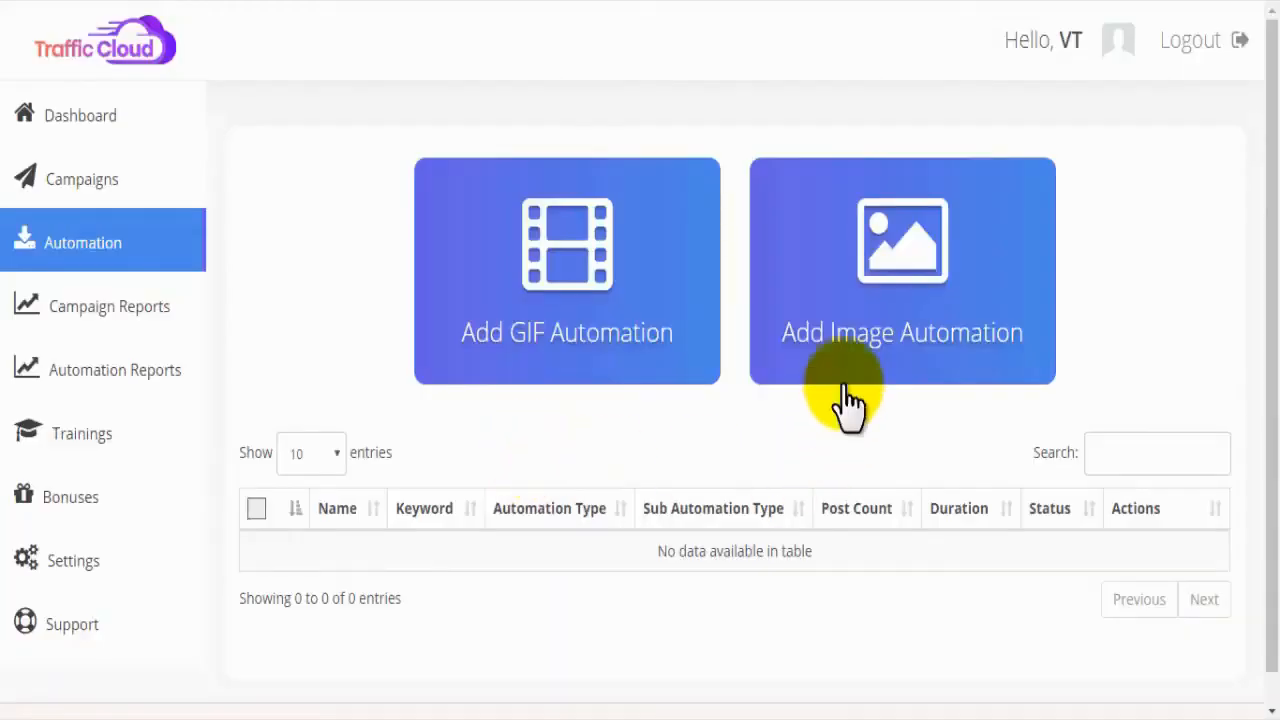
click(872, 335)
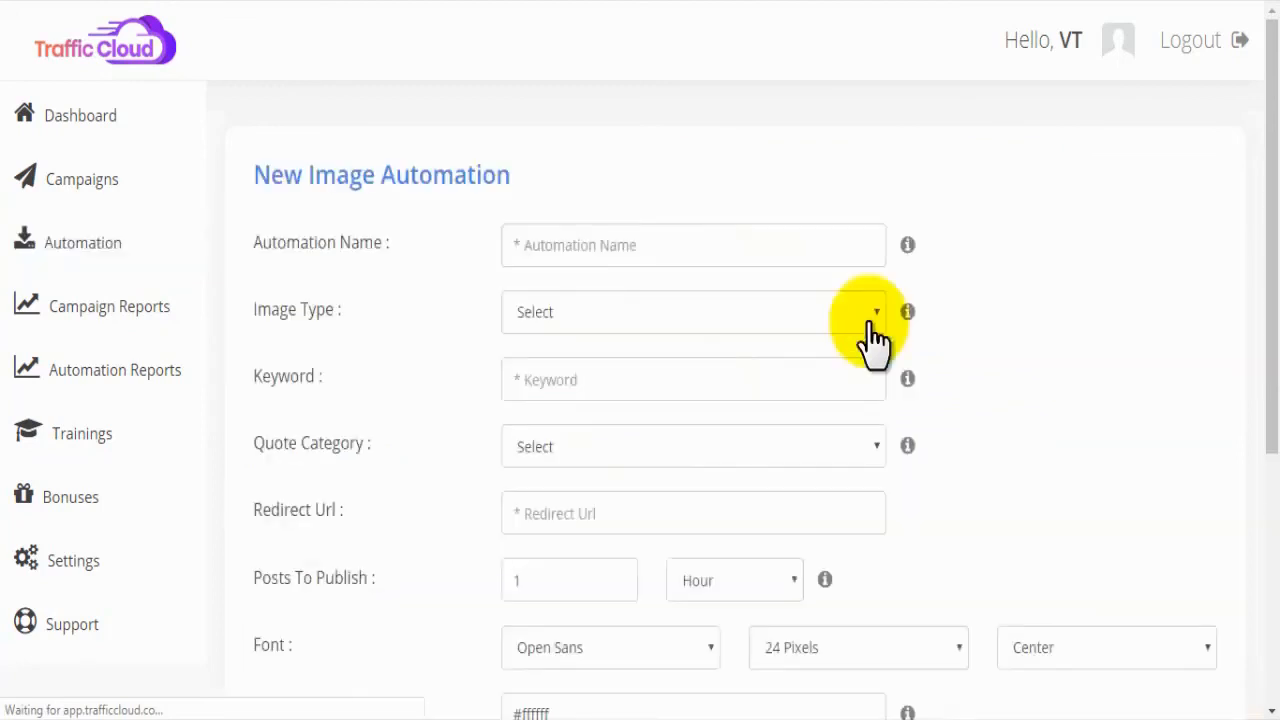
click(588, 243)
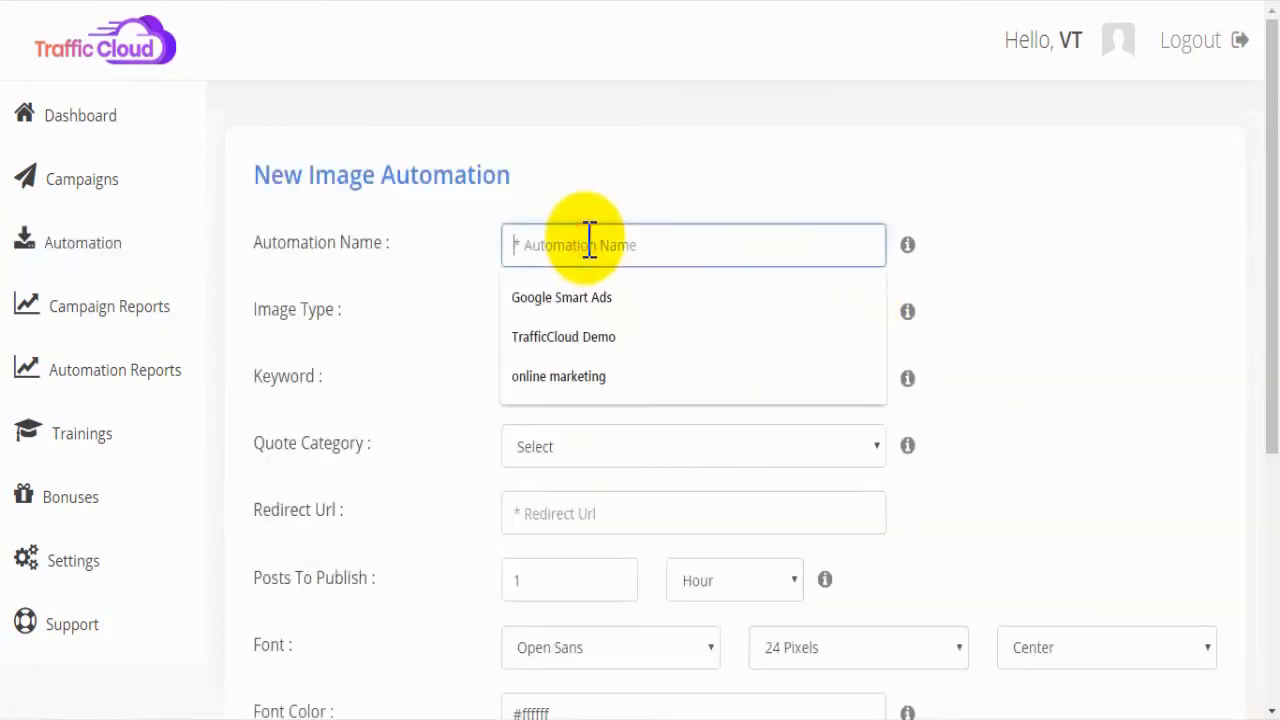
click(588, 377)
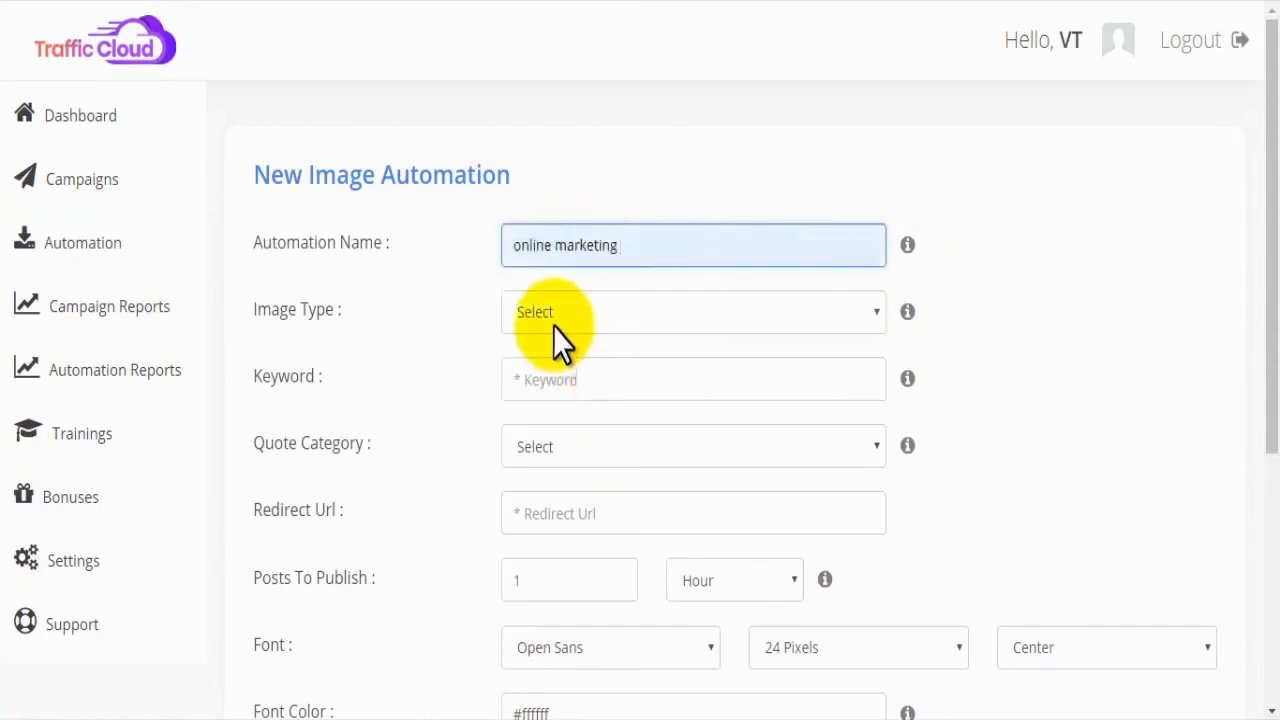
click(556, 321)
click(556, 361)
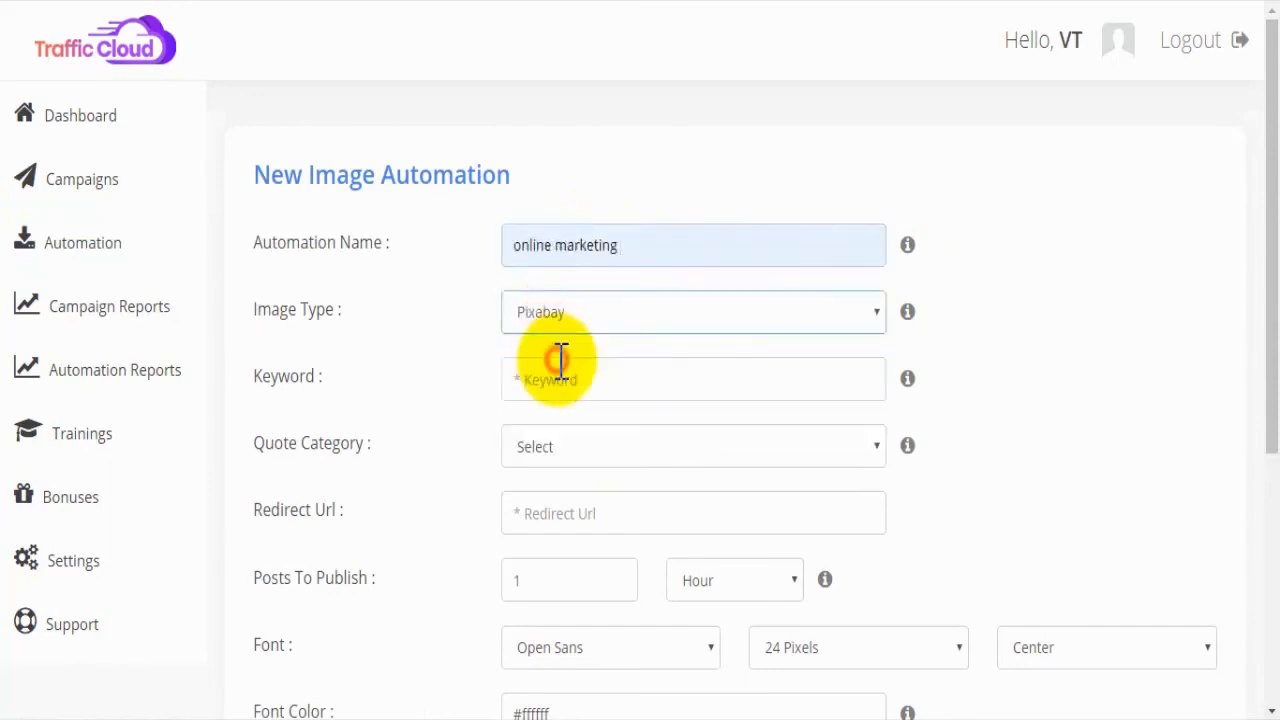
click(566, 378)
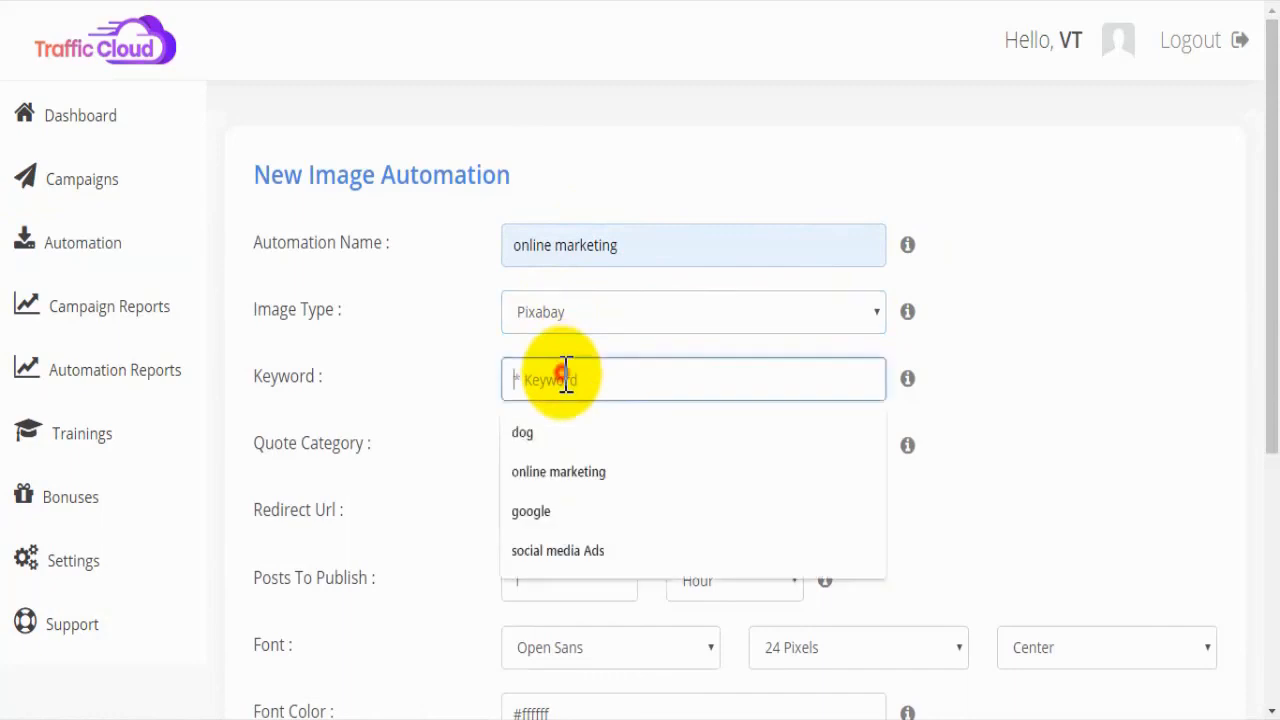
click(560, 551)
Step: Choose the Education quote category, and set the image automation to publish 1 post per Day
drag(1272, 250, 1274, 375)
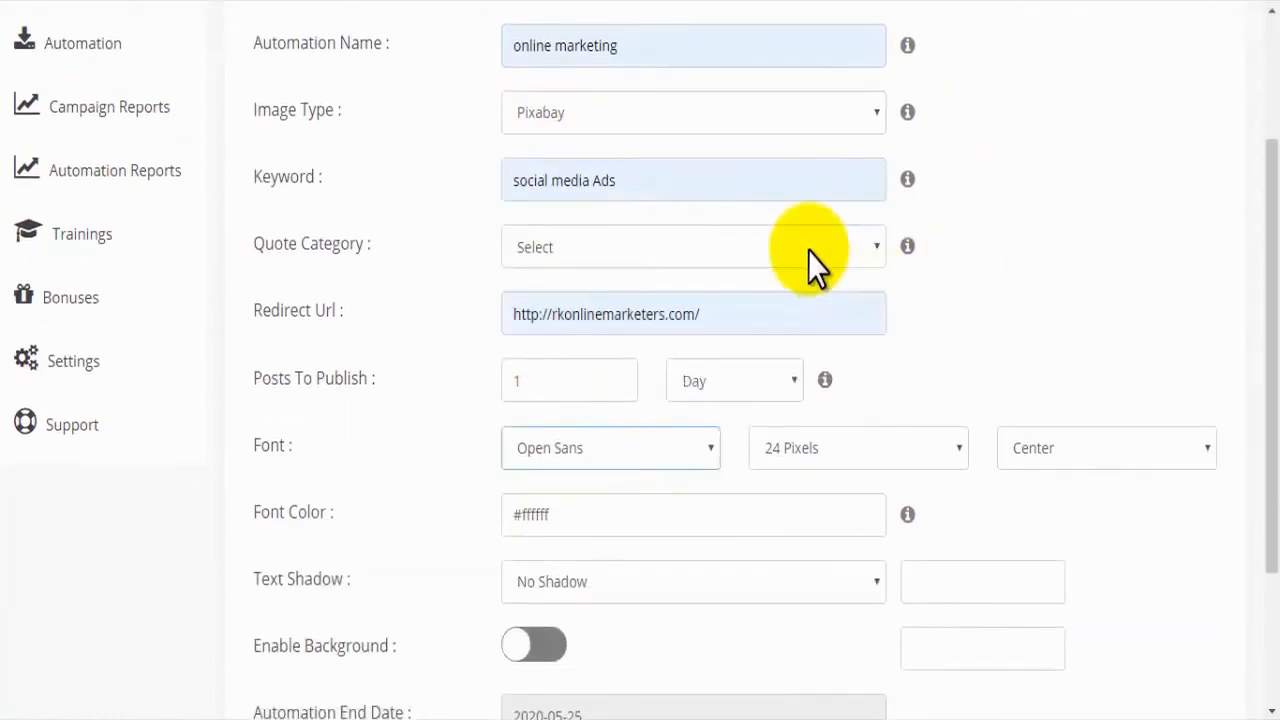
click(760, 250)
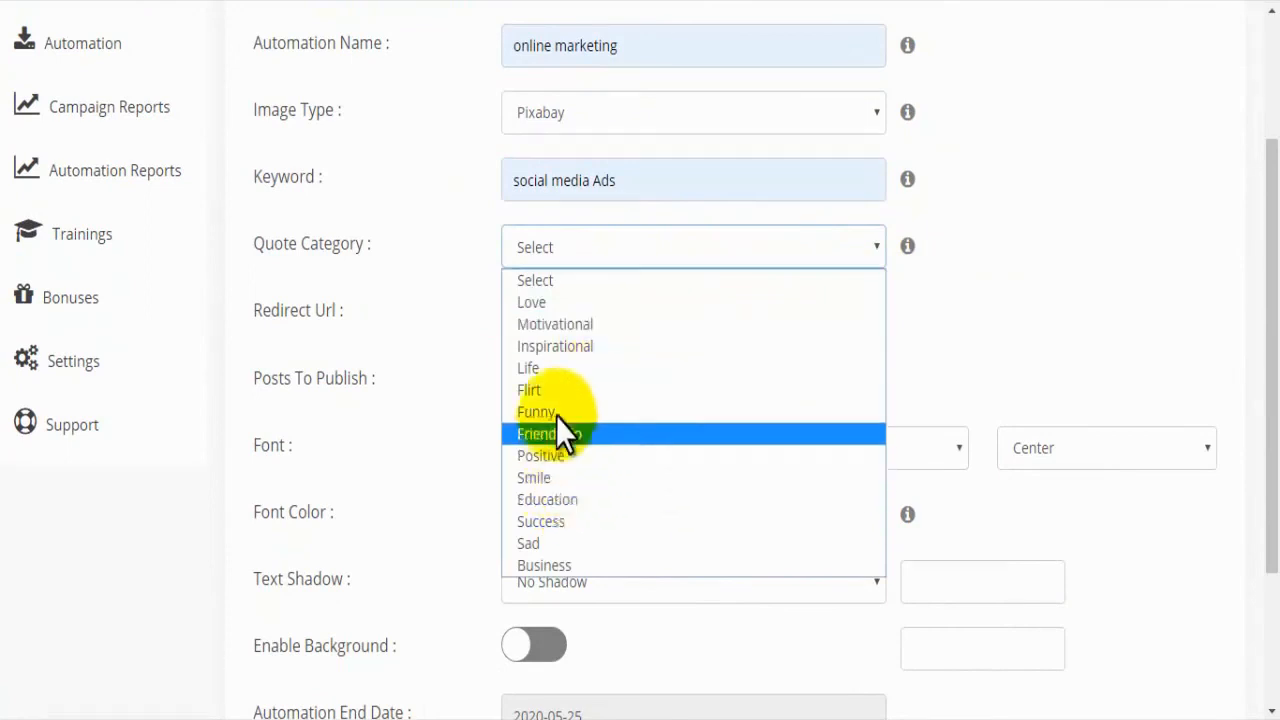
click(549, 500)
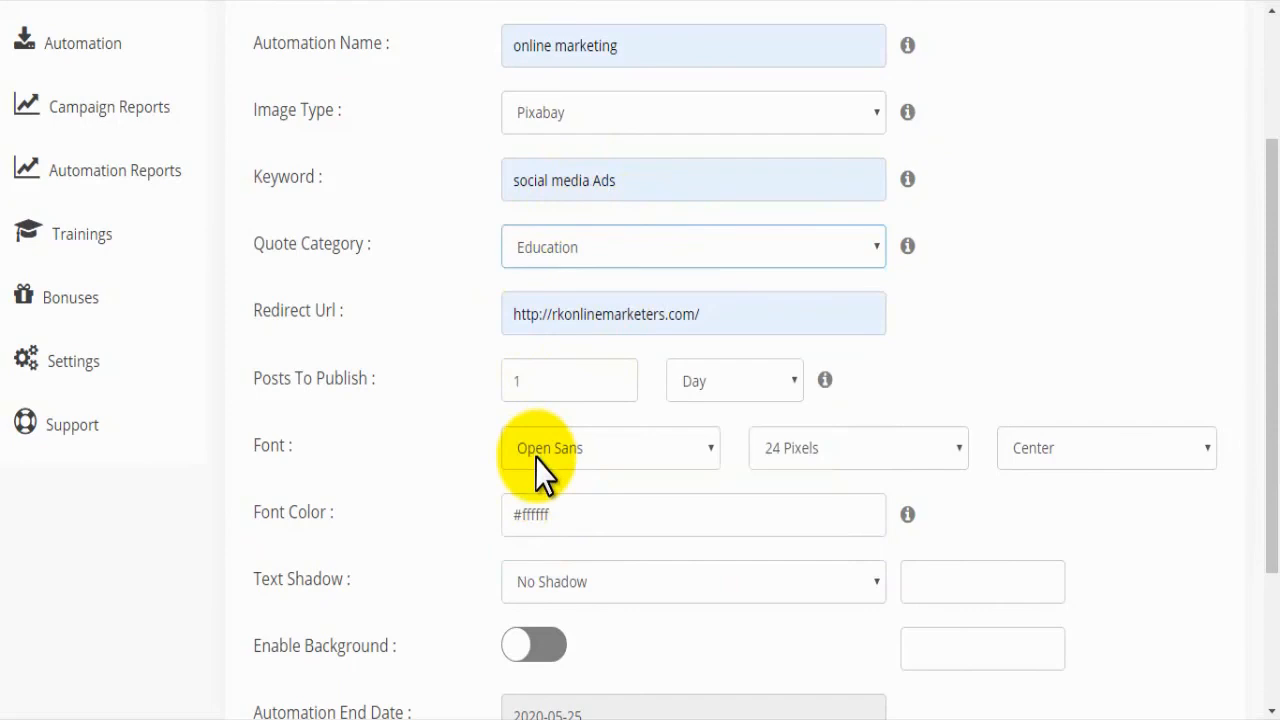
scroll(535, 458, down, 1)
click(562, 276)
click(671, 282)
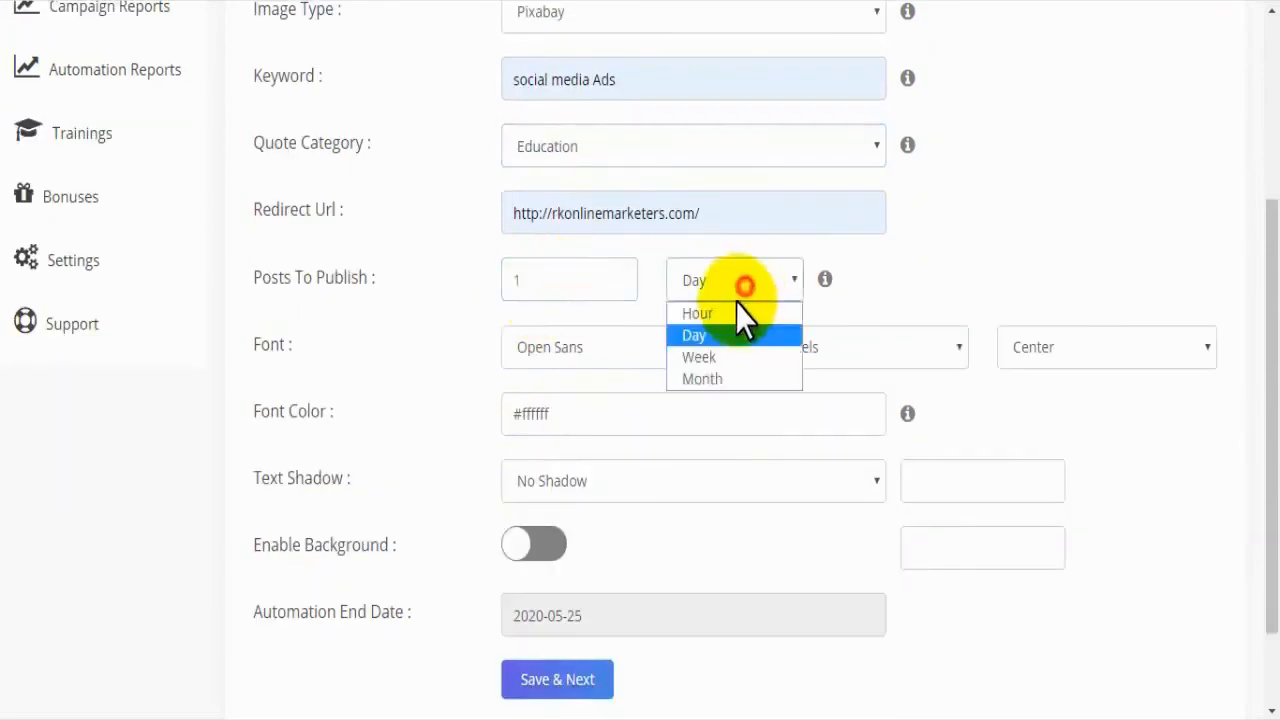
click(716, 334)
Step: Set the quote text's font to Raleway at 32 Pixels with Center alignment
drag(306, 345, 271, 343)
click(566, 348)
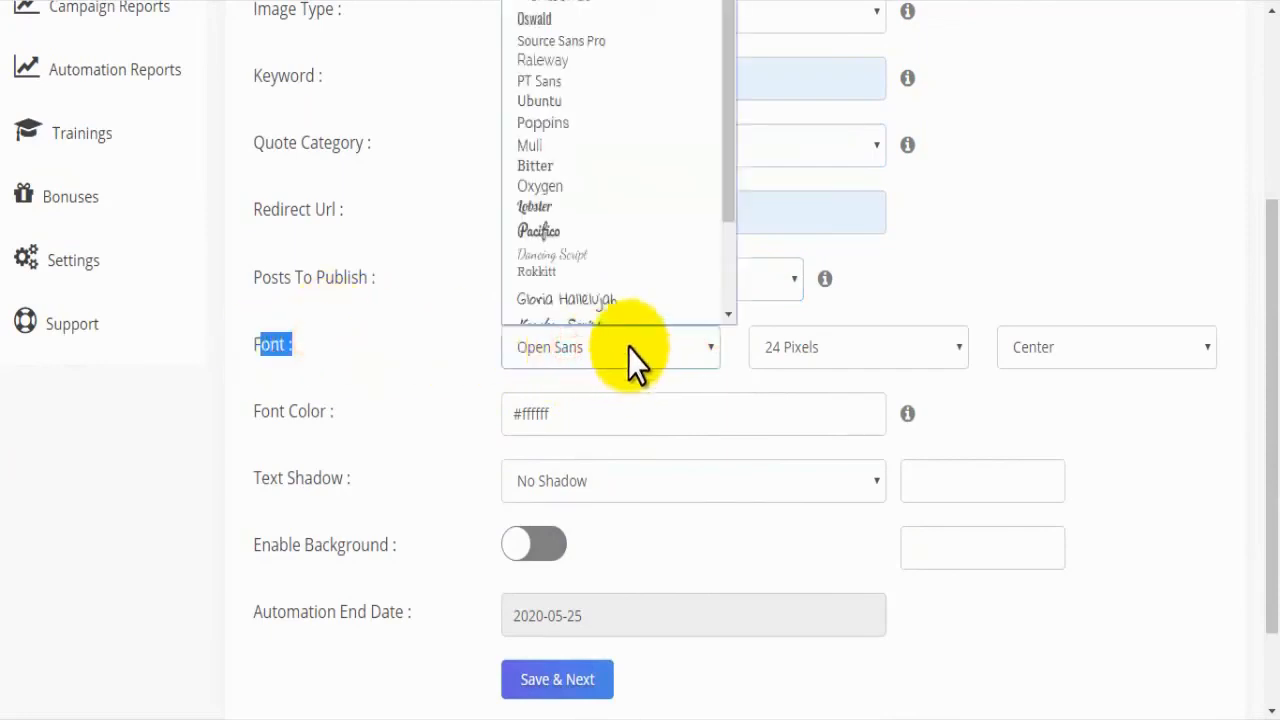
scroll(571, 193, down, 1)
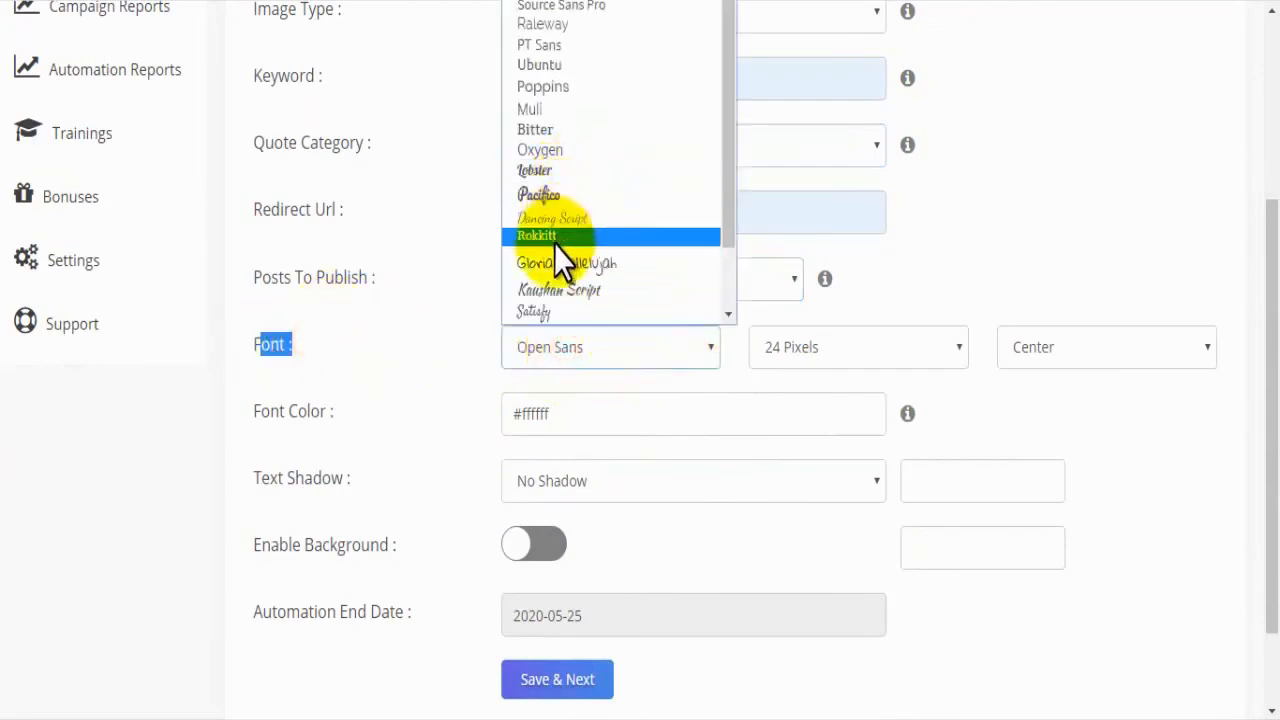
click(559, 29)
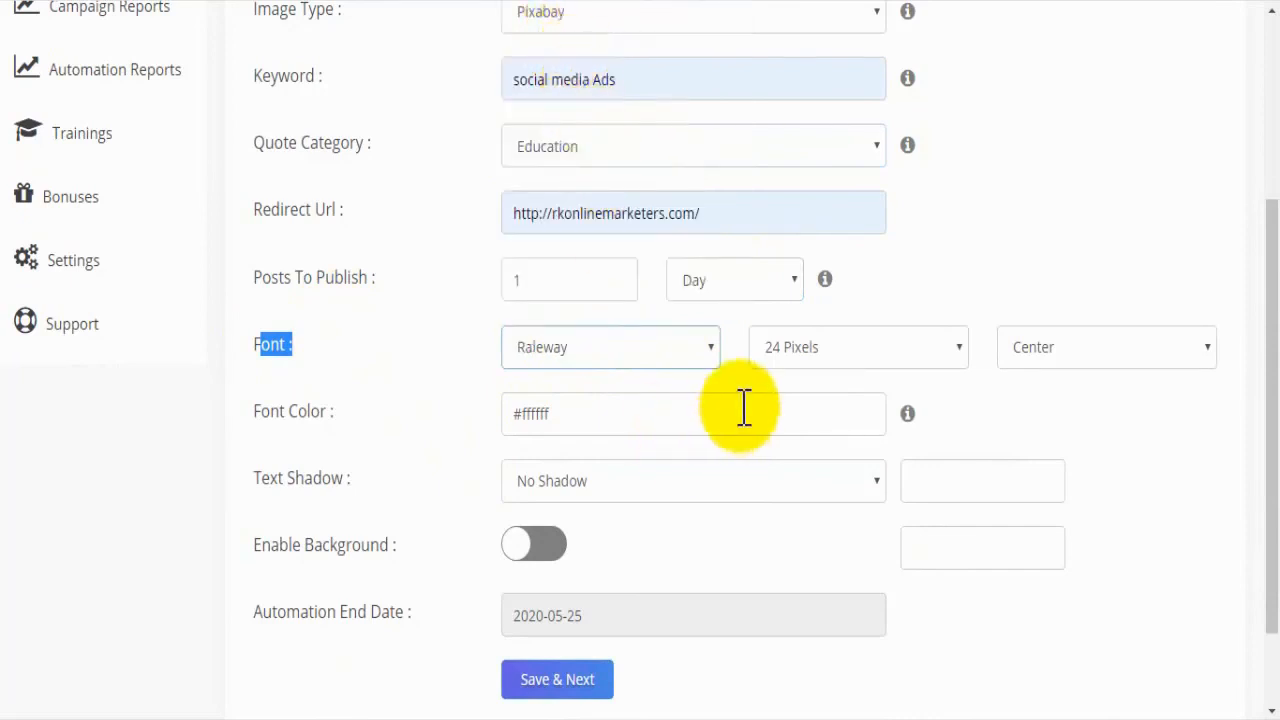
click(908, 352)
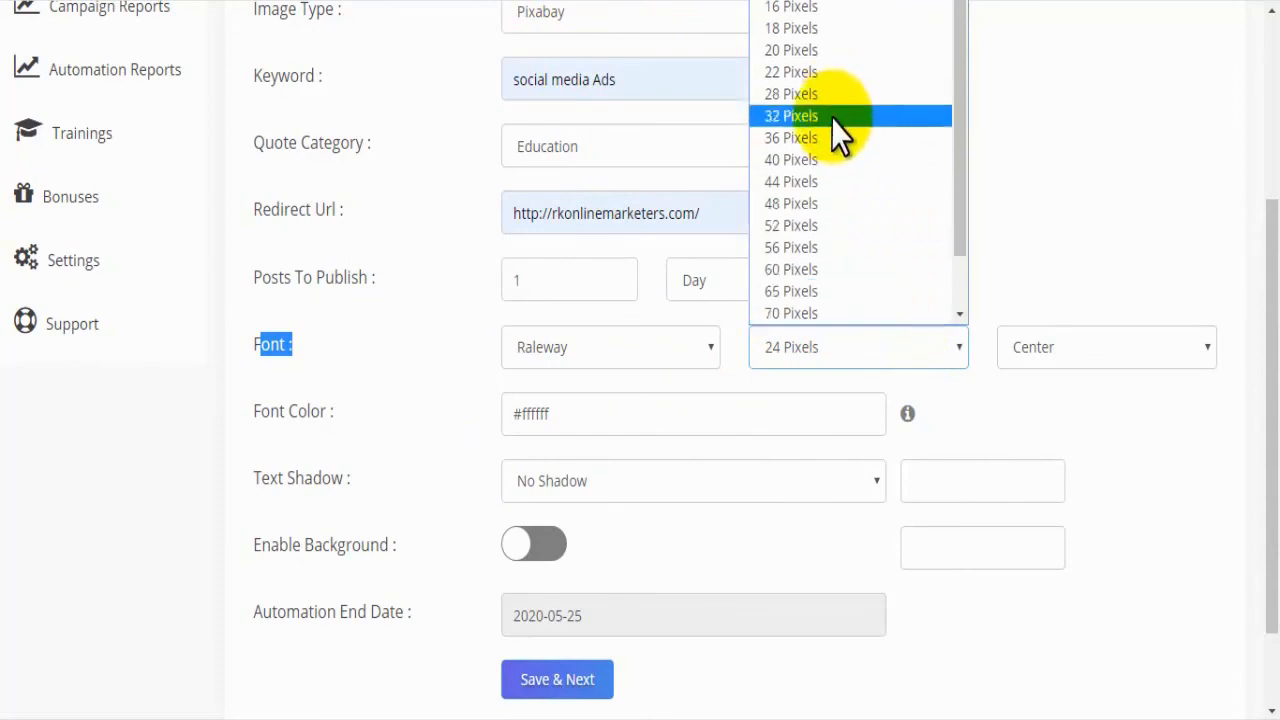
click(817, 118)
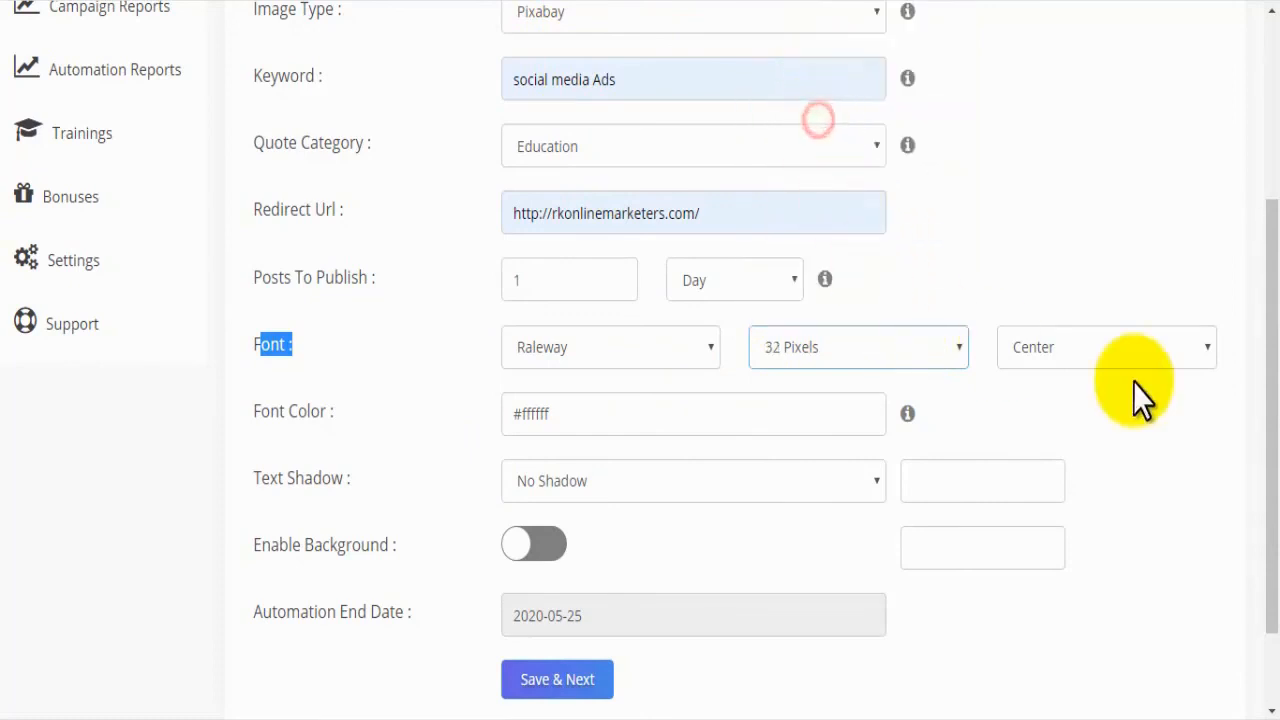
click(1102, 345)
click(1064, 386)
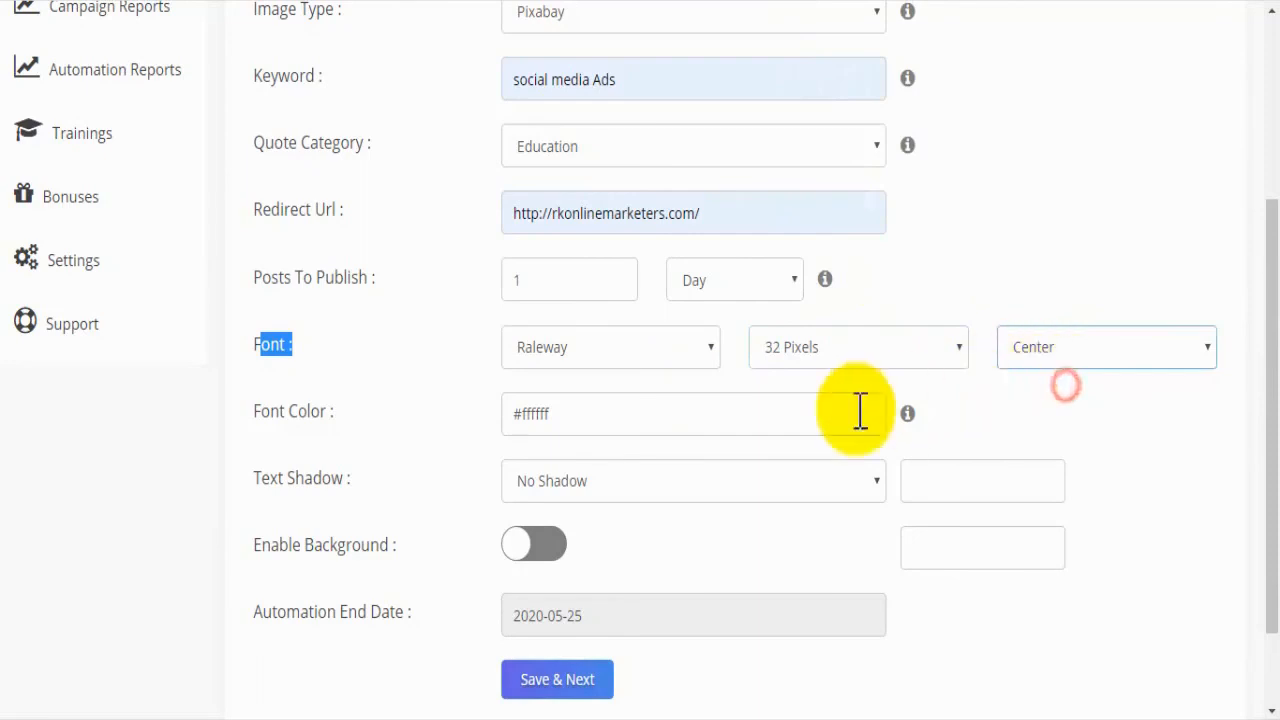
Step: Set the font color to #ff8181, and give the text a 3 Pixels shadow in #ffffff
click(731, 404)
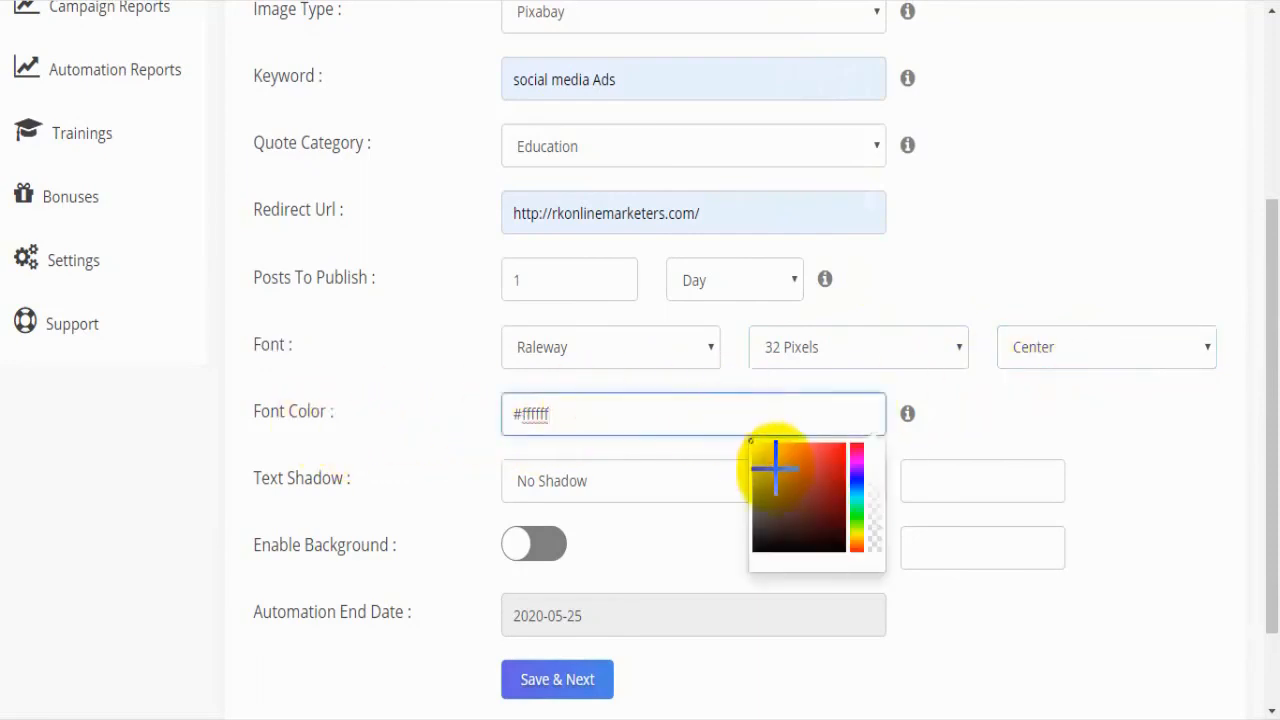
drag(789, 503, 845, 440)
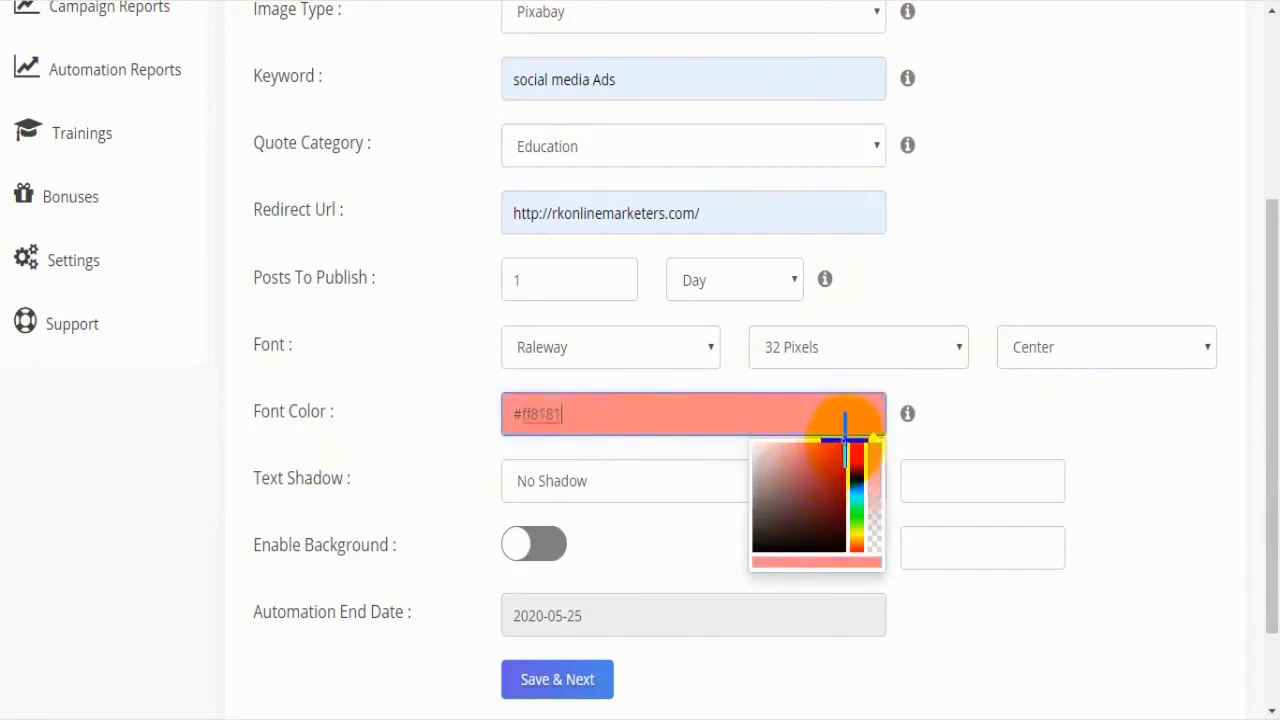
click(596, 484)
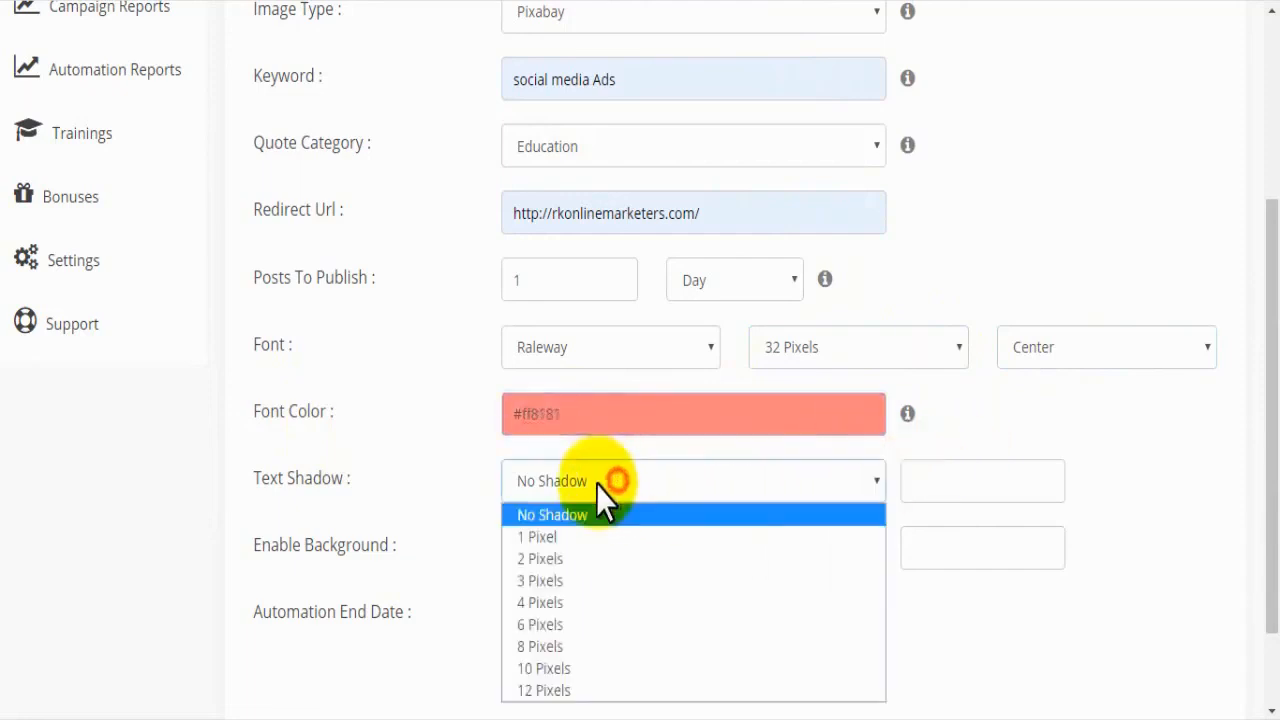
click(539, 582)
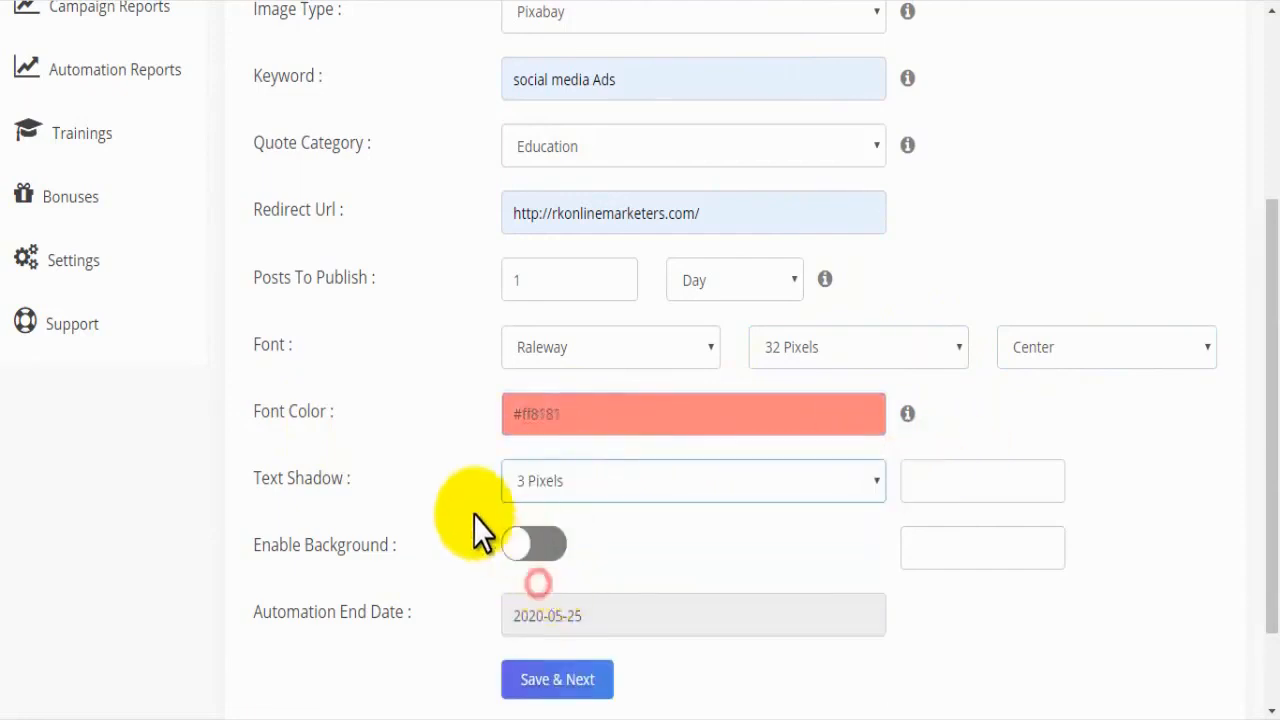
click(934, 485)
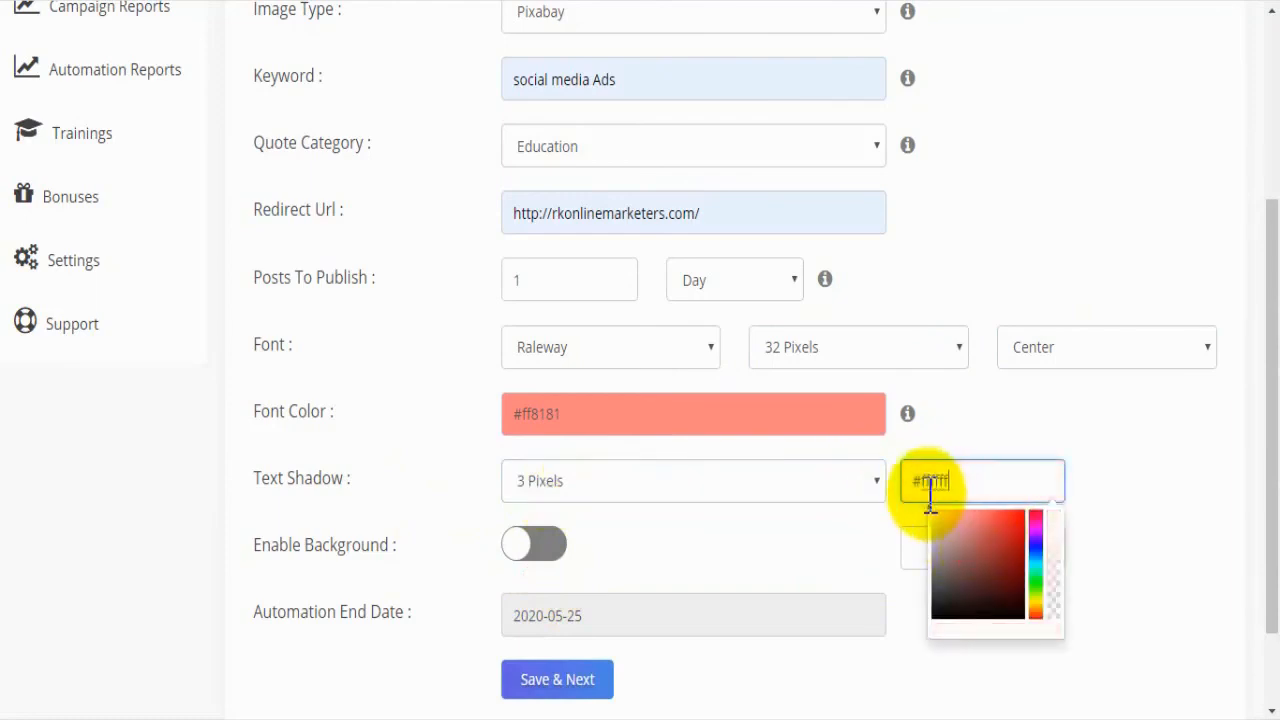
click(775, 514)
Step: Enable the text background and give it the grey color #827b7b
drag(311, 553, 383, 548)
click(436, 548)
click(519, 548)
click(1004, 553)
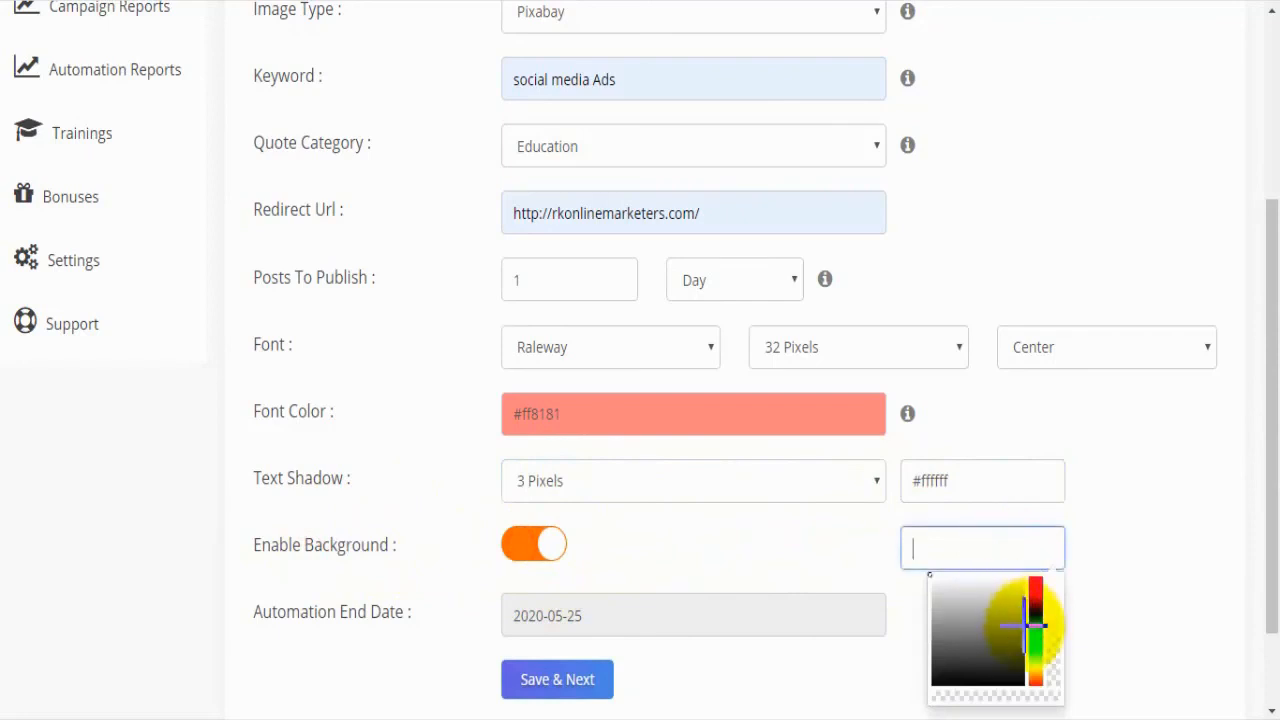
click(1024, 628)
click(839, 669)
Step: Try to set the automation end date to 31 May 2020
drag(1276, 348, 1278, 489)
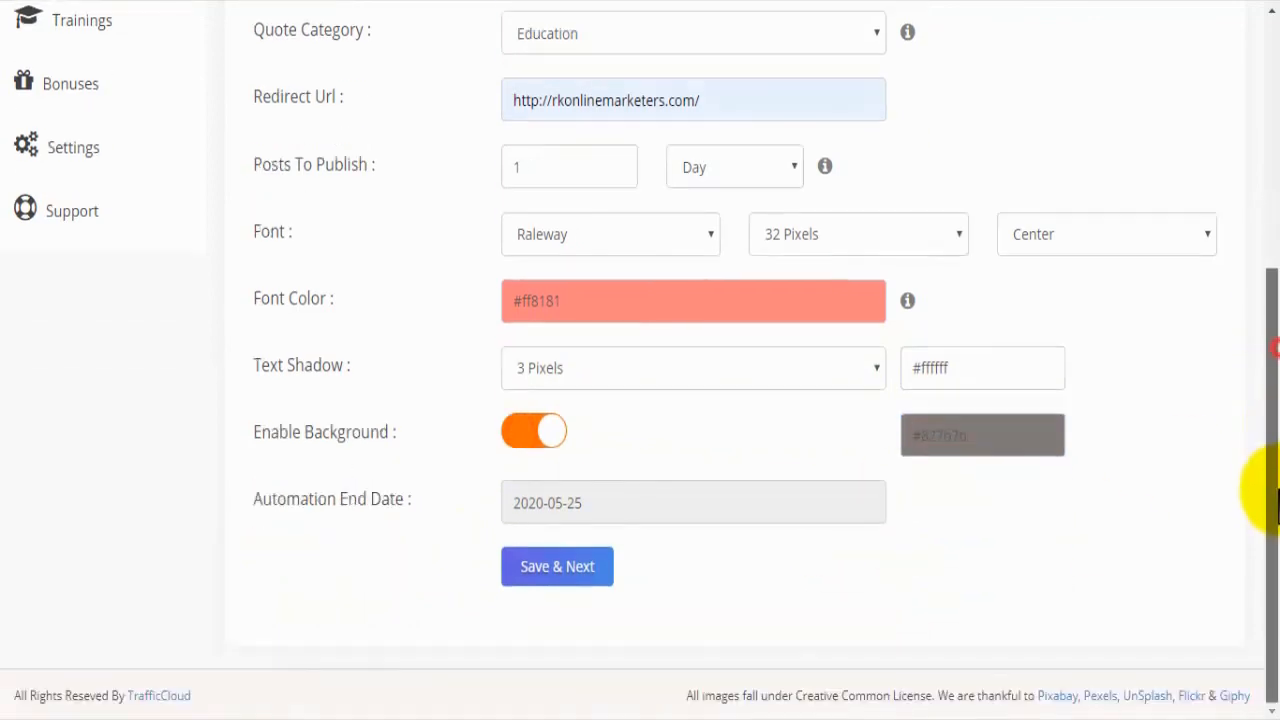
drag(251, 506, 420, 509)
click(420, 509)
click(583, 505)
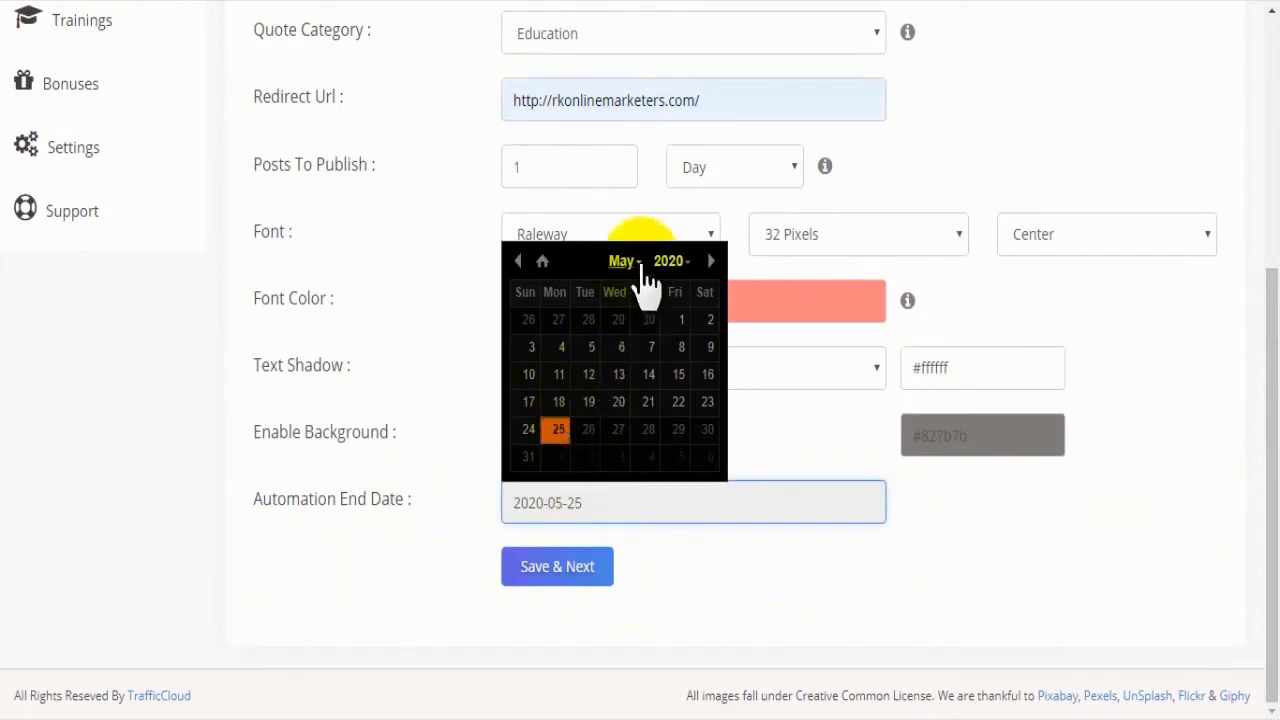
click(532, 456)
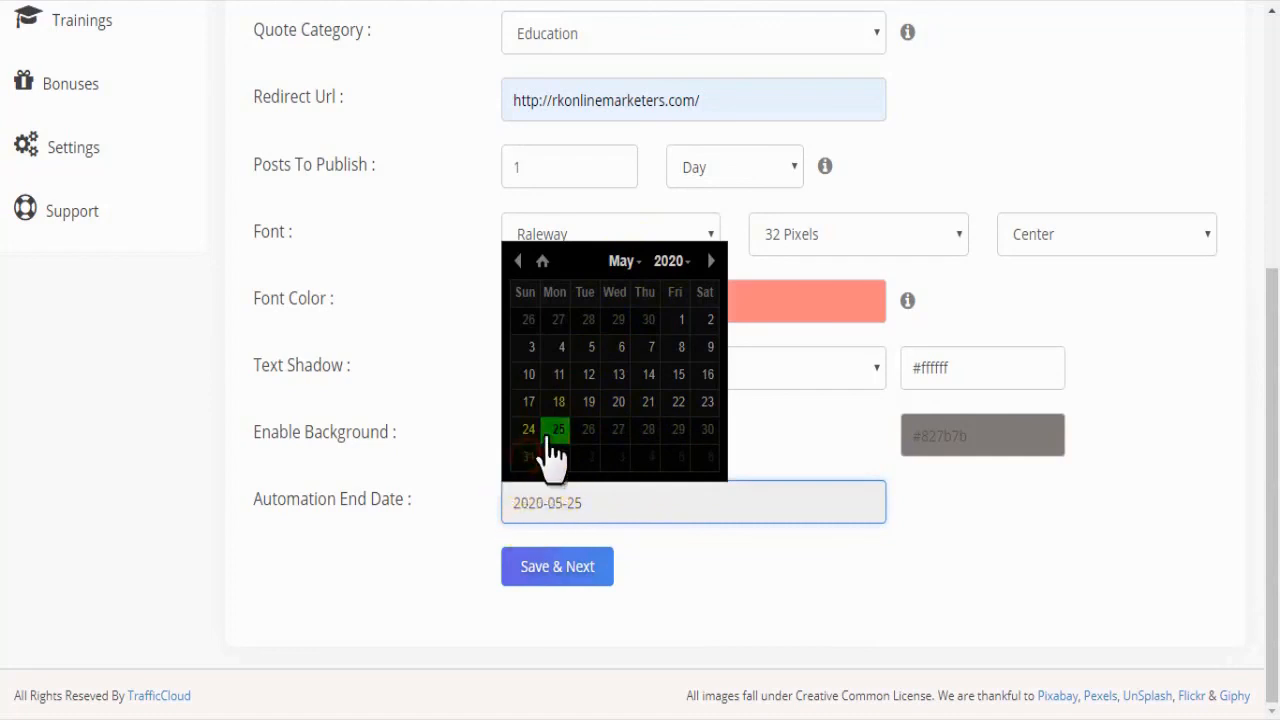
click(526, 460)
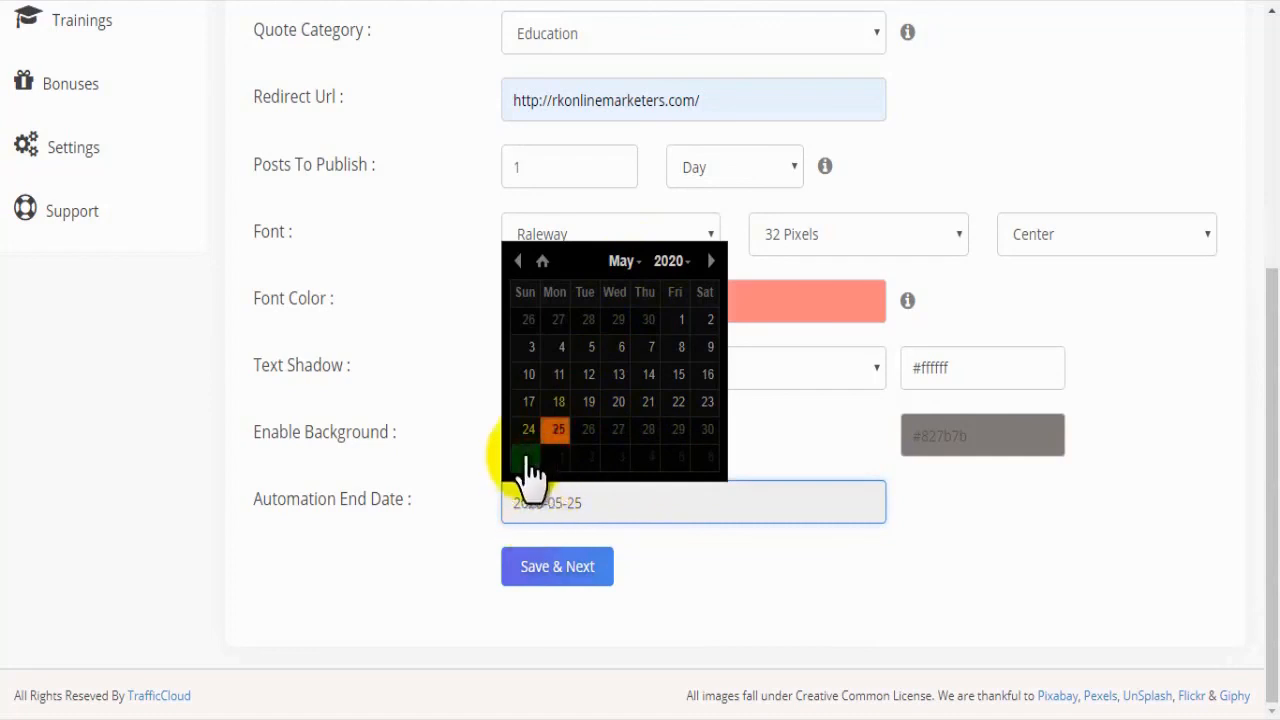
click(836, 718)
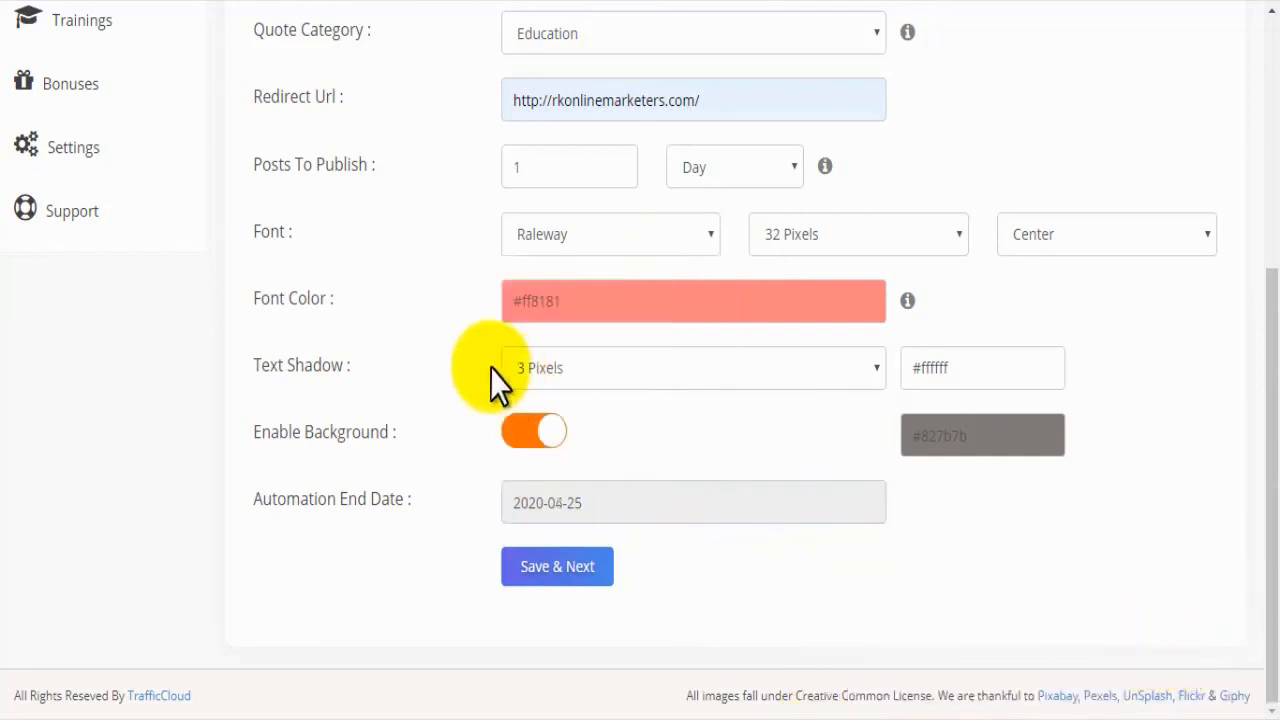
Step: Change the background color to the neutral grey #7e7e7e
click(975, 435)
drag(970, 500, 907, 576)
click(840, 572)
Step: Set the automation end date to 2020-04-30, and save the image automation to continue to the platform choice
click(590, 503)
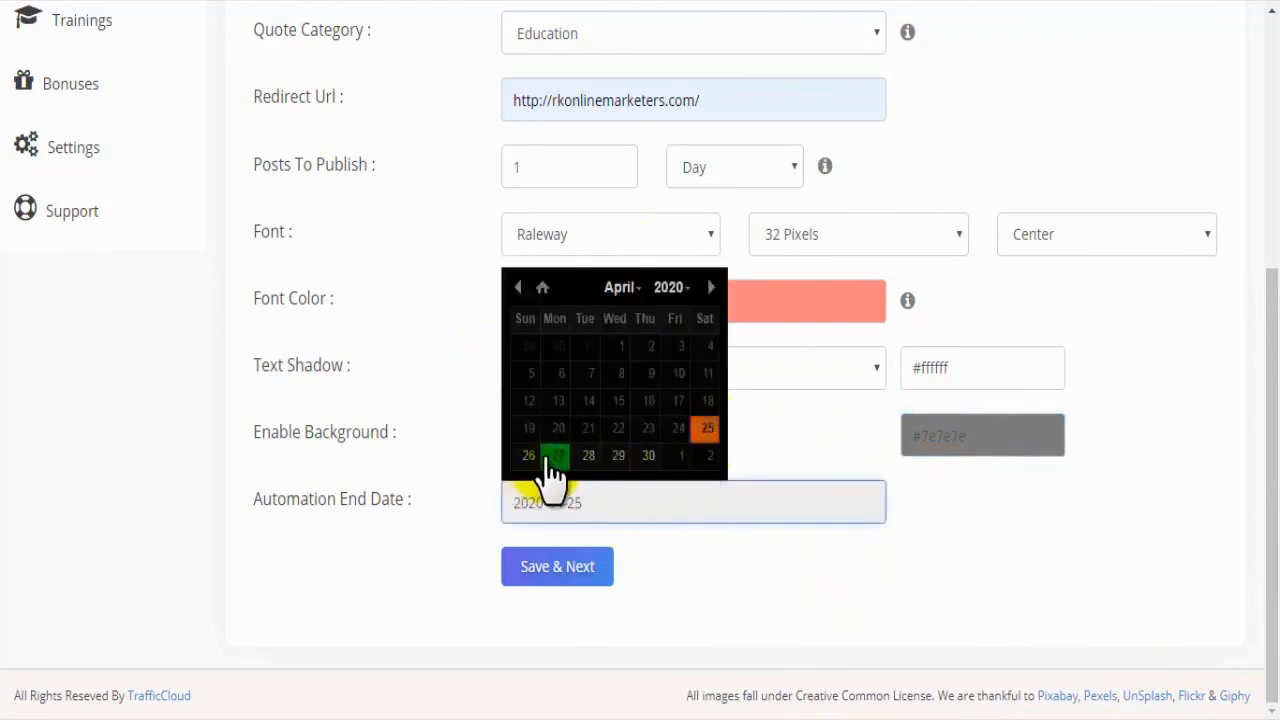
click(646, 458)
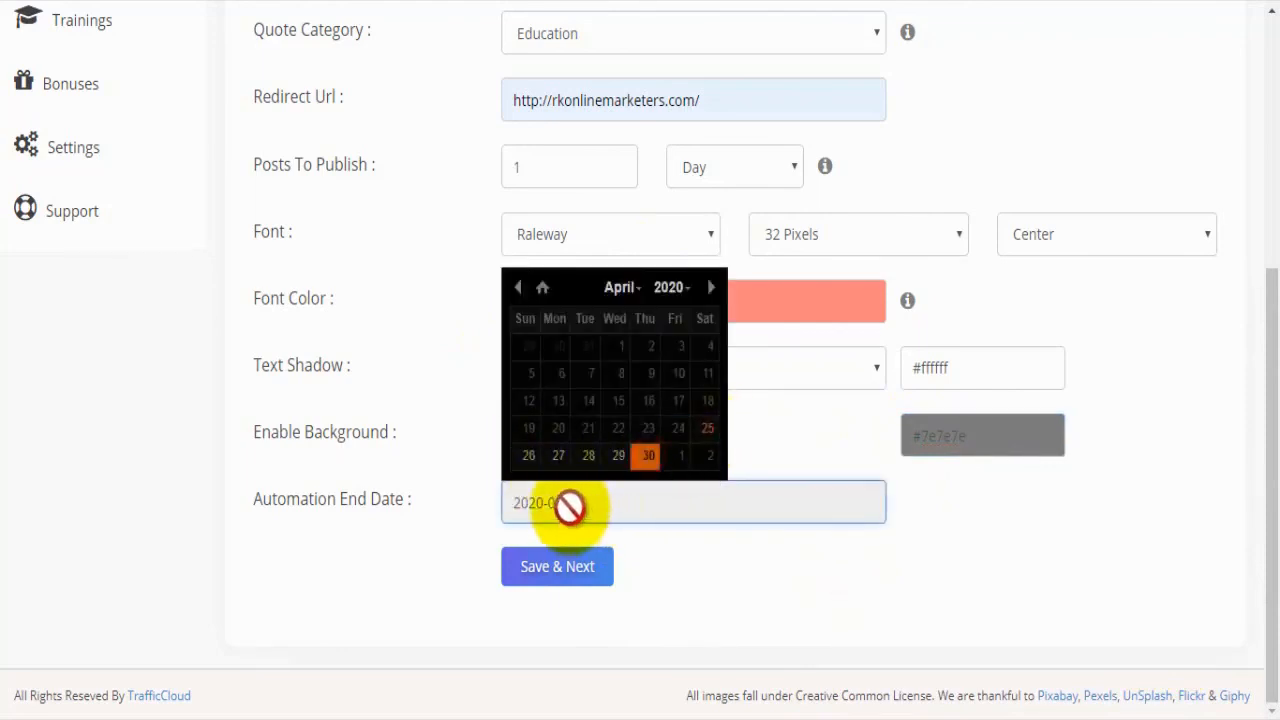
click(600, 503)
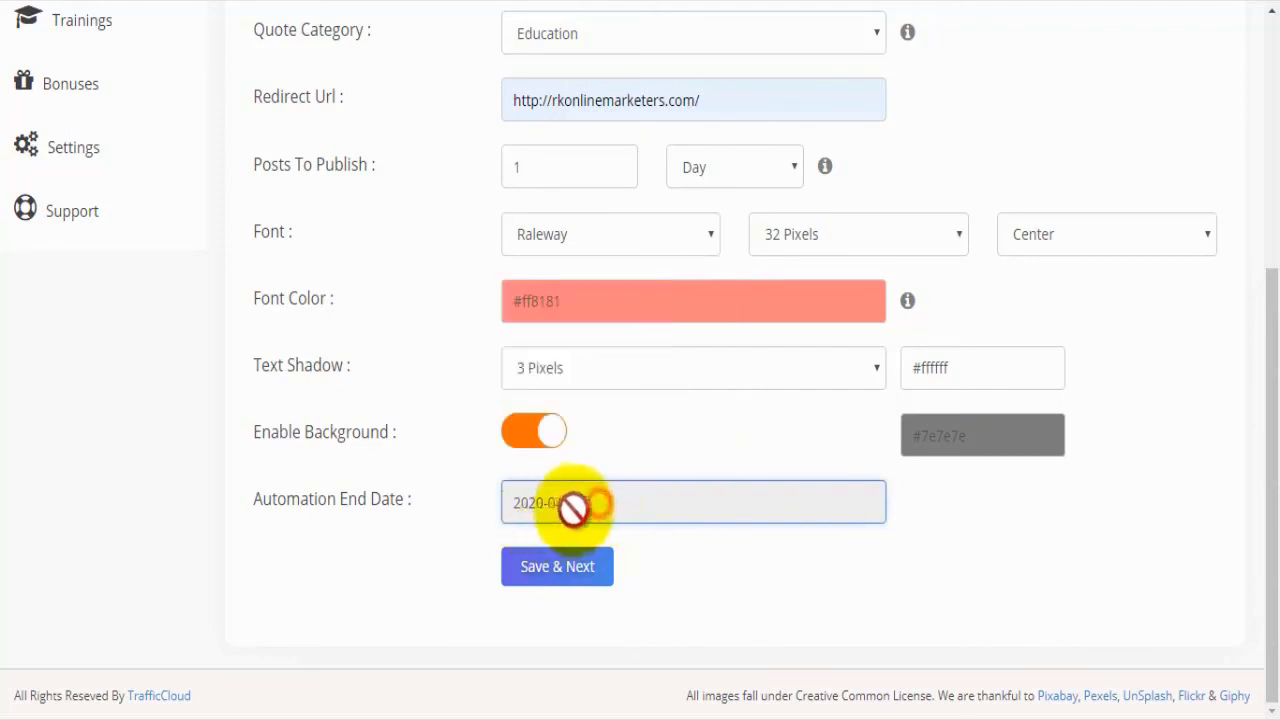
click(562, 578)
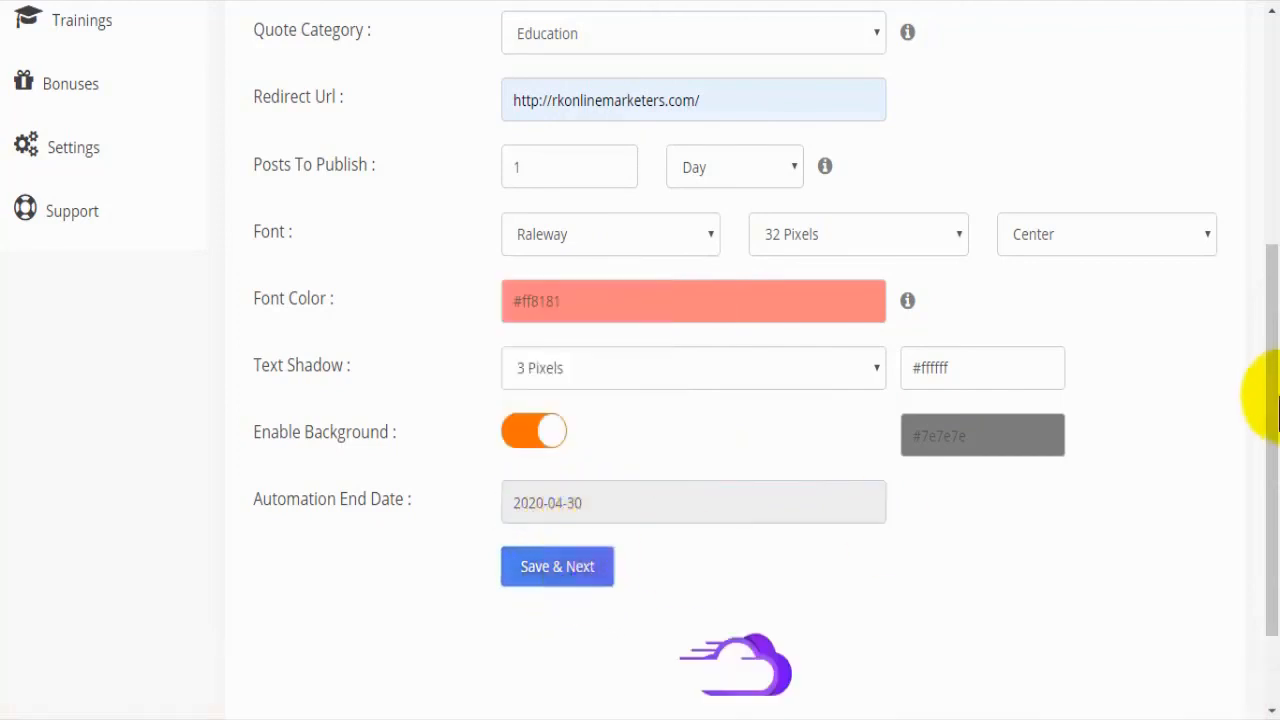
drag(1267, 346, 1278, 499)
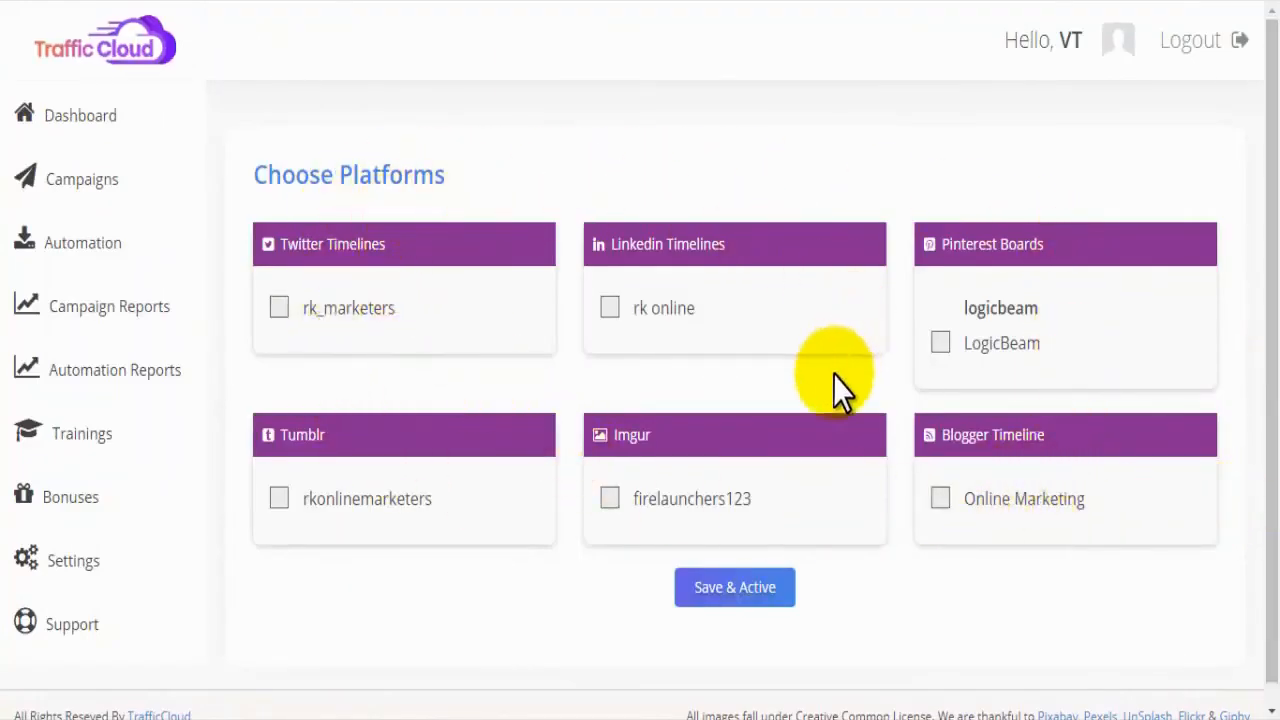
Step: Select the Twitter, LinkedIn, Pinterest, Imgur and Tumblr accounts, leave Blogger unselected, and save and activate the image automation
click(275, 308)
click(609, 308)
click(609, 498)
click(933, 345)
click(932, 497)
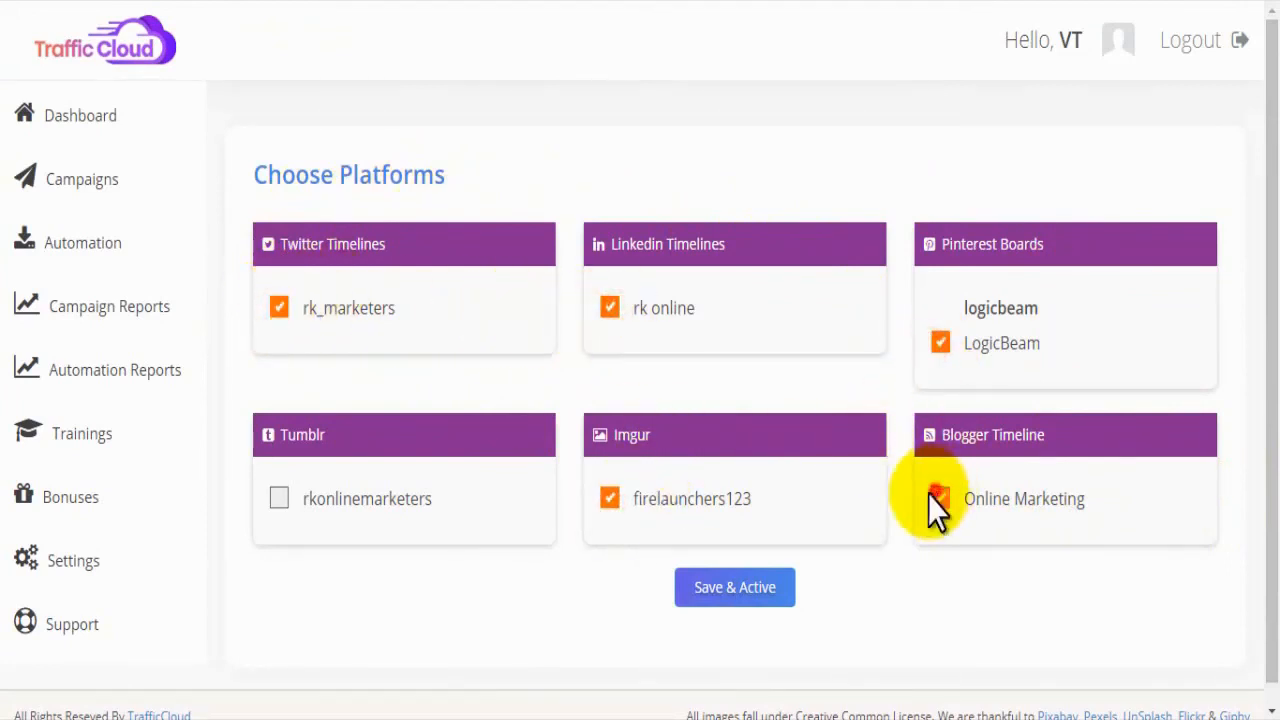
click(278, 498)
click(718, 587)
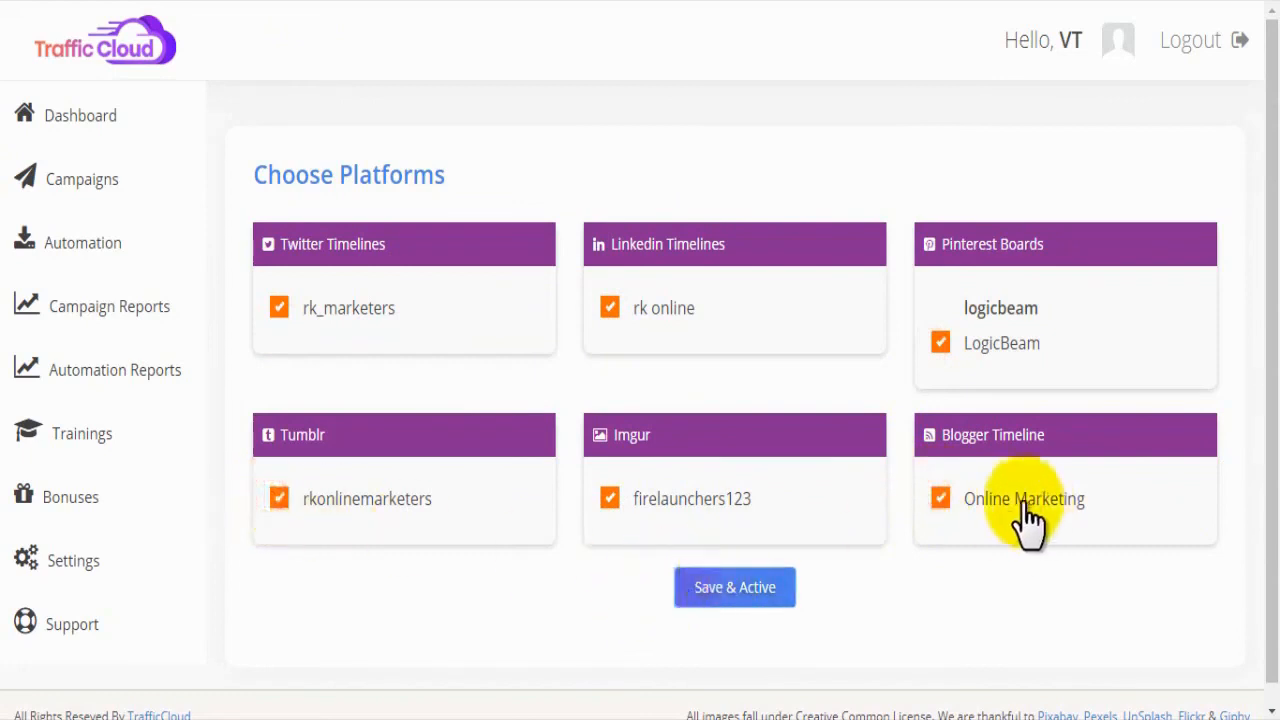
click(941, 498)
click(746, 588)
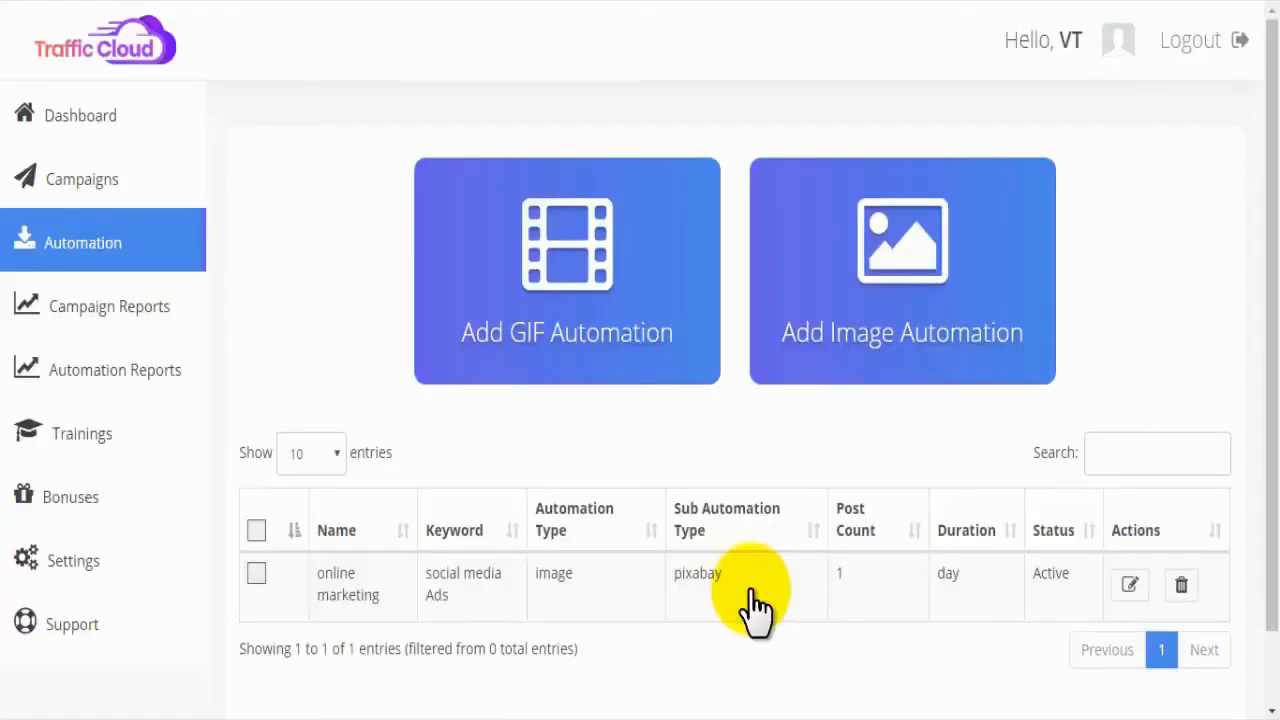
Step: Review the image automation's name, keyword, types, duration and status in the table, and open and cancel its delete confirmation
drag(1266, 263, 1258, 391)
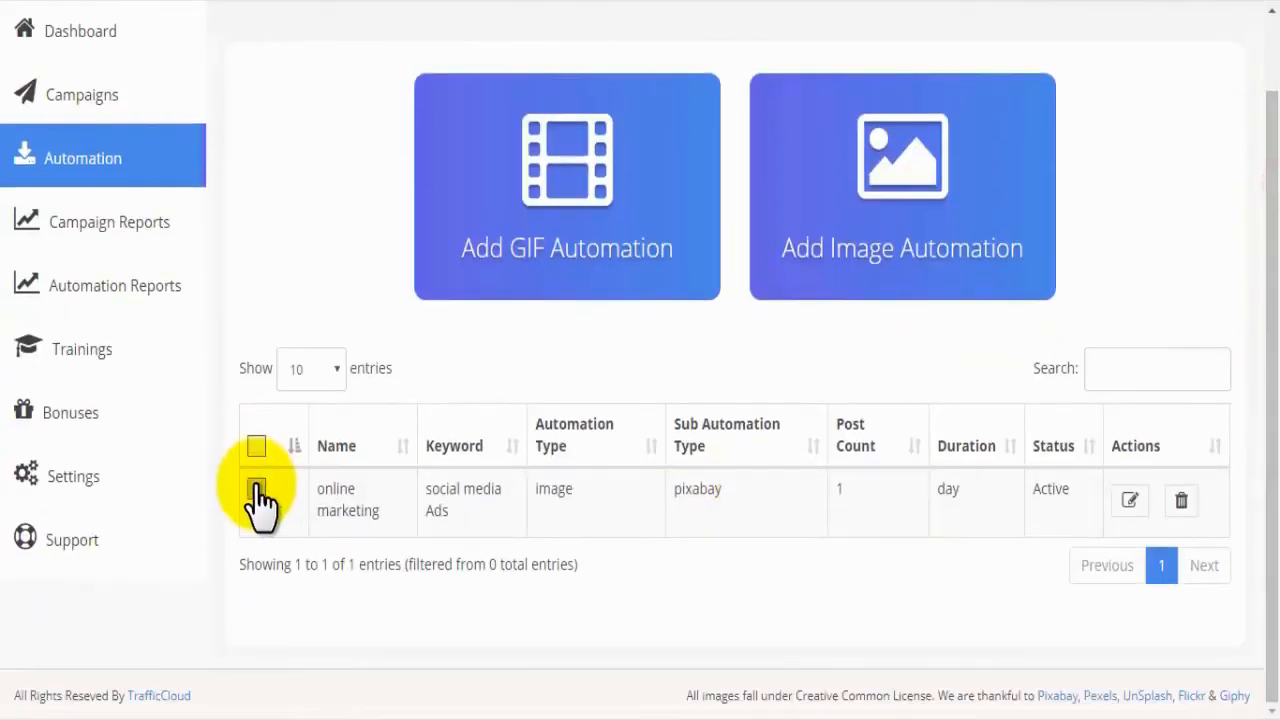
drag(317, 484, 380, 512)
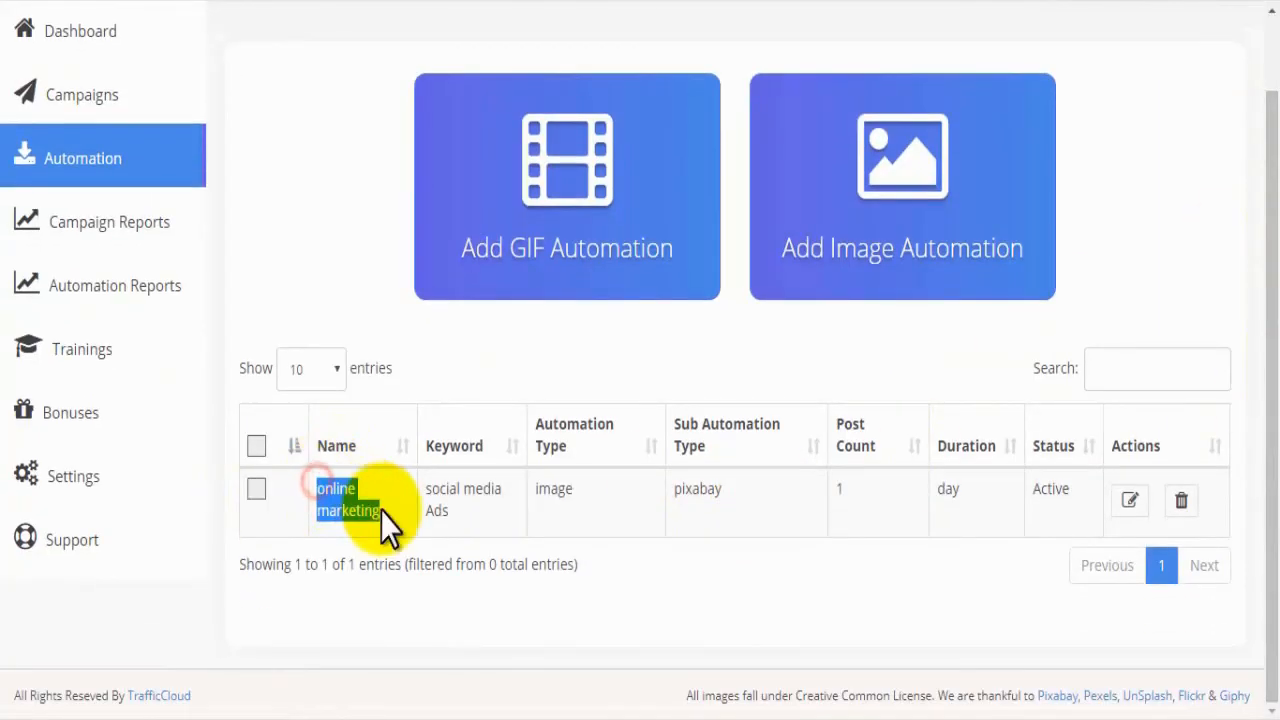
drag(477, 512, 428, 487)
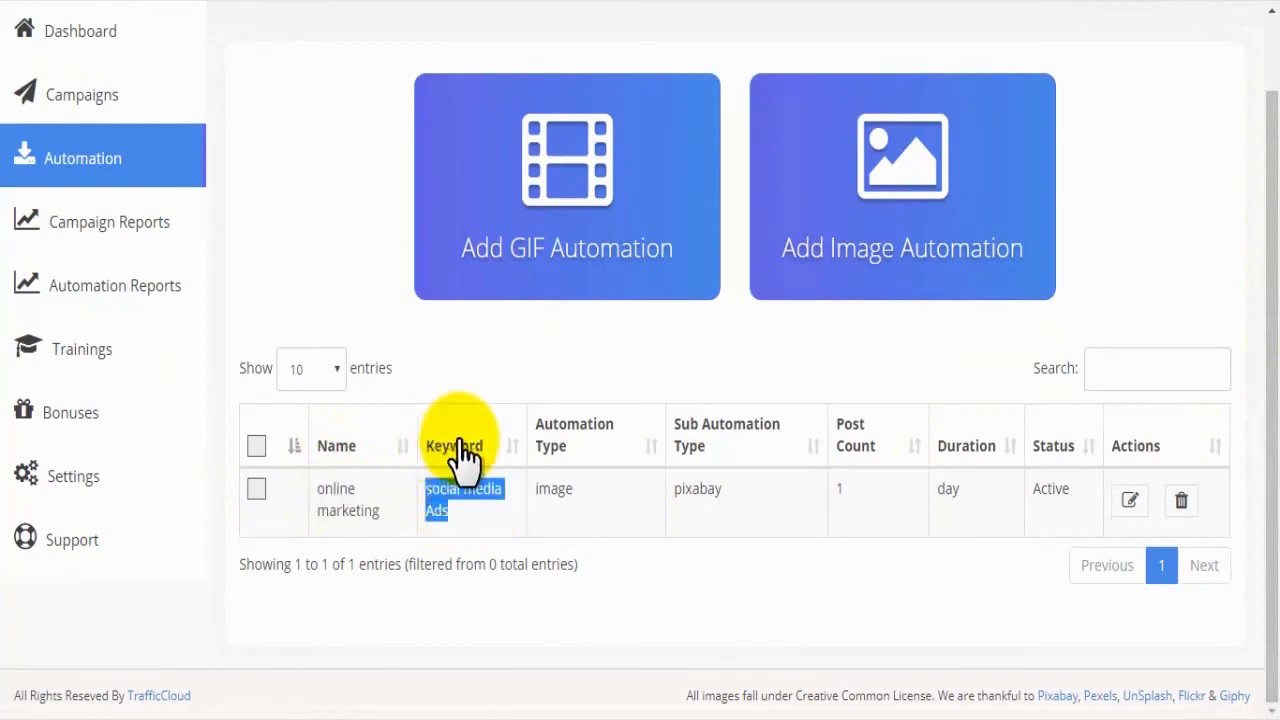
click(558, 490)
drag(753, 488, 674, 490)
drag(960, 490, 942, 490)
drag(1075, 489, 1034, 489)
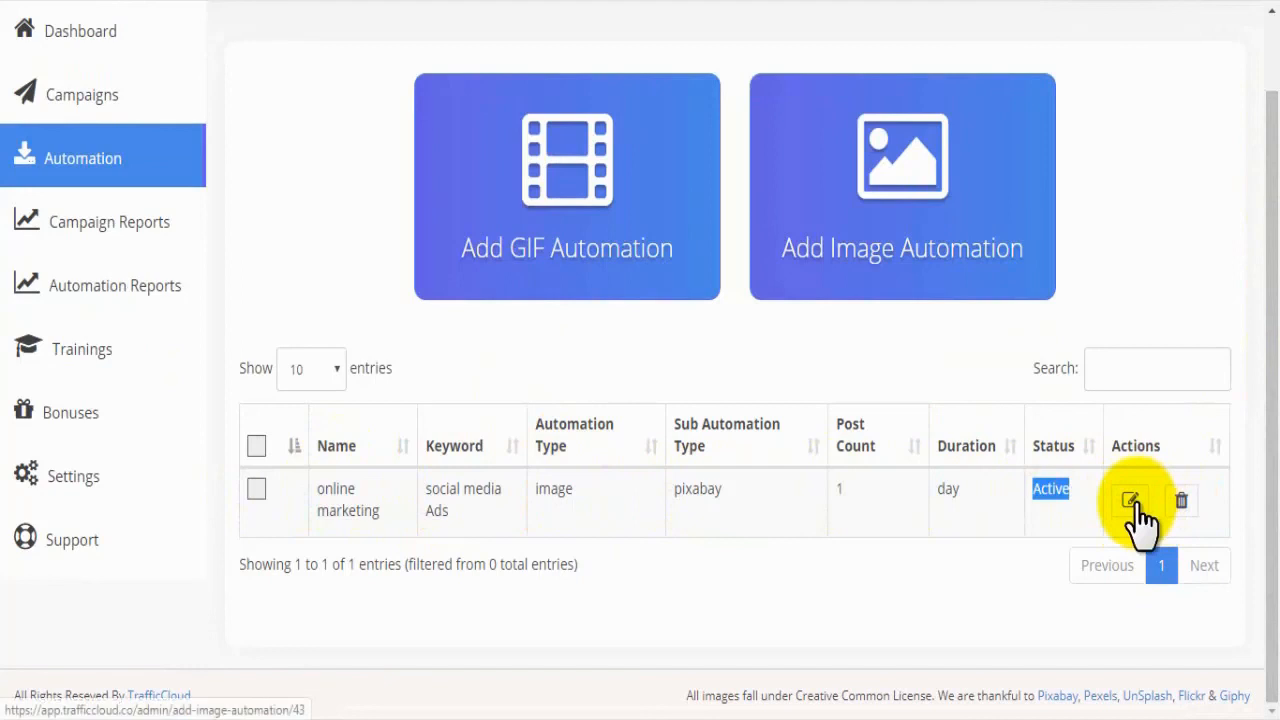
click(1180, 503)
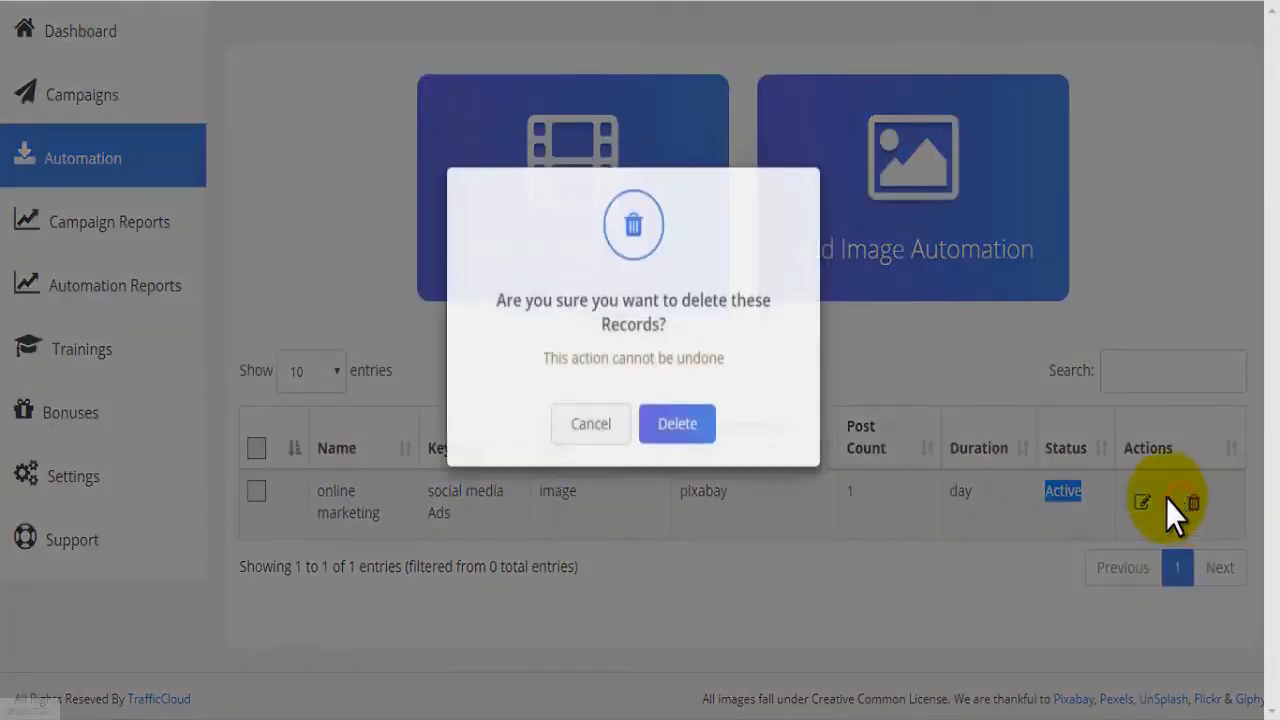
click(600, 471)
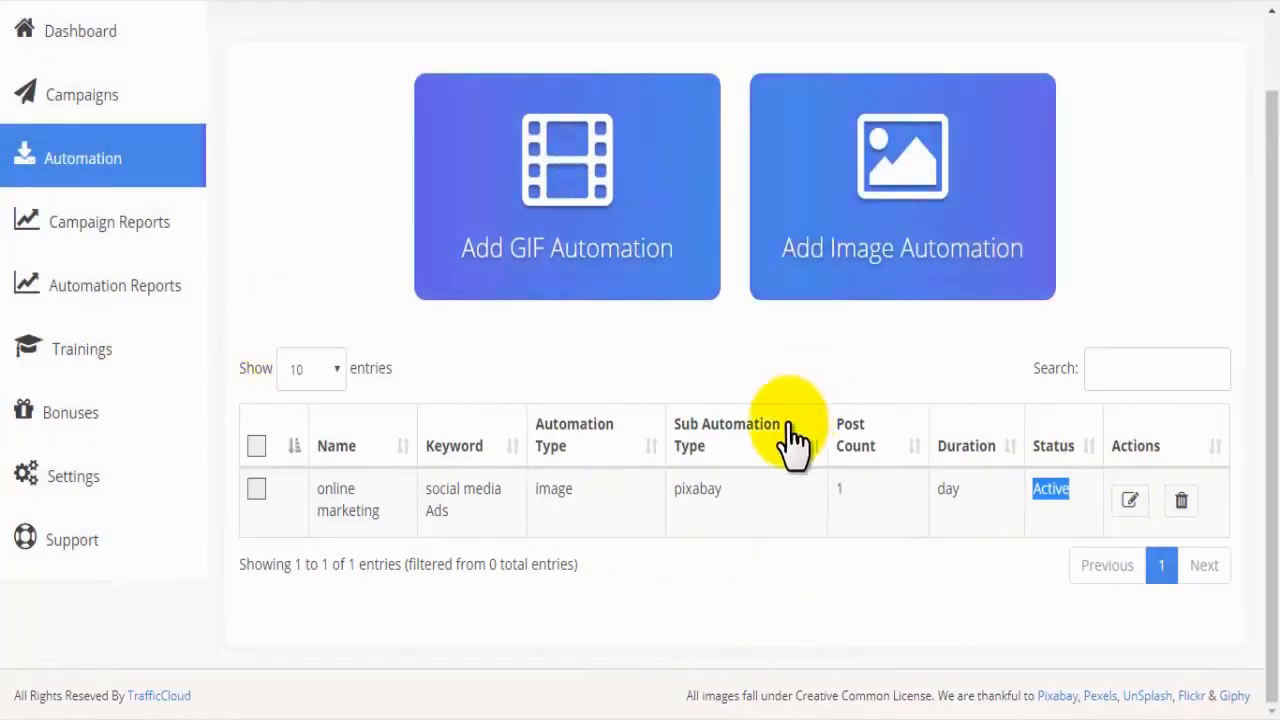
Step: Return to the dashboard from the automation list
drag(1273, 280, 1271, 205)
click(115, 122)
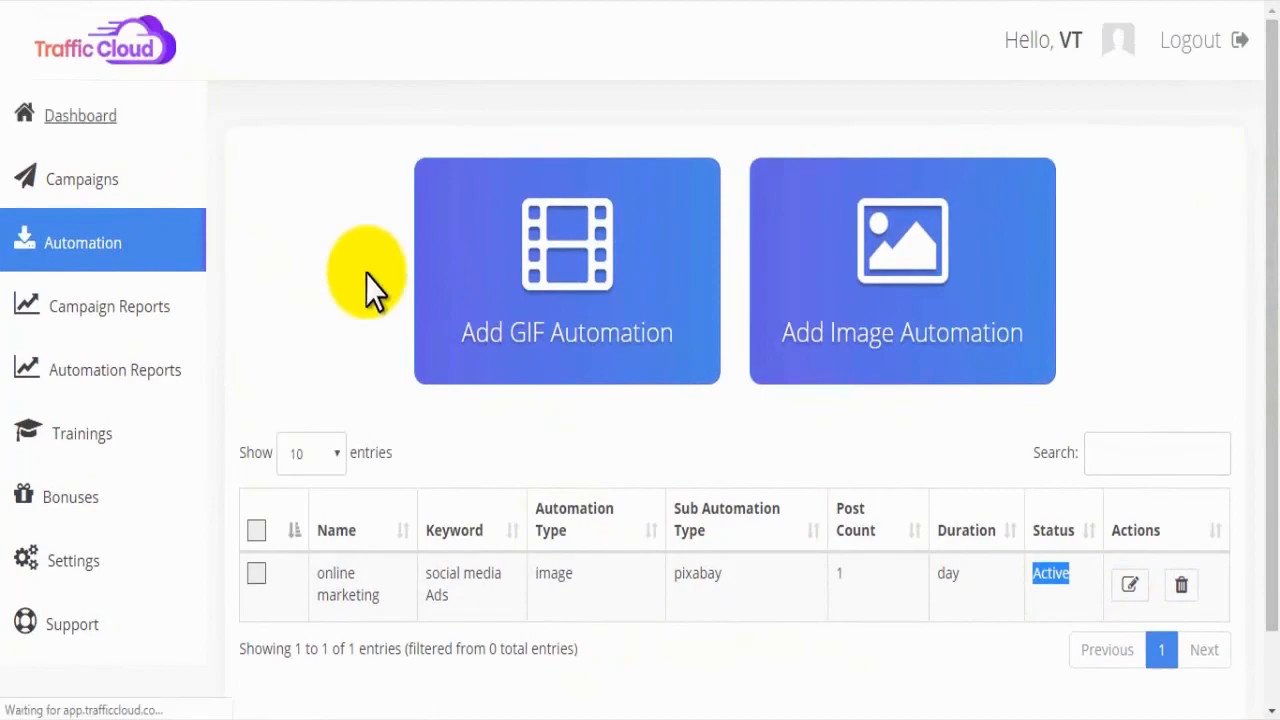